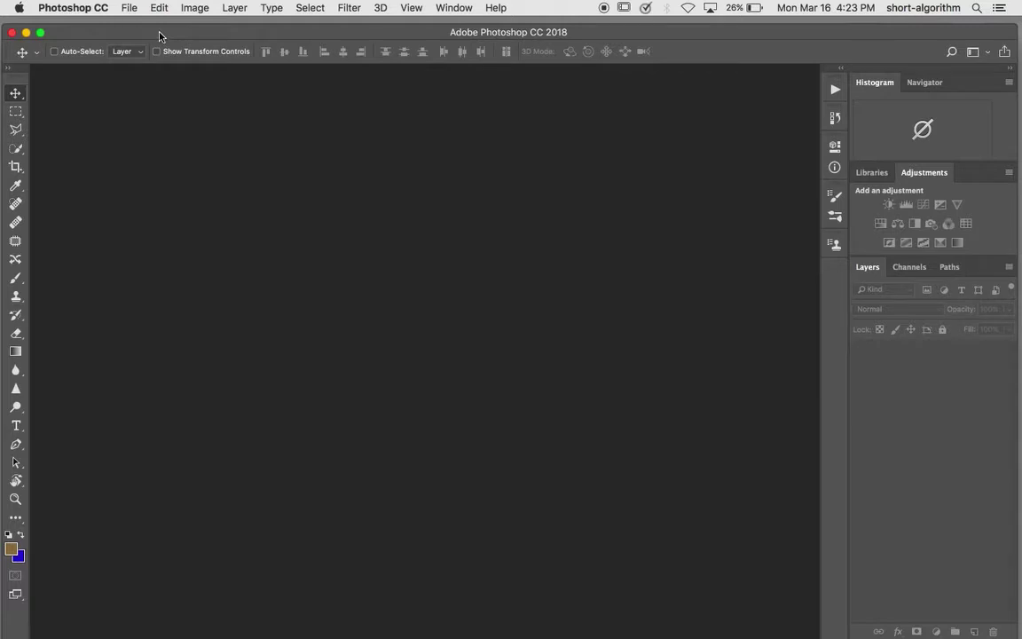
pyautogui.click(988, 54)
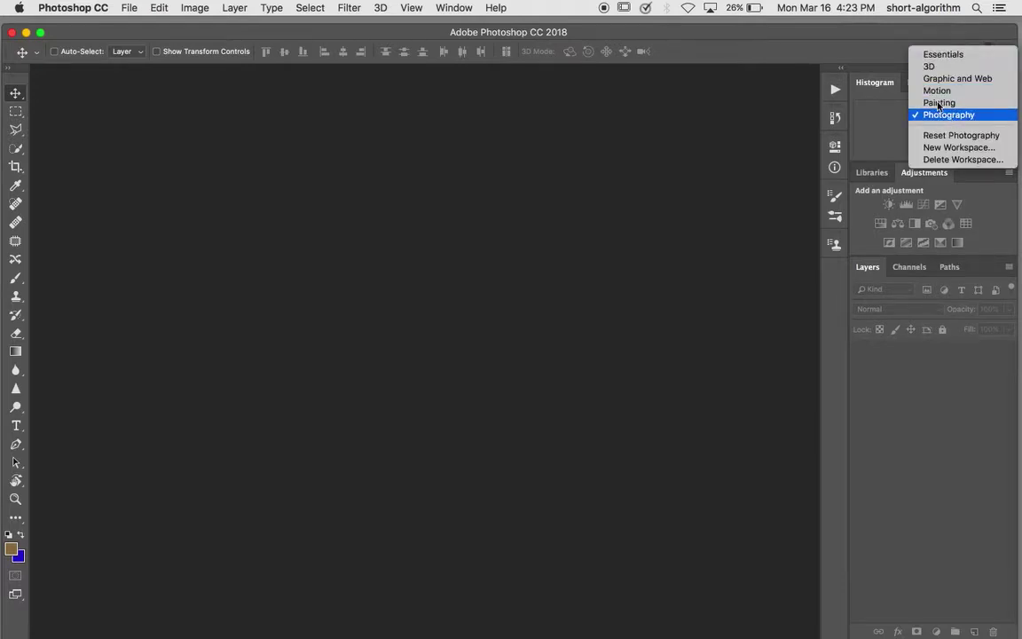
pyautogui.click(871, 126)
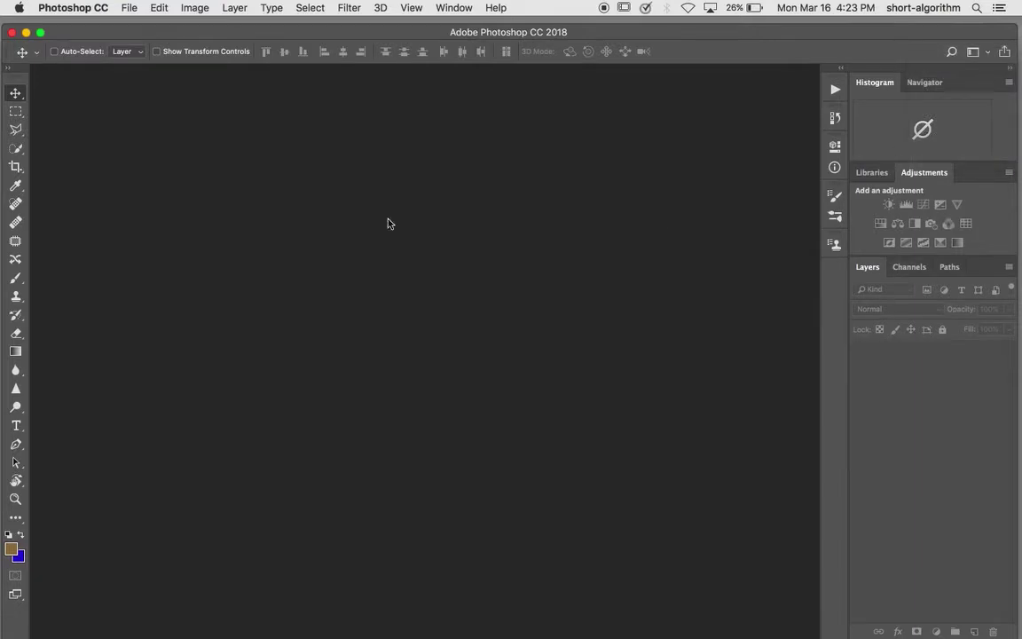
# Step: Review the RGB working space choices in Color Settings and keep sRGB IEC61966-2.1
pyautogui.click(130, 8)
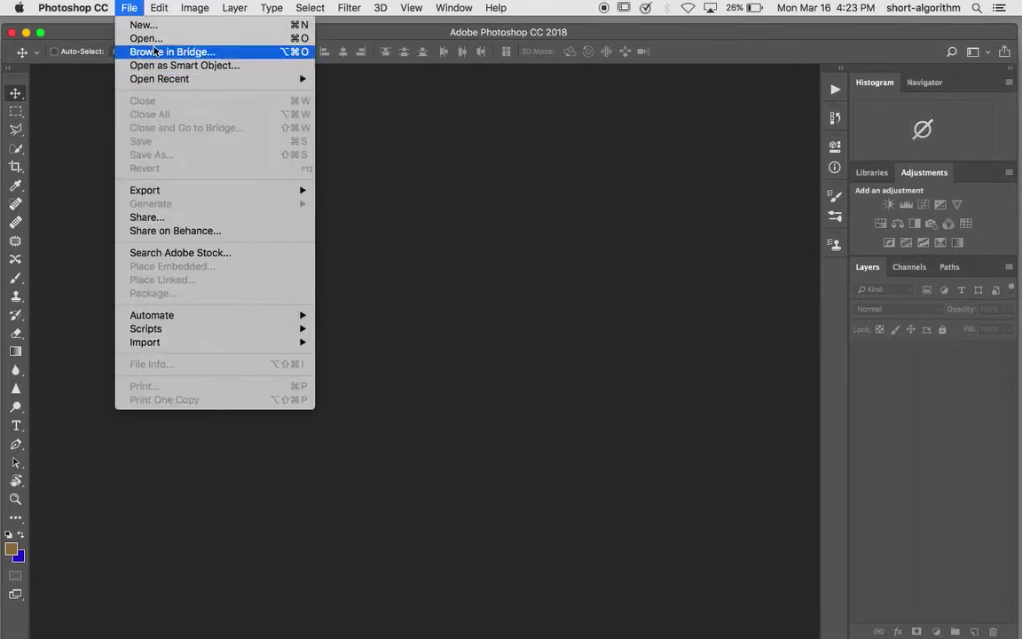
pyautogui.moveTo(158, 11)
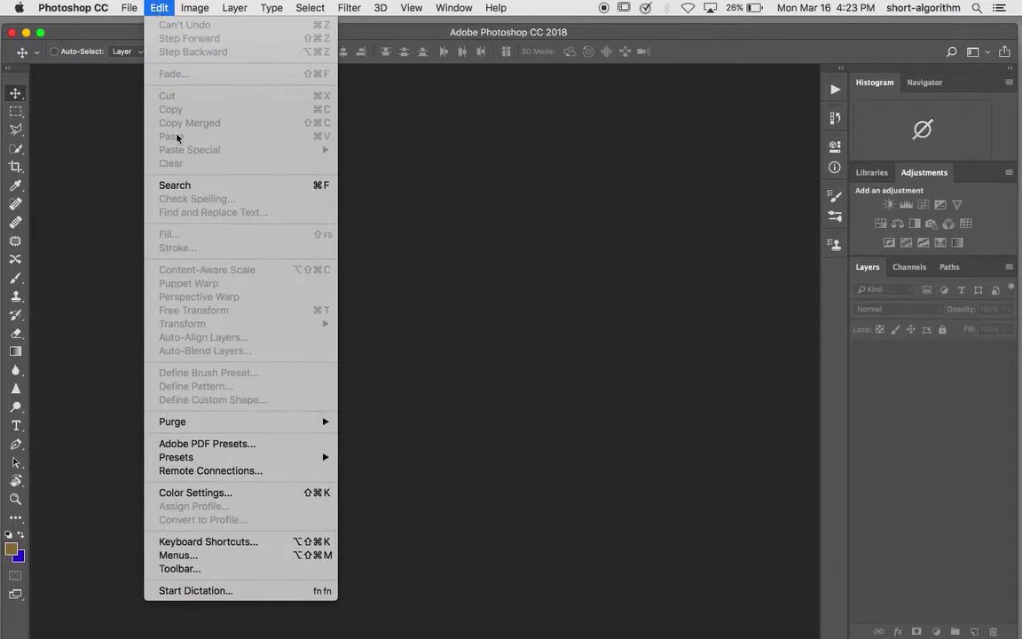
pyautogui.click(225, 494)
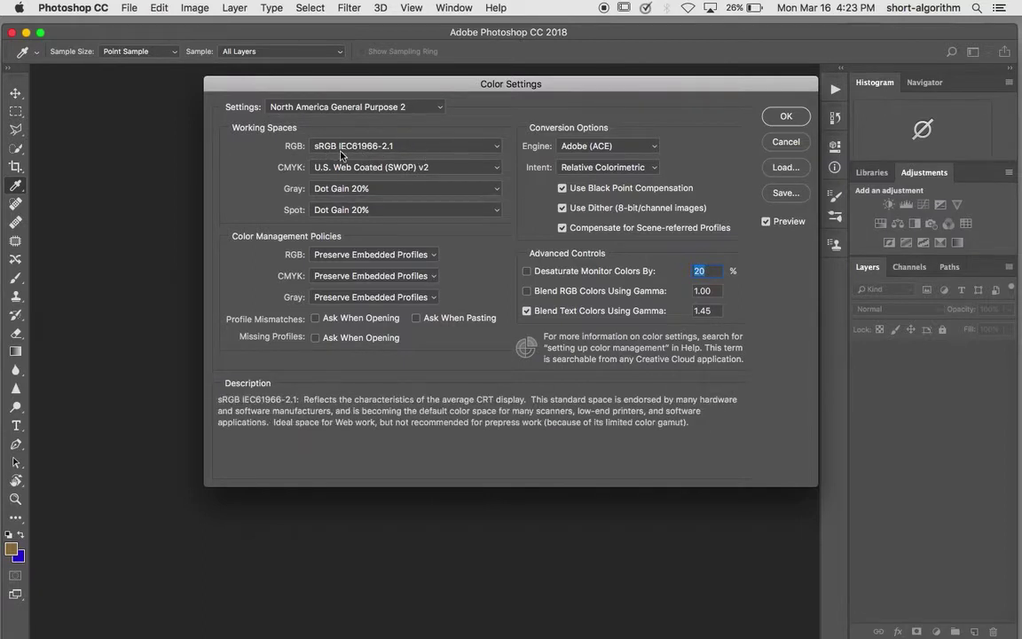
pyautogui.click(420, 150)
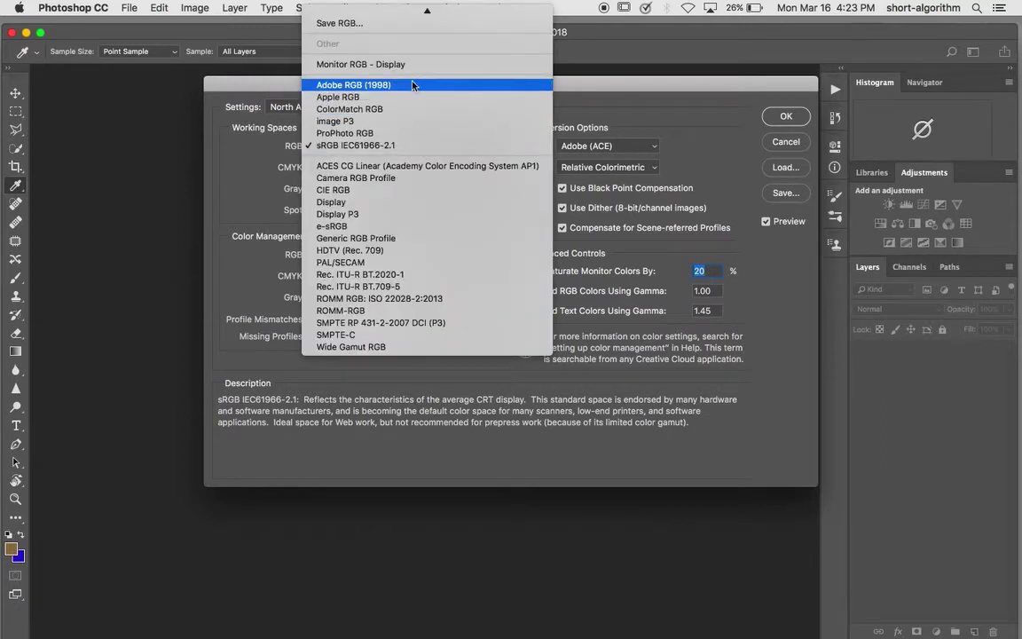
pyautogui.click(616, 89)
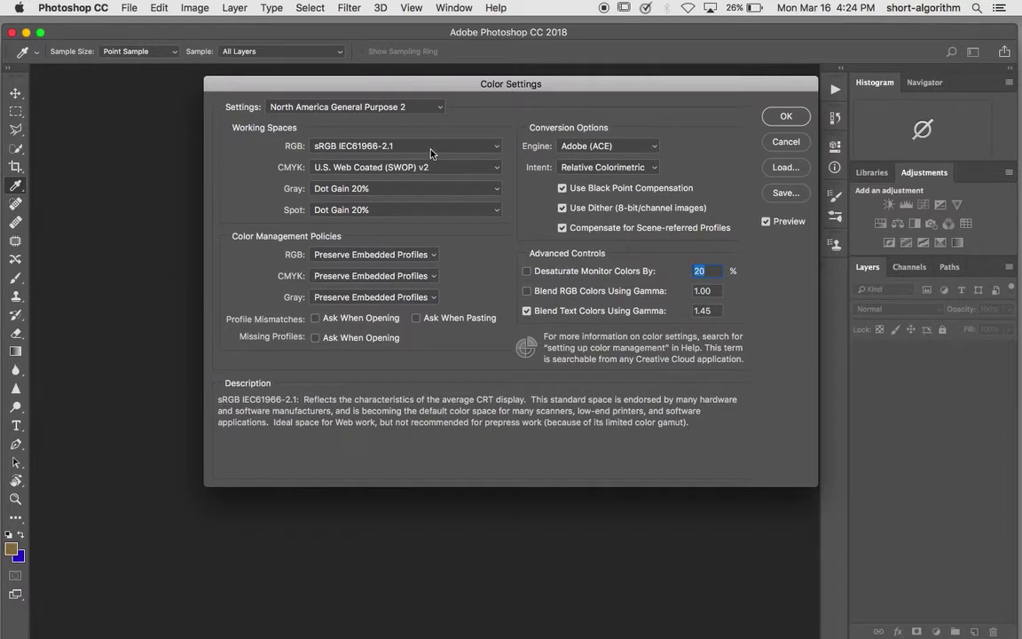
pyautogui.click(782, 118)
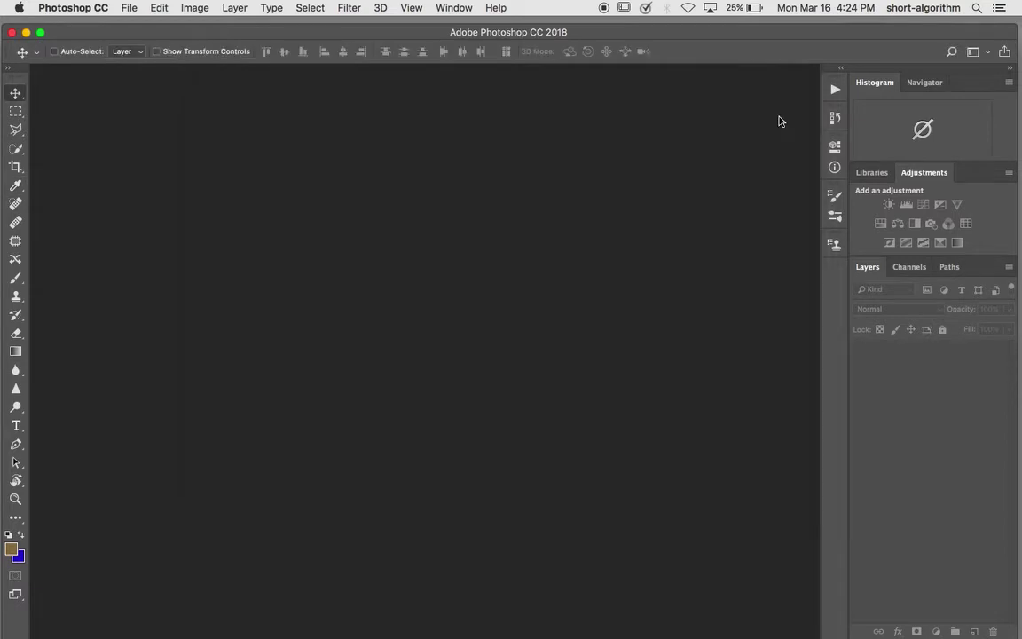
# Step: Open 20200316_160323.jpg, 20200316_160340.jpg and 20200316_160353.jpg together from the Desktop folder "camera phone basics"
pyautogui.click(129, 8)
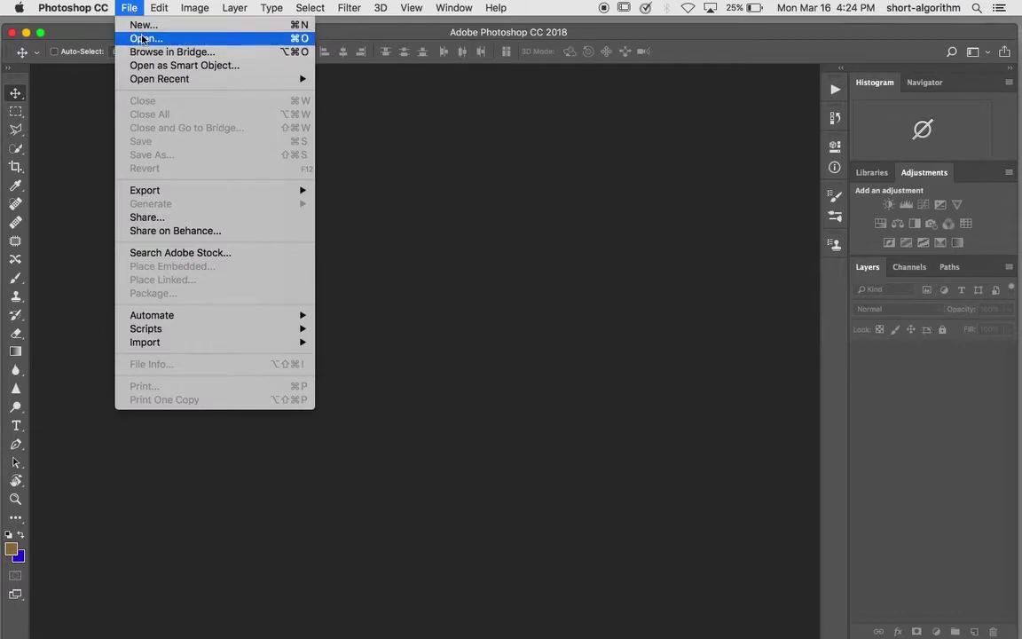
pyautogui.click(142, 41)
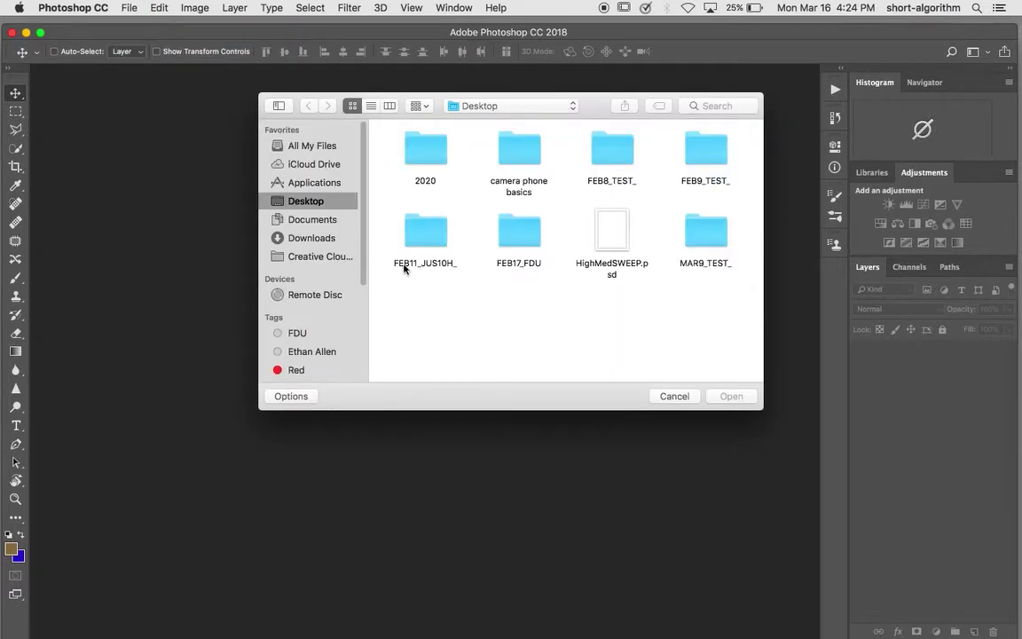
pyautogui.doubleClick(522, 149)
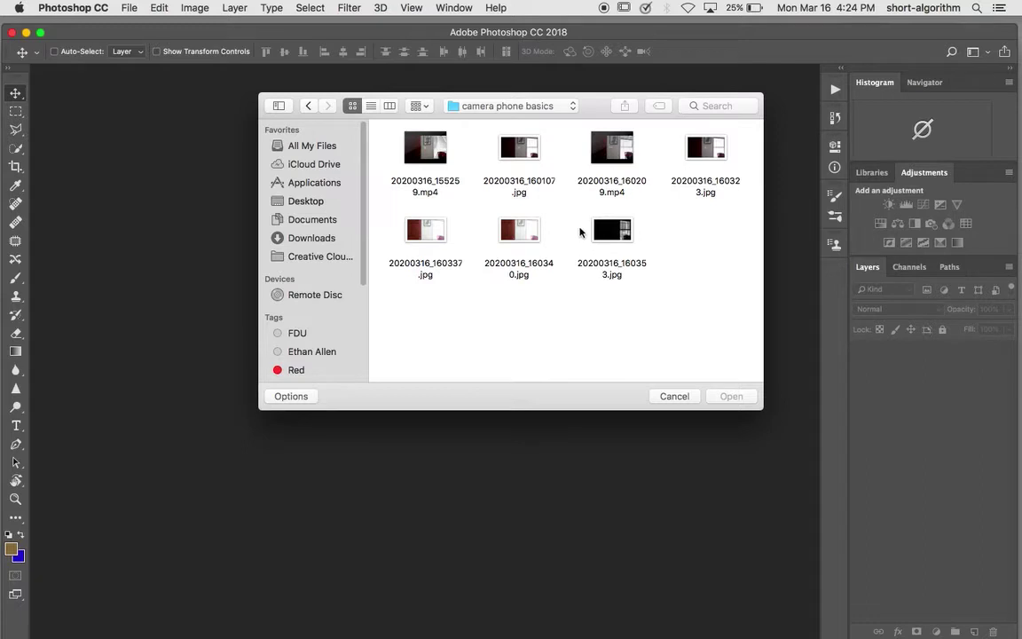
pyautogui.click(707, 152)
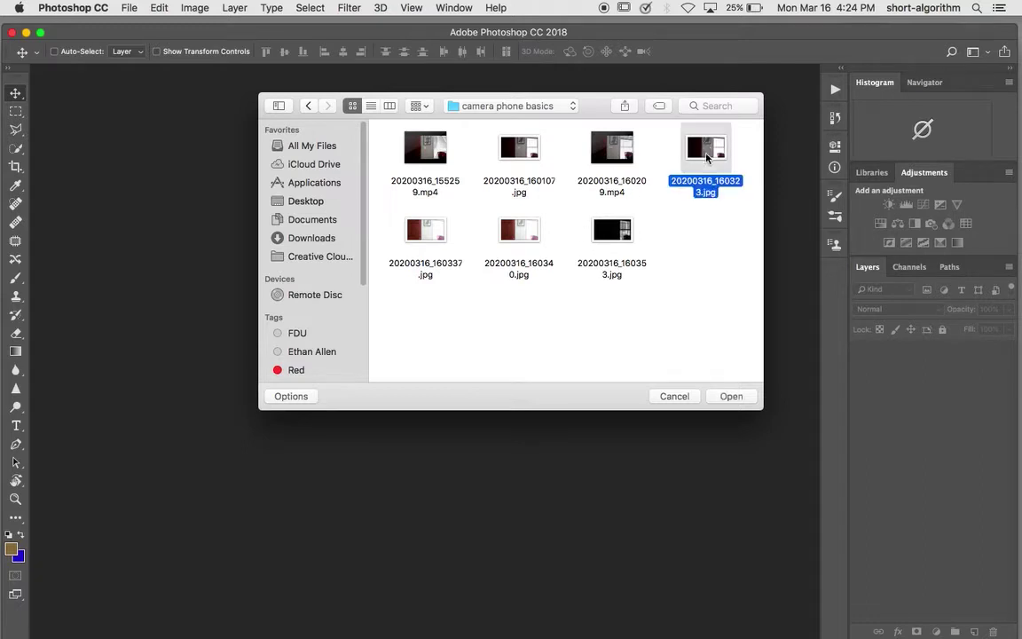
pyautogui.keyDown('super'); pyautogui.click(524, 234); pyautogui.keyUp('super')
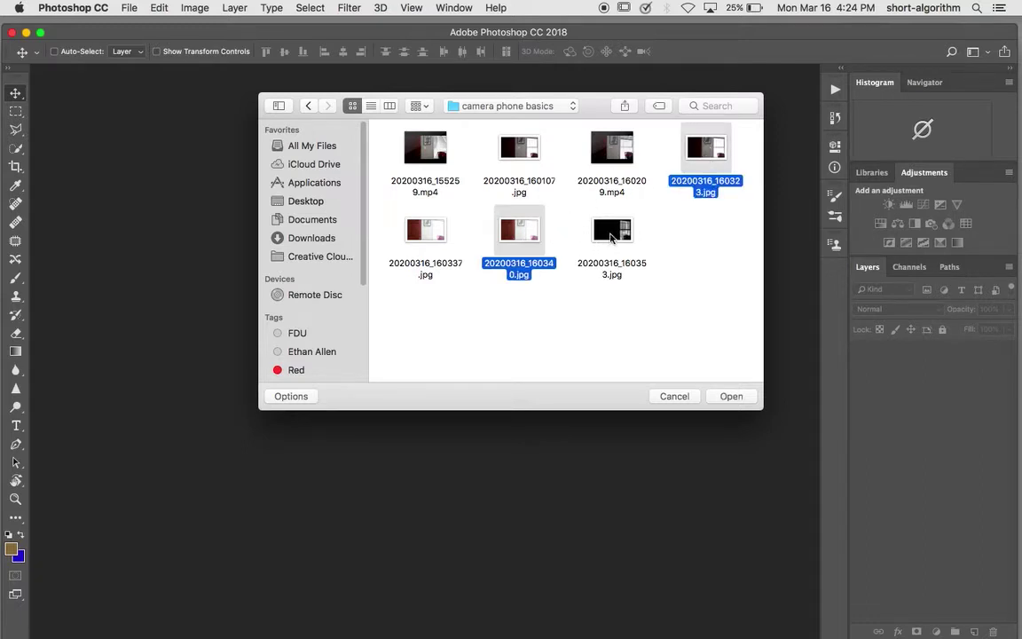
pyautogui.keyDown('super'); pyautogui.click(608, 227); pyautogui.keyUp('super')
pyautogui.click(727, 397)
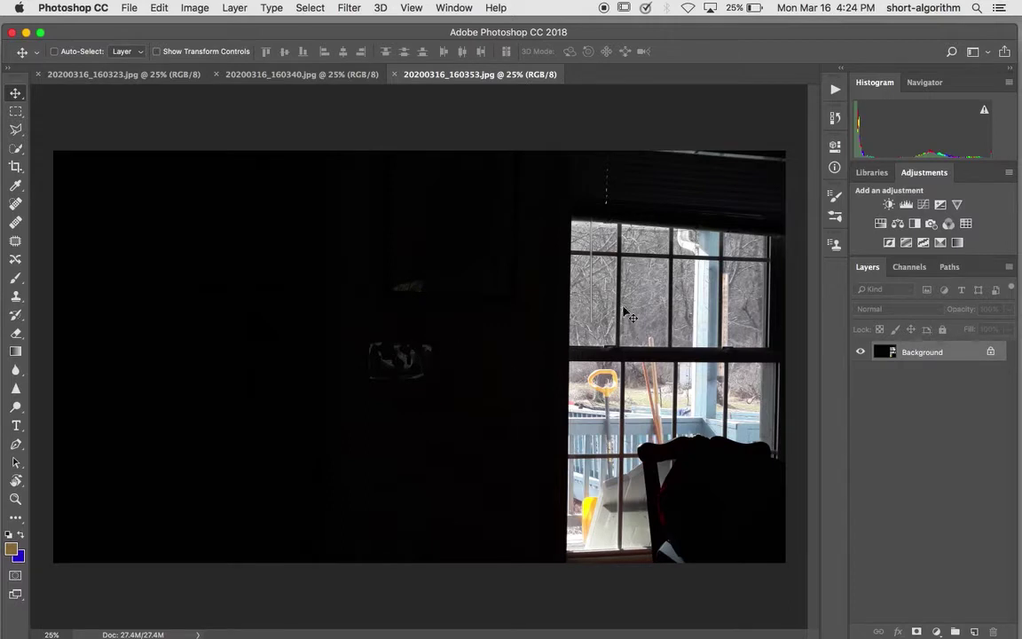
# Step: Look over the other two exposures and load all three open files into Merge to HDR Pro
pyautogui.click(321, 71)
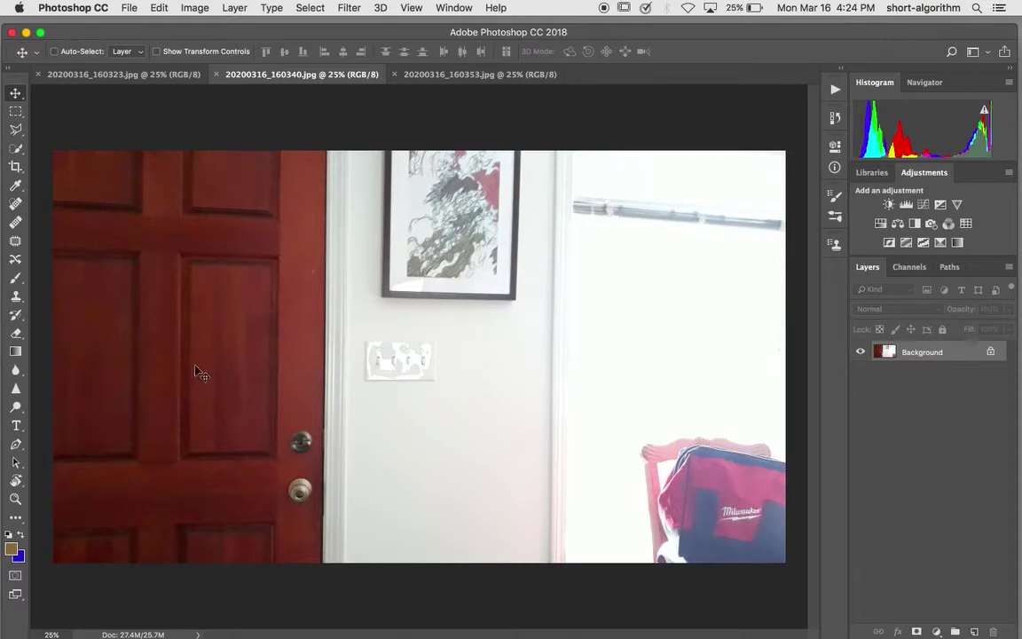
pyautogui.click(133, 74)
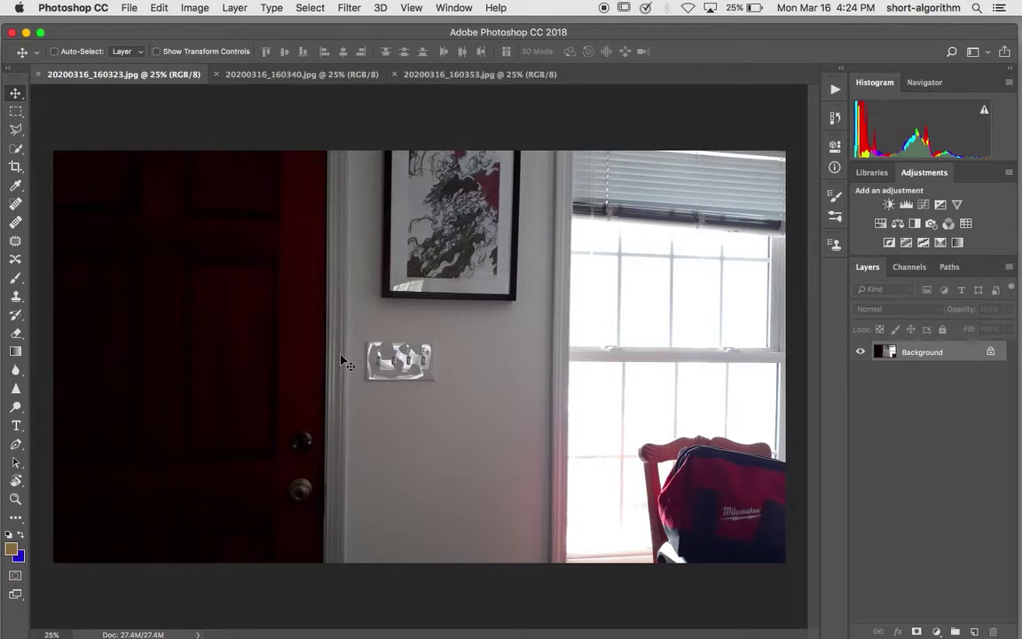
pyautogui.click(130, 11)
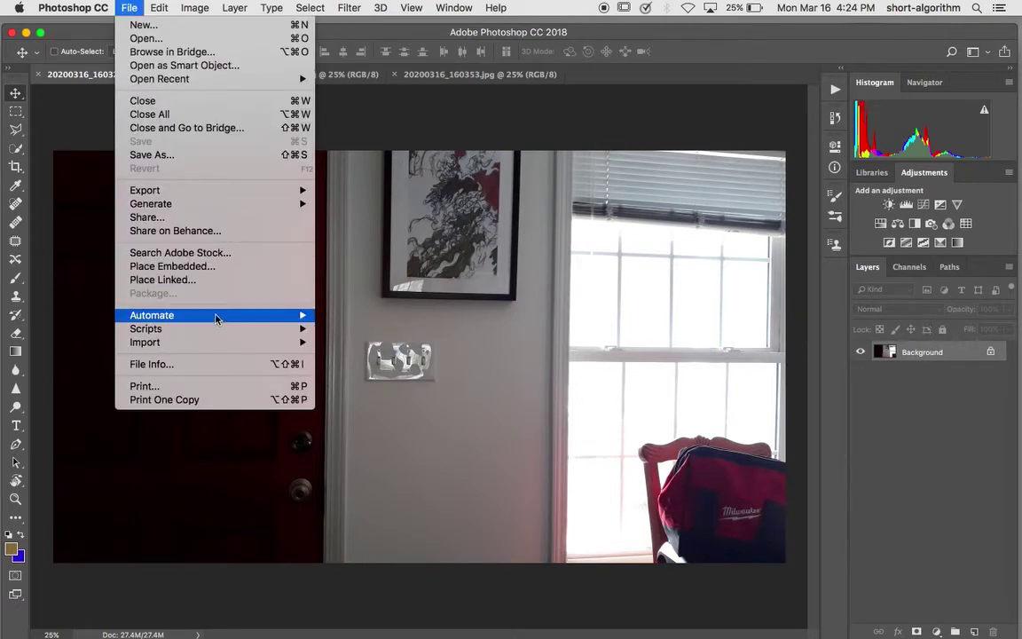
pyautogui.moveTo(251, 317)
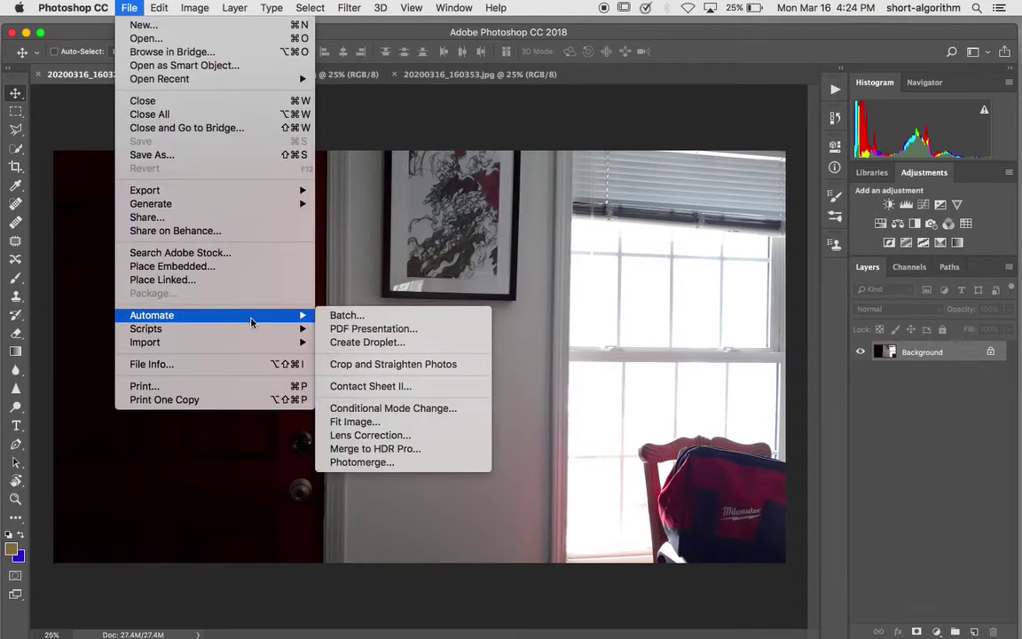
pyautogui.click(401, 451)
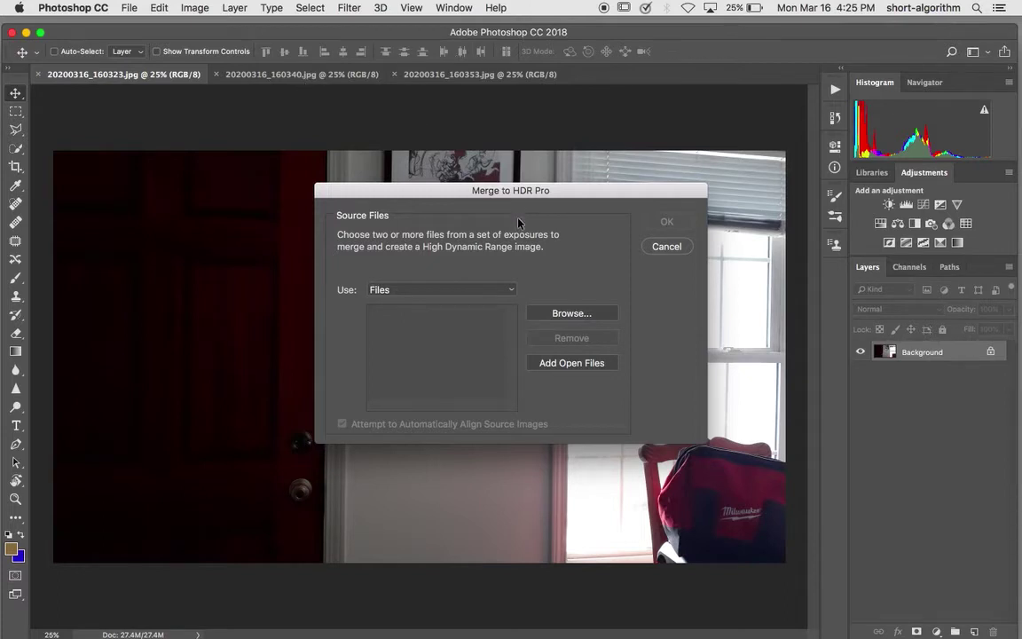
pyautogui.click(571, 367)
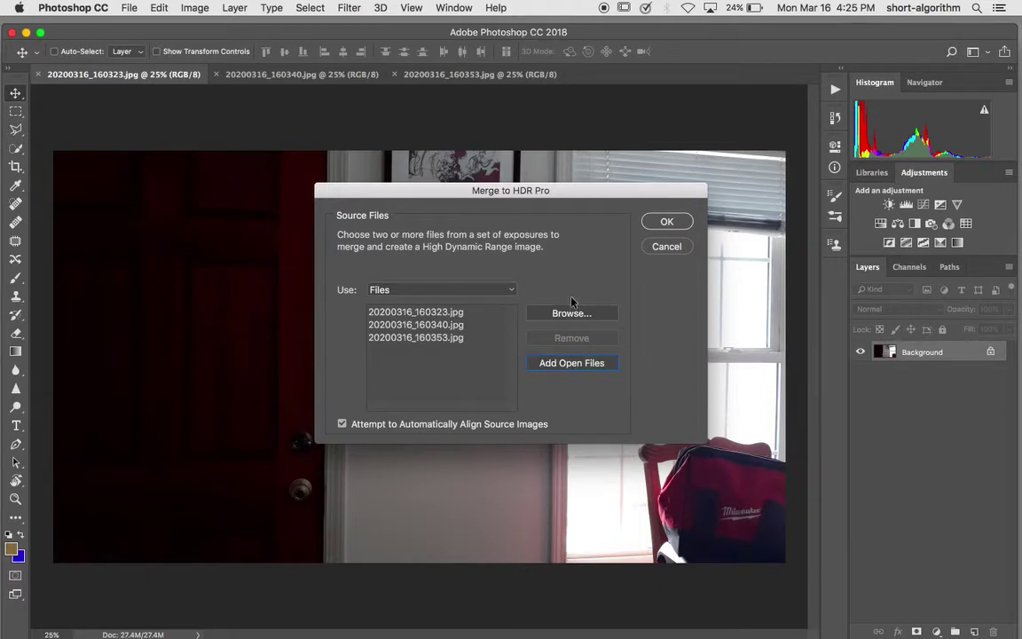
pyautogui.click(665, 223)
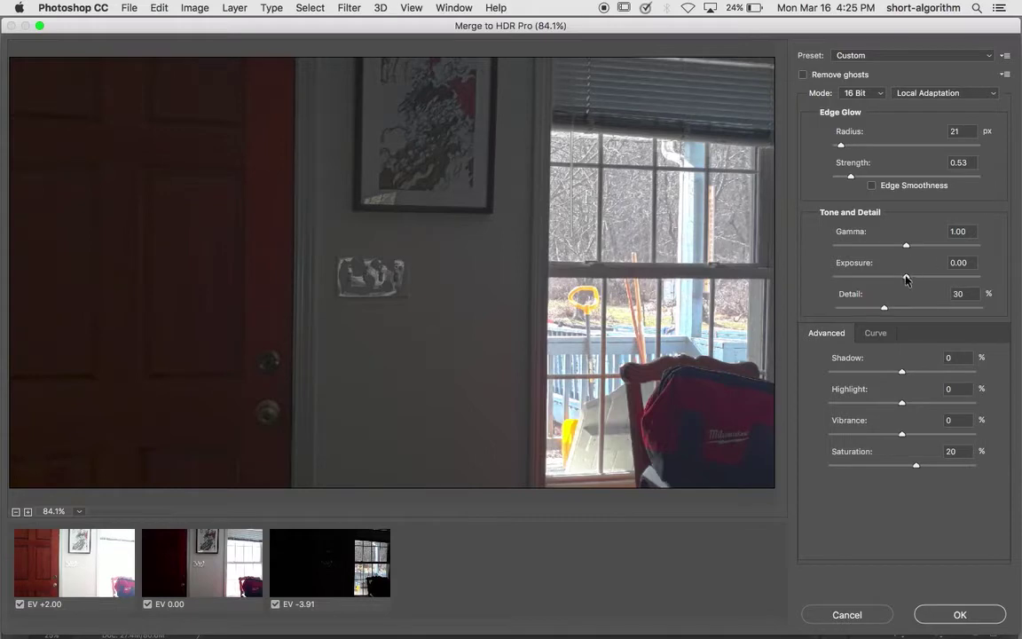
# Step: Try brighter and darker exposures for the HDR merge, settling on Exposure -0.10 and Gamma 1.30
pyautogui.moveTo(906, 277); pyautogui.dragTo(867, 294)
pyautogui.click(917, 277)
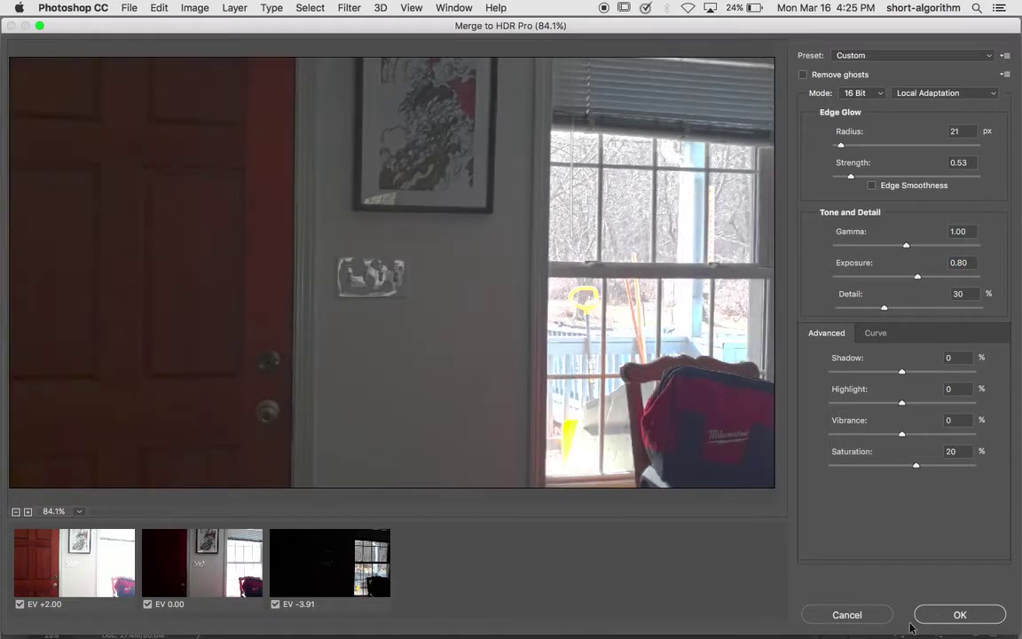
pyautogui.click(905, 278)
pyautogui.click(893, 278)
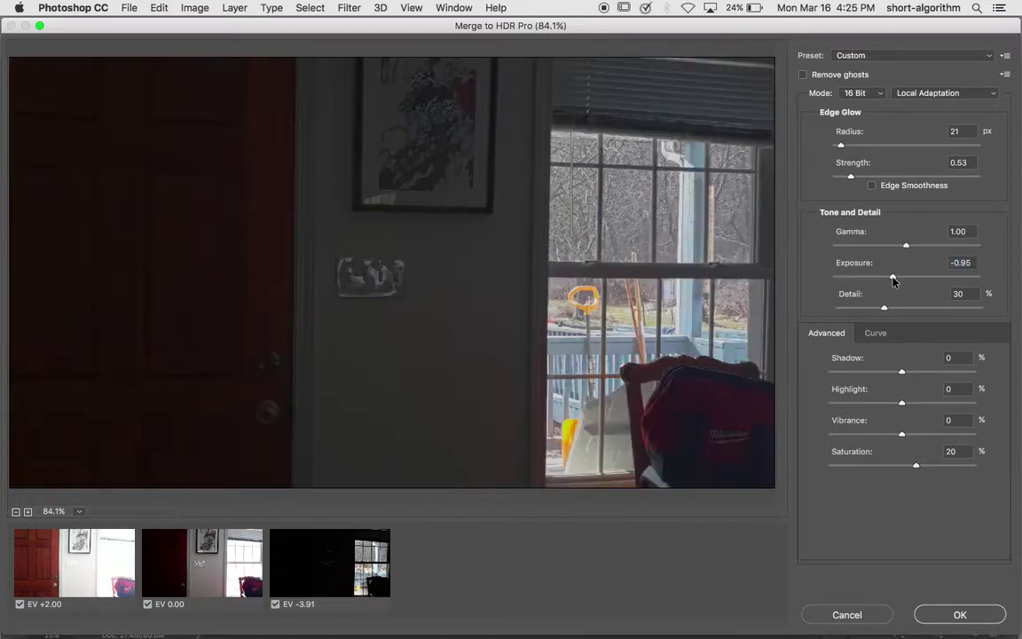
pyautogui.click(905, 277)
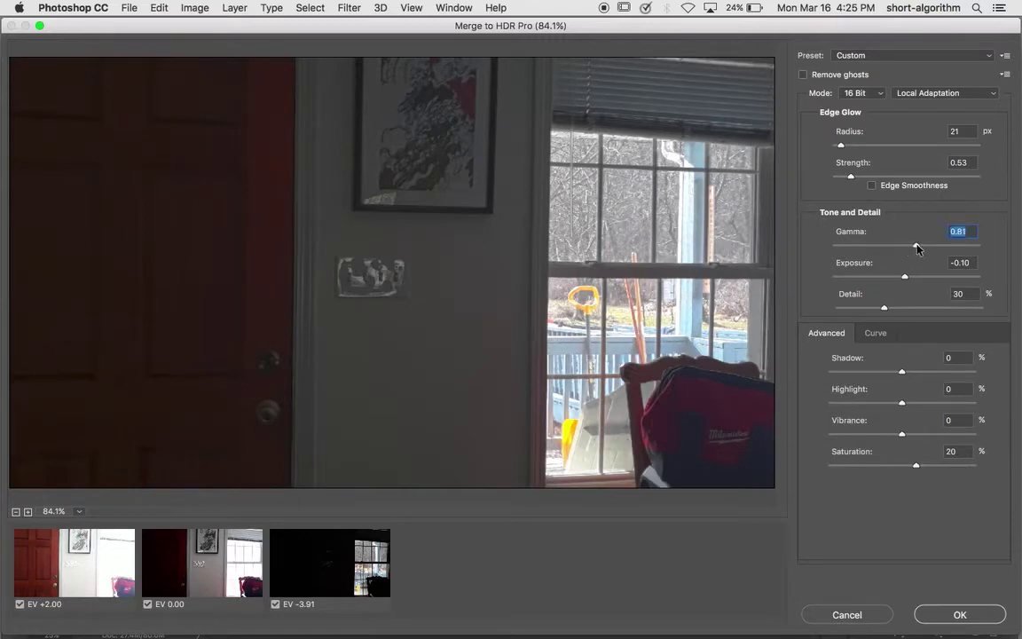
pyautogui.click(895, 254)
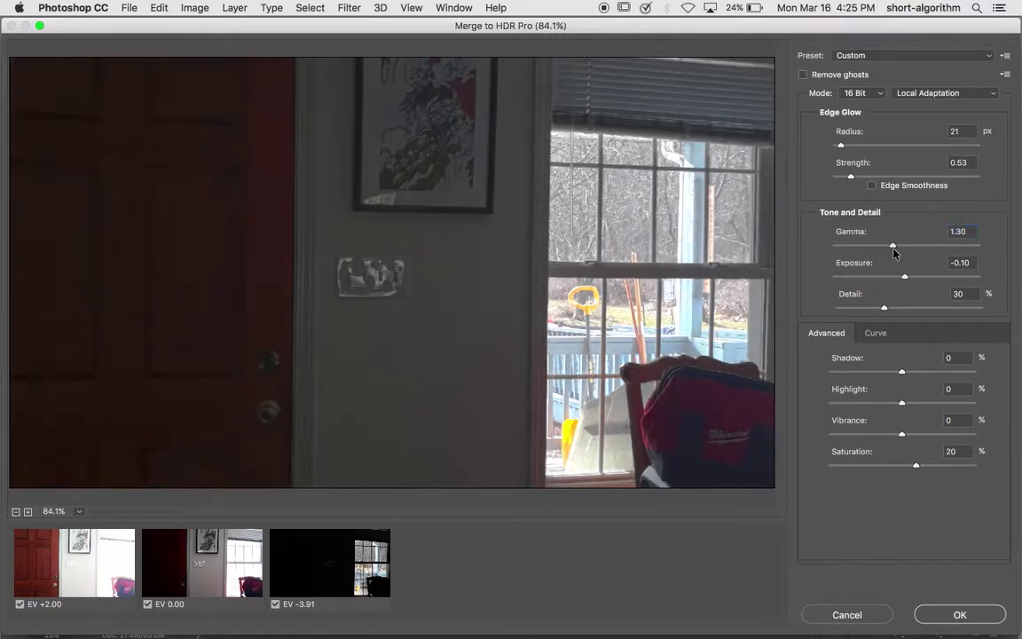
# Step: Set the HDR merge's Detail to 206%, Shadow to -29% and Highlight to 29%, and create the merged image
pyautogui.click(901, 307)
pyautogui.moveTo(903, 308); pyautogui.dragTo(921, 308)
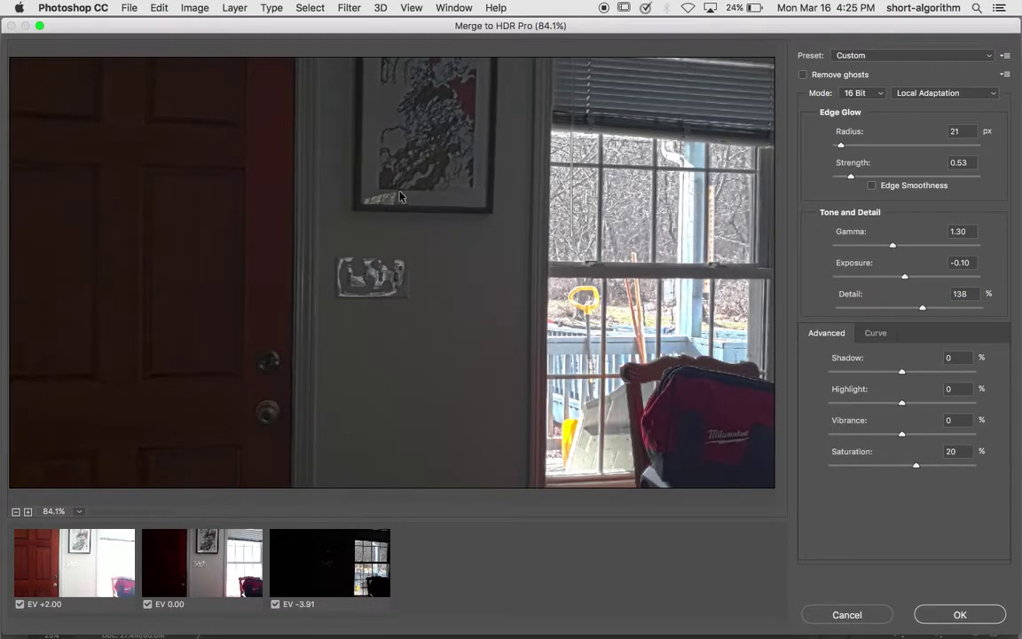
pyautogui.moveTo(923, 308); pyautogui.dragTo(946, 308)
pyautogui.moveTo(901, 374); pyautogui.dragTo(921, 400)
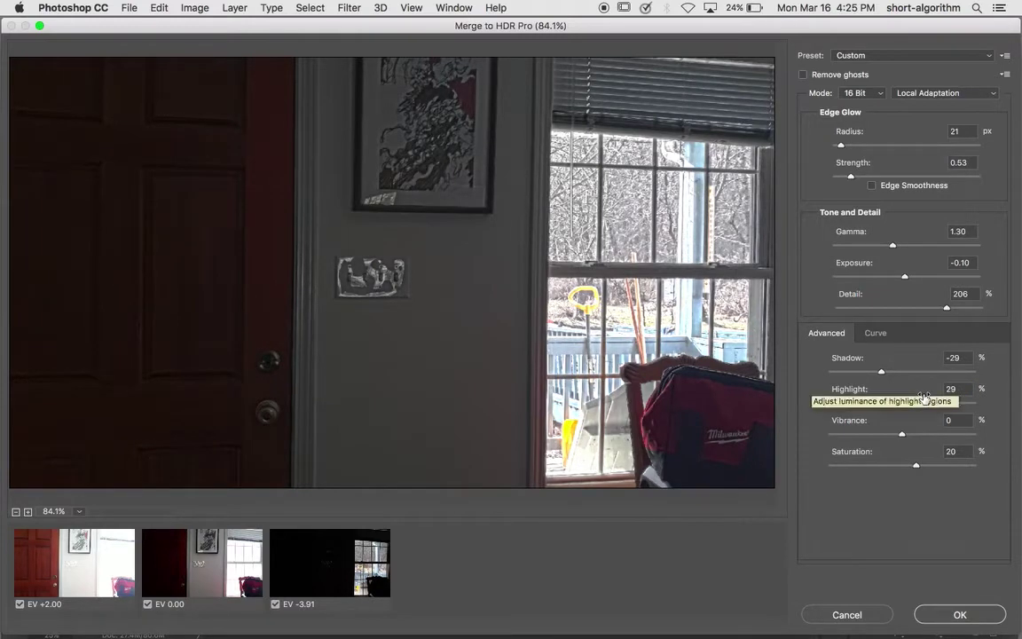
pyautogui.click(962, 615)
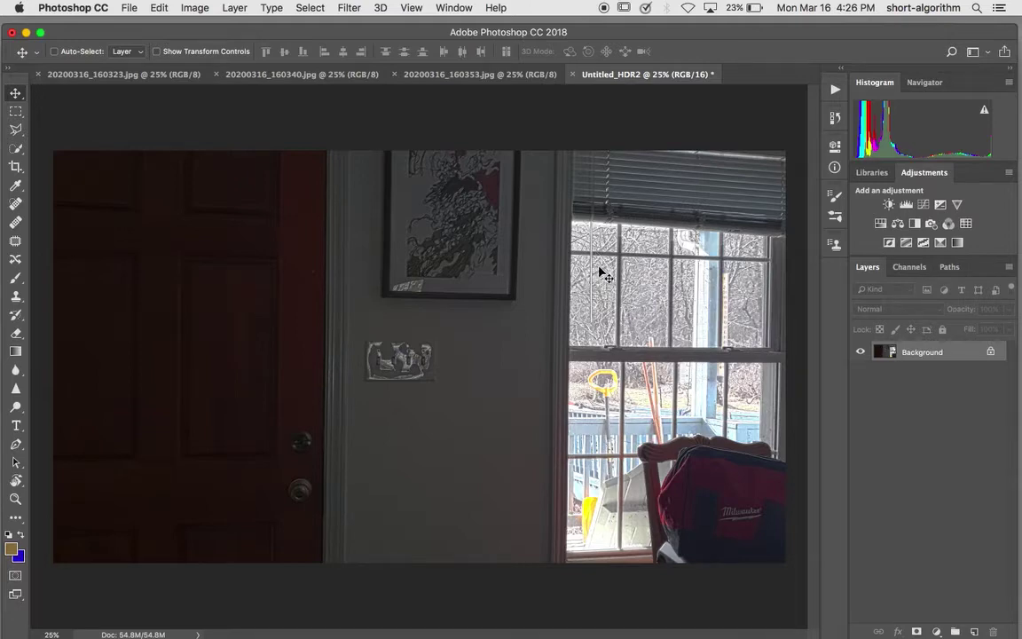
# Step: Examine the merged HDR image up close around the window, wall and door, and return to the full view
pyautogui.press('super+plus')
pyautogui.press('super+plus')
pyautogui.press('super+plus')
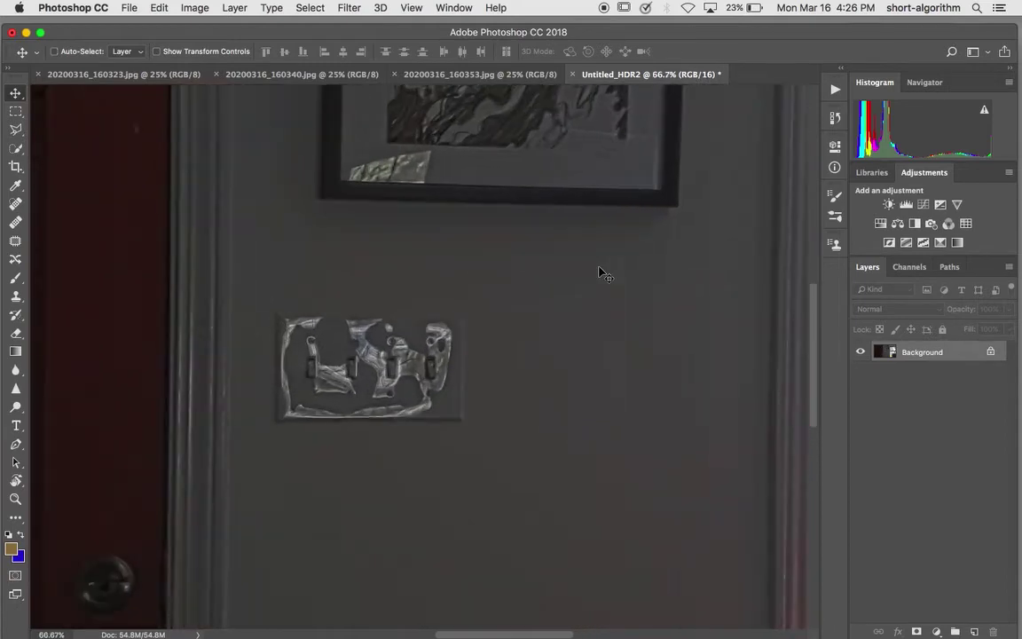
pyautogui.hscroll(8, 599, 271)
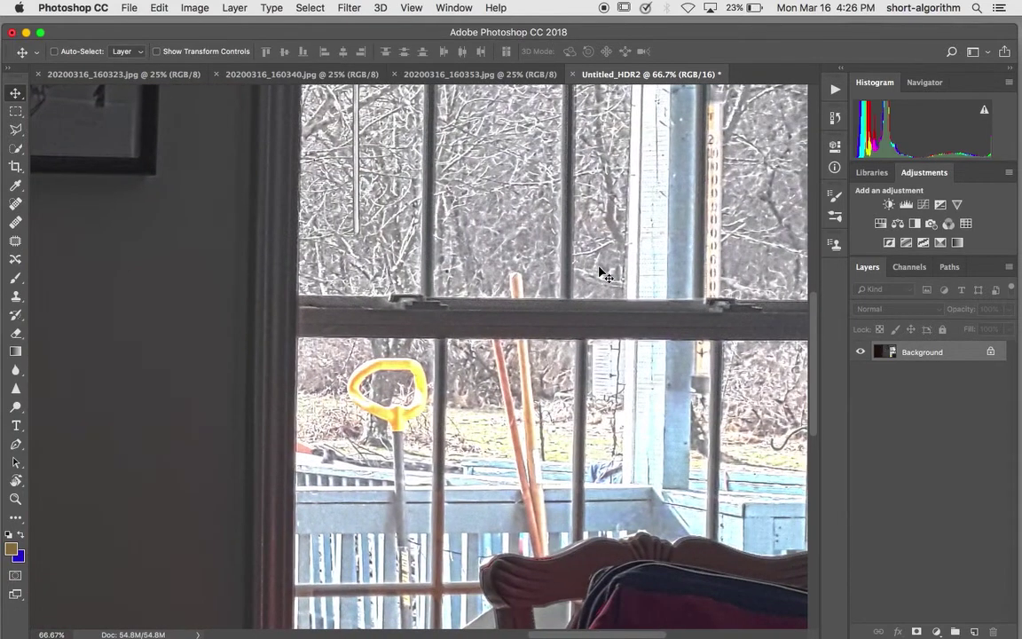
pyautogui.scroll(-5, 599, 271)
pyautogui.hscroll(-10, 599, 271)
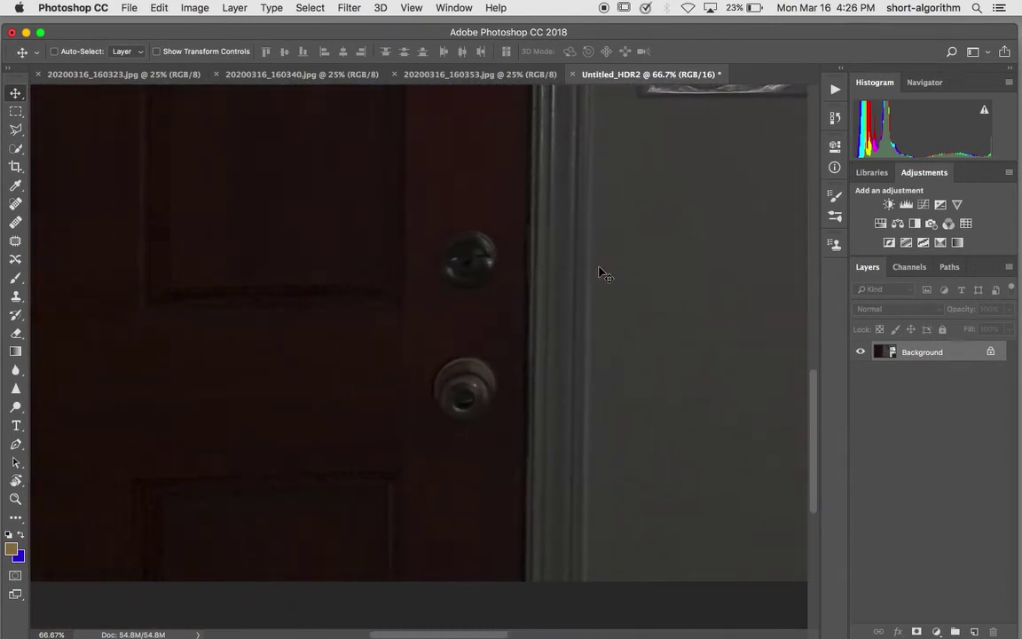
pyautogui.hscroll(-3, 599, 271)
pyautogui.scroll(2, 598, 270)
pyautogui.press('super+0')
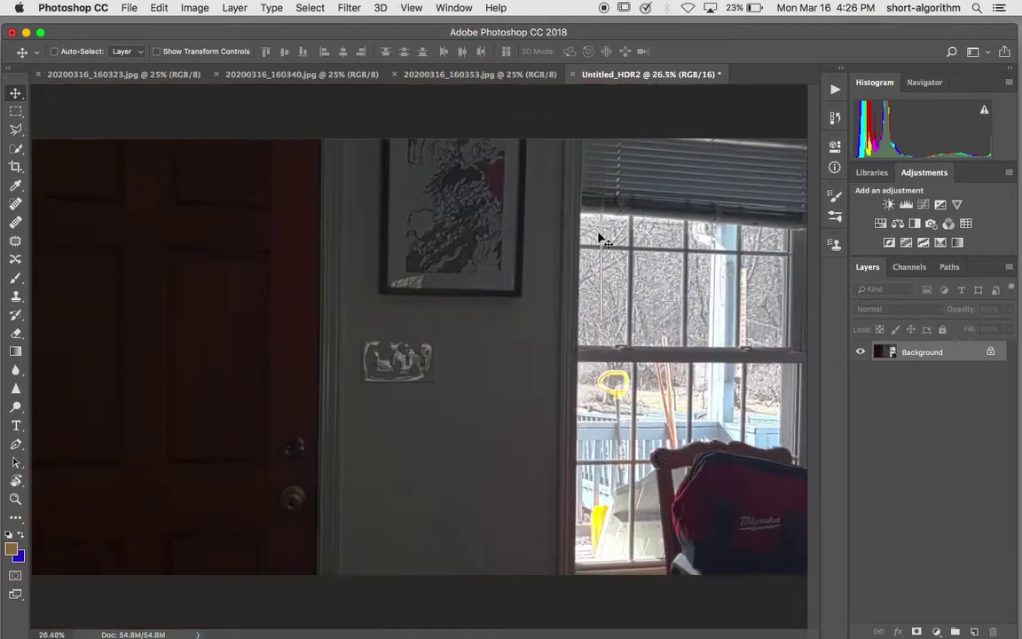
# Step: Switch to the dark exposure 20200316_160353.jpg and look through the commands available for its Background layer
pyautogui.click(468, 75)
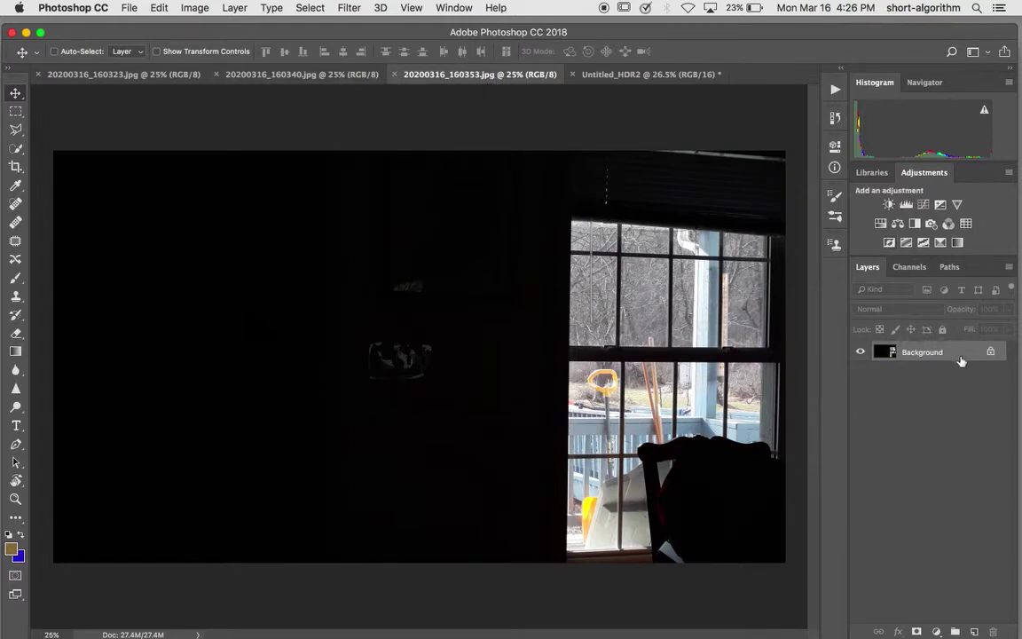
pyautogui.click(1008, 267)
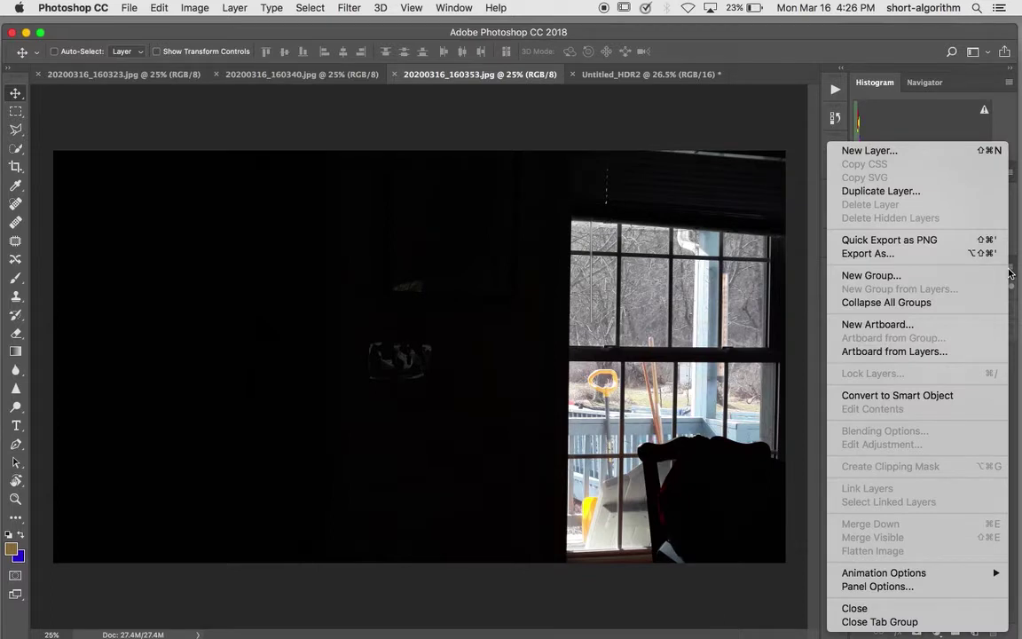
pyautogui.click(923, 126)
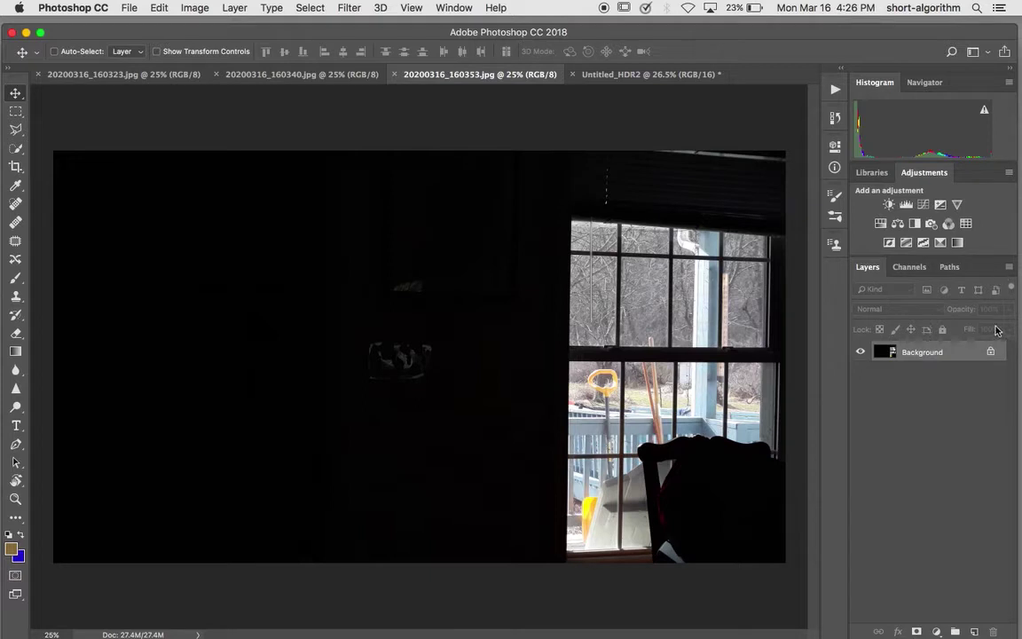
# Step: Duplicate the Background layer of 20200316_160353.jpg into the document 20200316_160323.jpg
pyautogui.click(1009, 270)
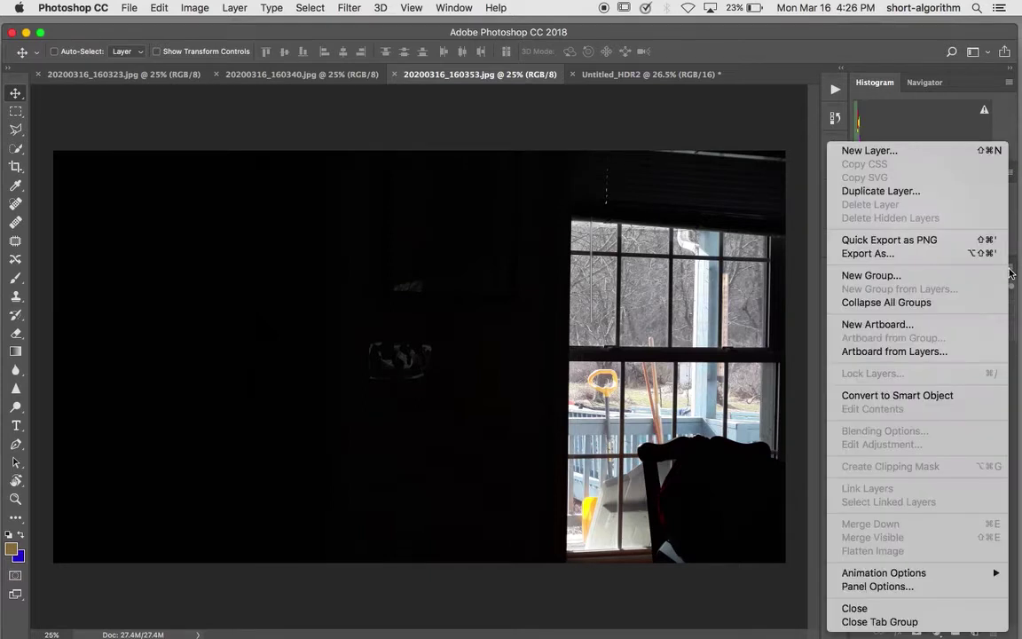
pyautogui.click(928, 192)
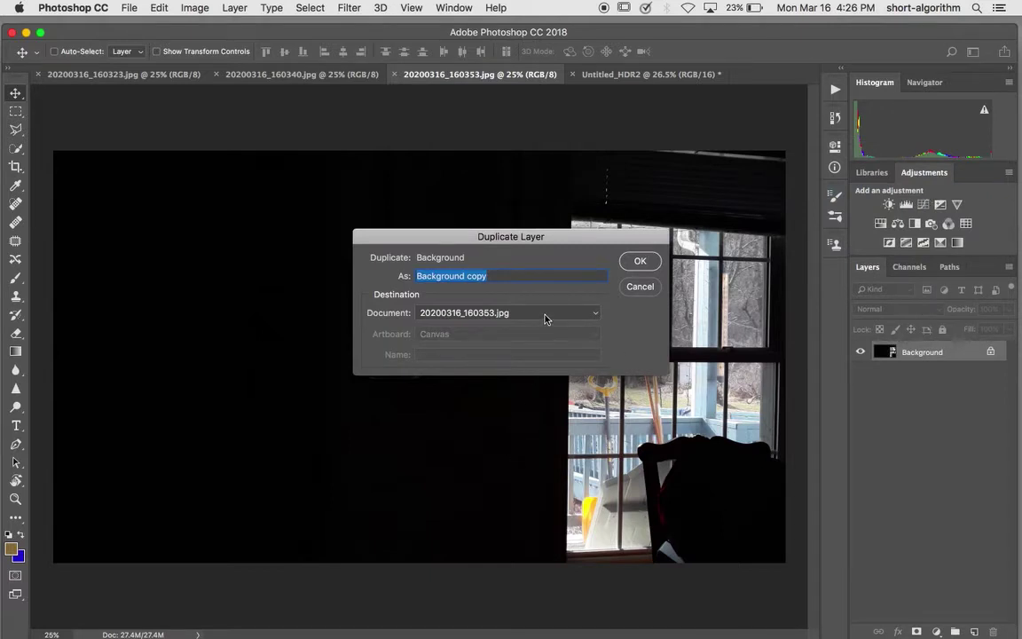
pyautogui.click(545, 317)
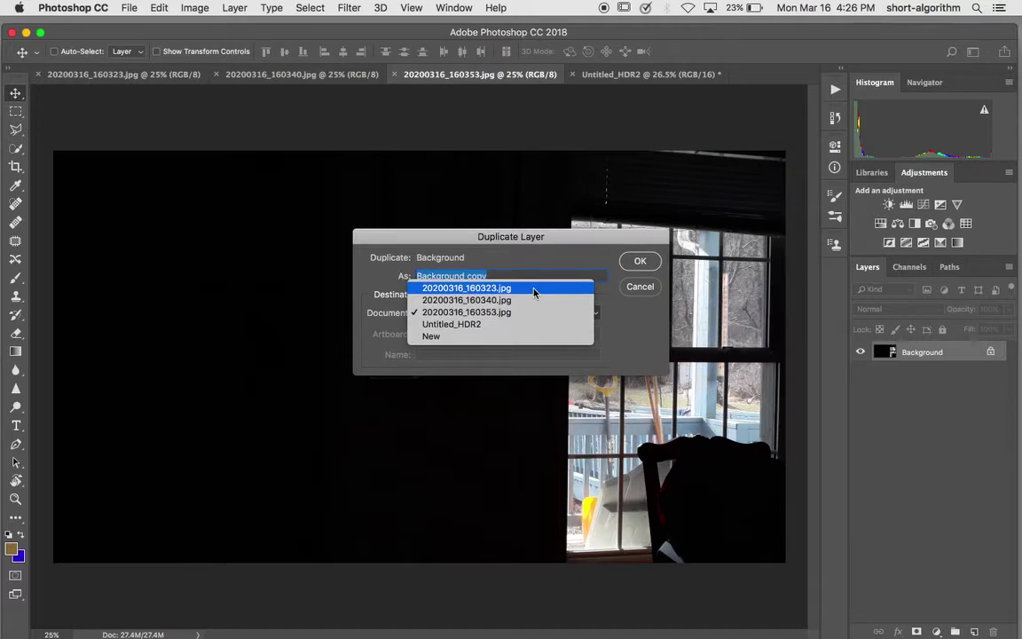
pyautogui.click(534, 289)
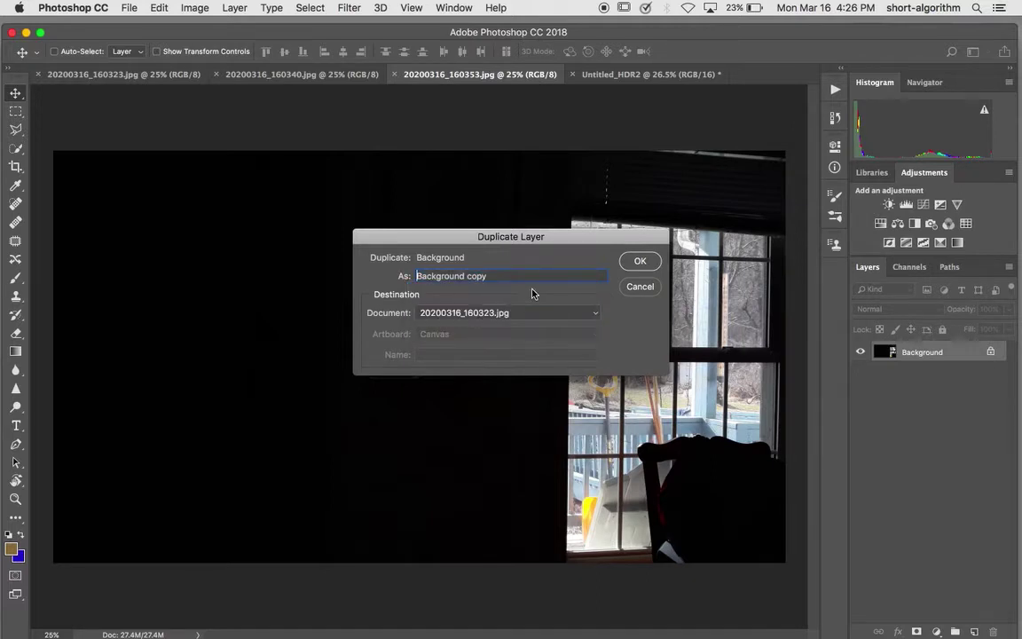
pyautogui.click(640, 262)
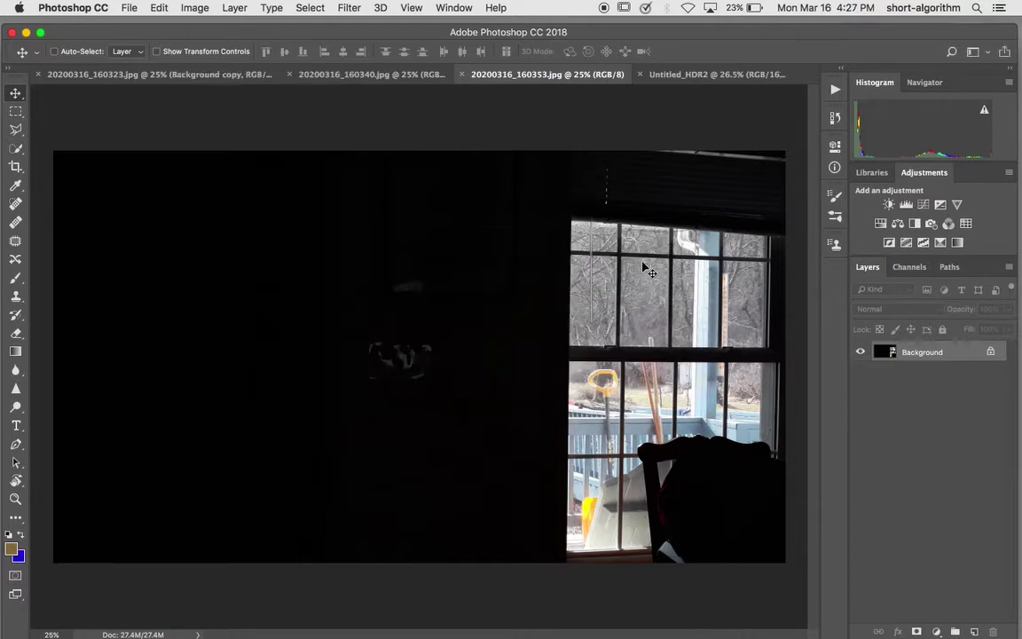
# Step: Duplicate the Background layer of the bright exposure 20200316_160340.jpg into the document 20200316_160323.jpg
pyautogui.click(371, 78)
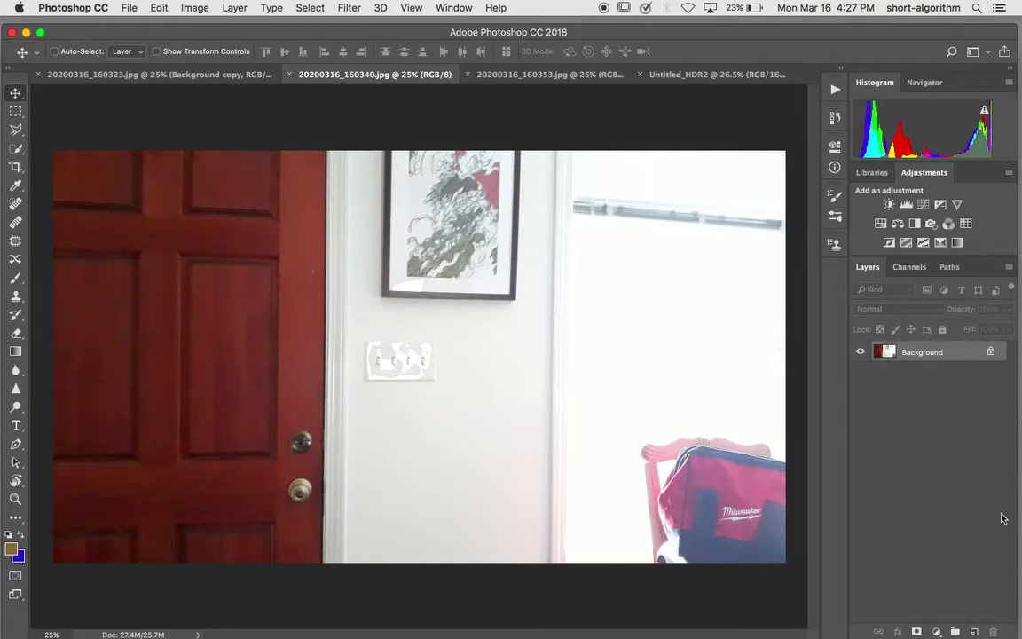
pyautogui.click(1008, 267)
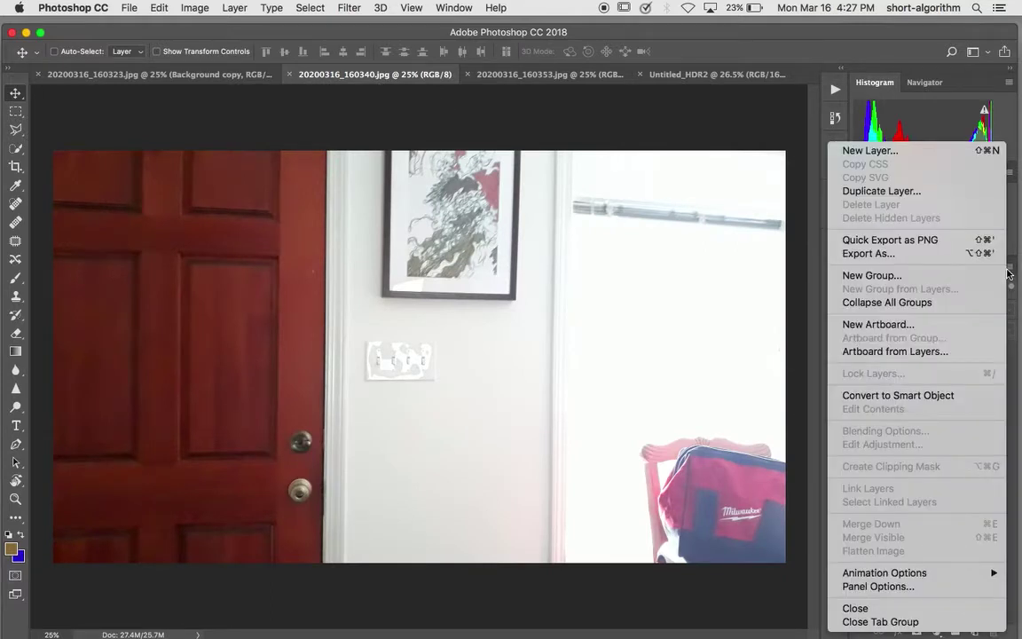
pyautogui.click(923, 192)
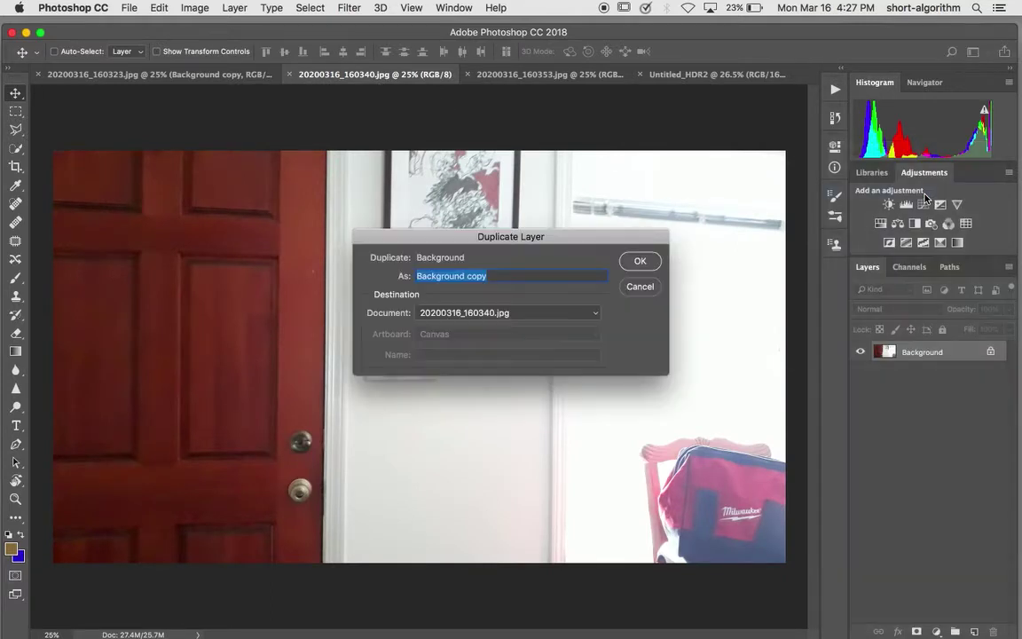
pyautogui.click(572, 317)
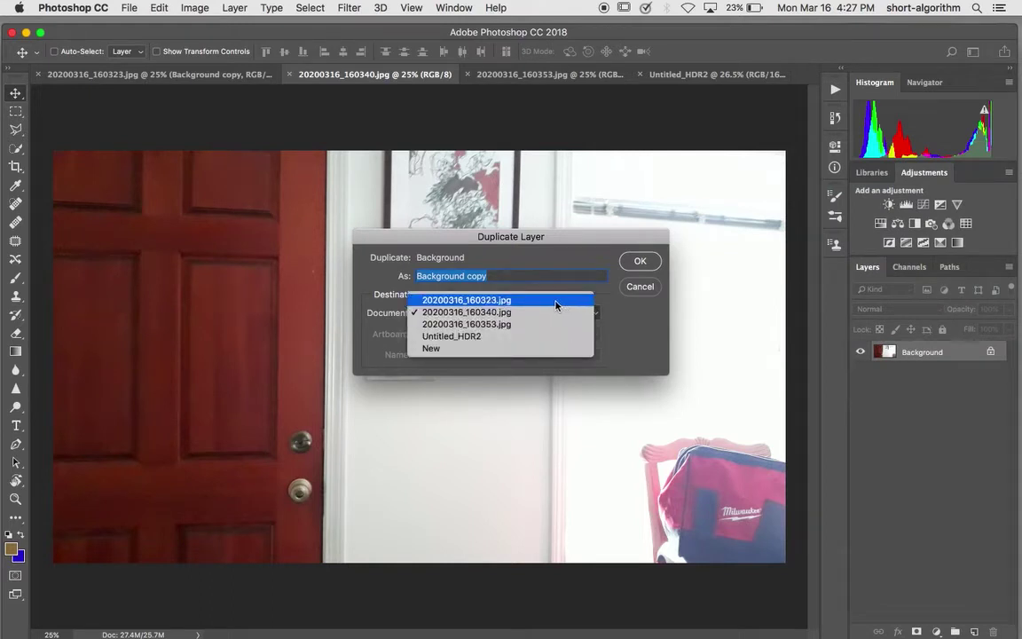
pyautogui.click(556, 302)
pyautogui.click(640, 265)
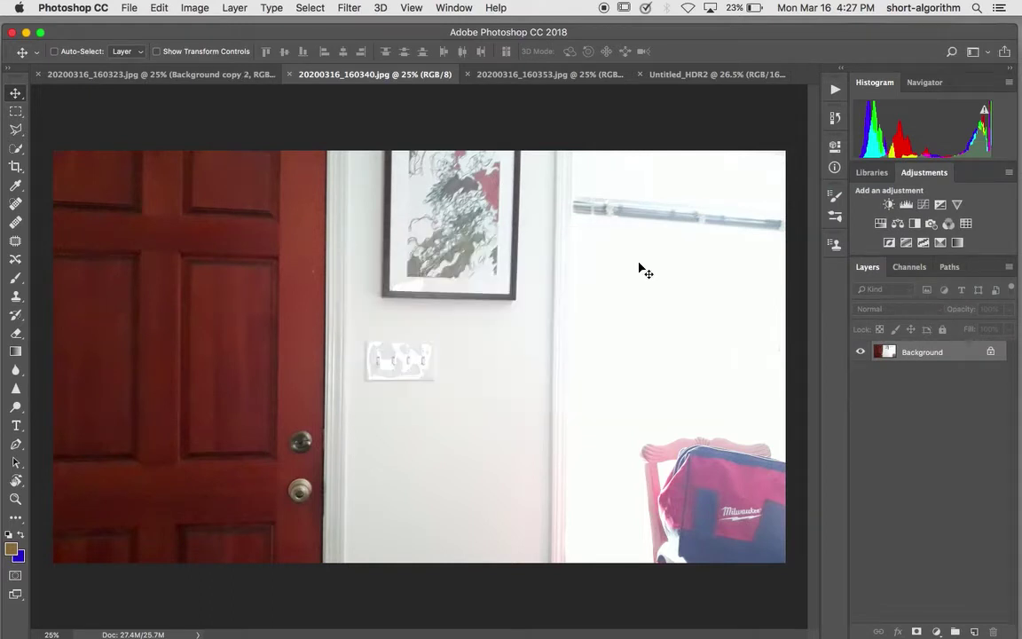
# Step: In 20200316_160323.jpg, compare the stacked exposures by hiding and showing the two copied layers, leaving both visible
pyautogui.click(118, 78)
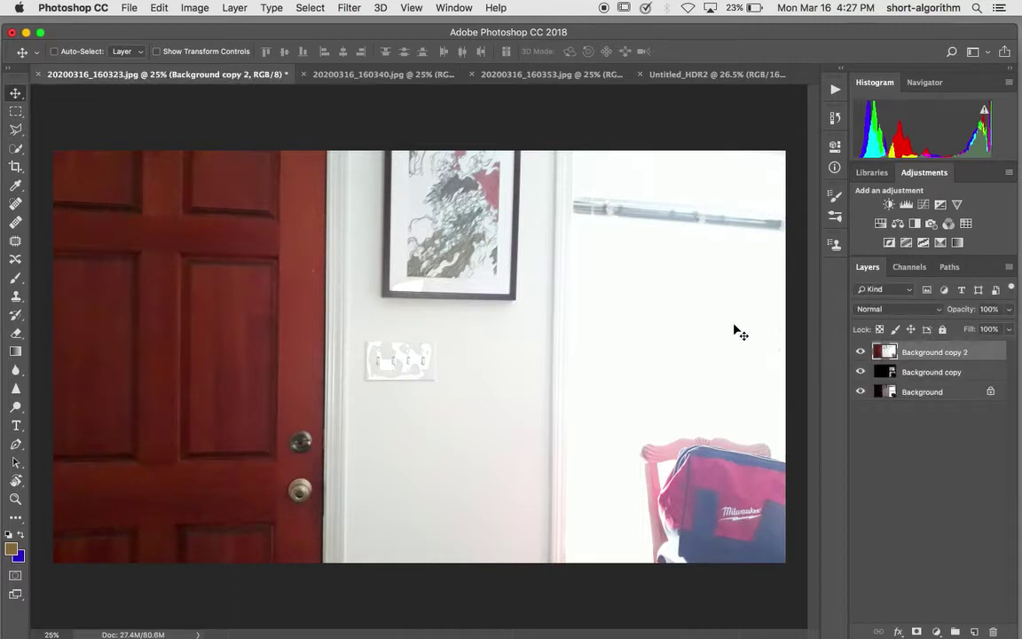
pyautogui.click(860, 352)
pyautogui.click(860, 352)
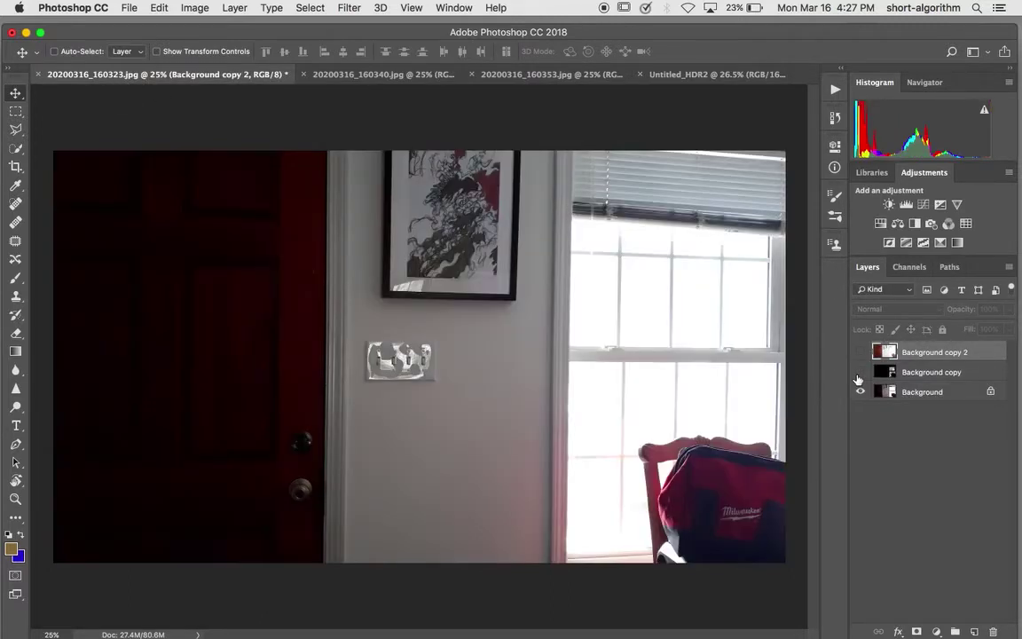
pyautogui.click(860, 352)
pyautogui.click(858, 372)
pyautogui.click(858, 372)
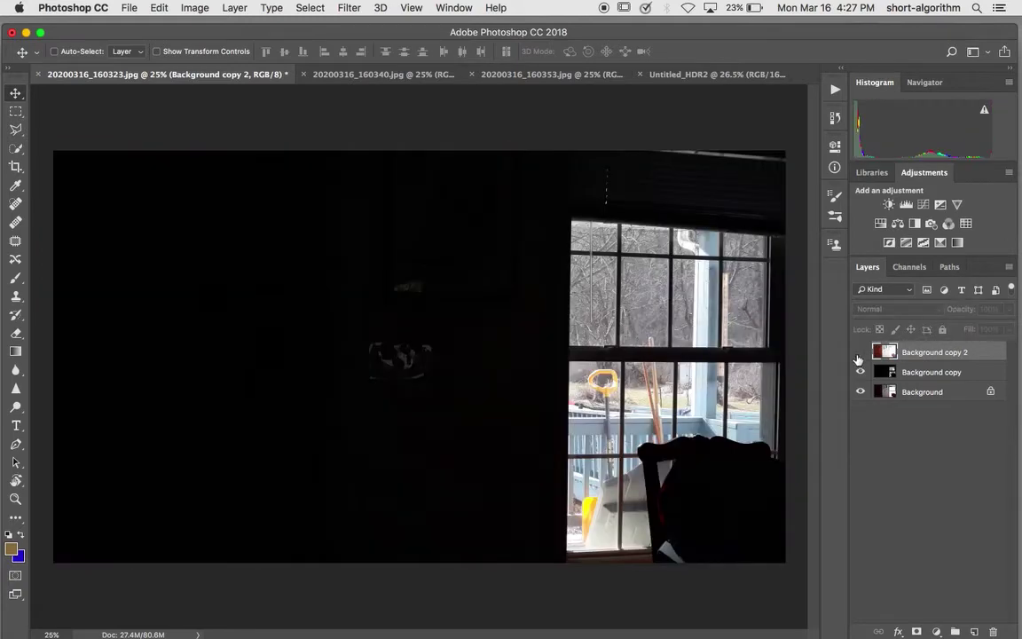
pyautogui.click(859, 372)
pyautogui.click(860, 373)
pyautogui.click(860, 353)
pyautogui.click(859, 354)
pyautogui.click(859, 353)
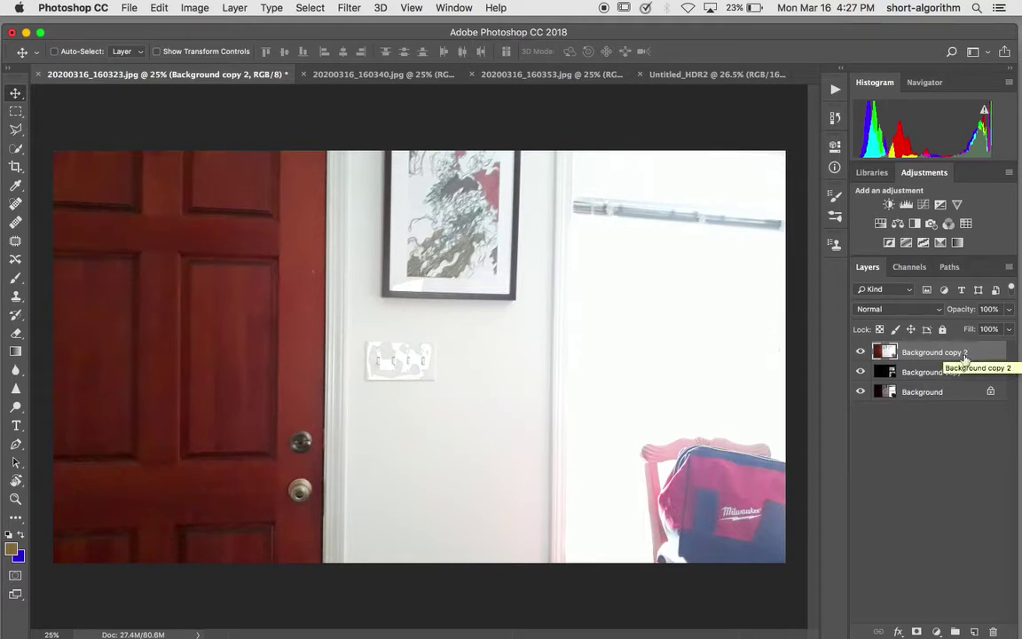
# Step: Duplicate the Background layer, bring the duplicate to the top of the stack, and place the dark exposure's layer above it
pyautogui.moveTo(958, 396); pyautogui.dragTo(974, 633)
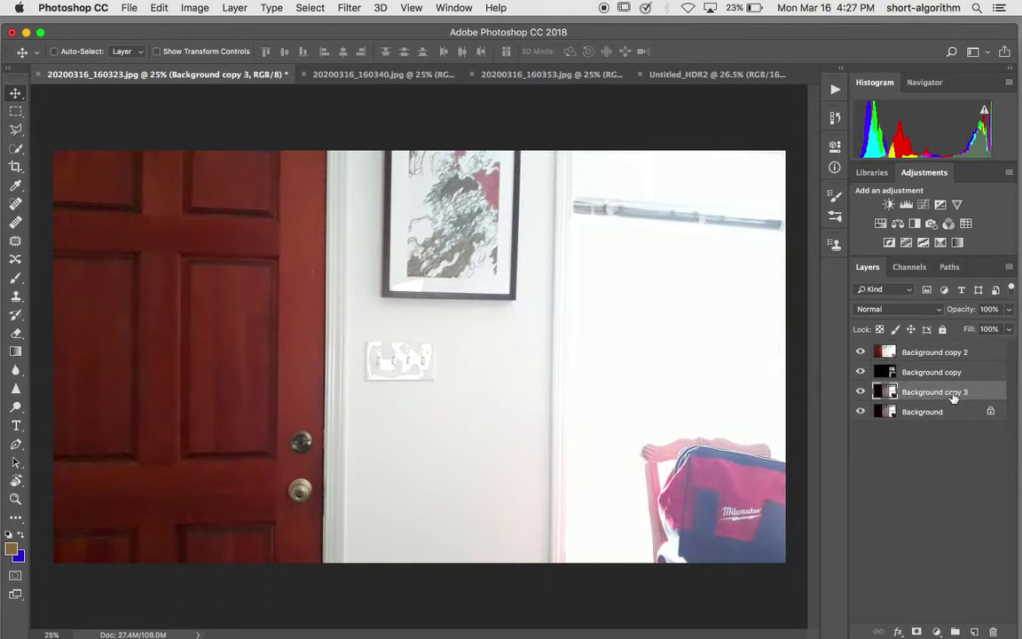
pyautogui.moveTo(955, 394); pyautogui.dragTo(931, 353)
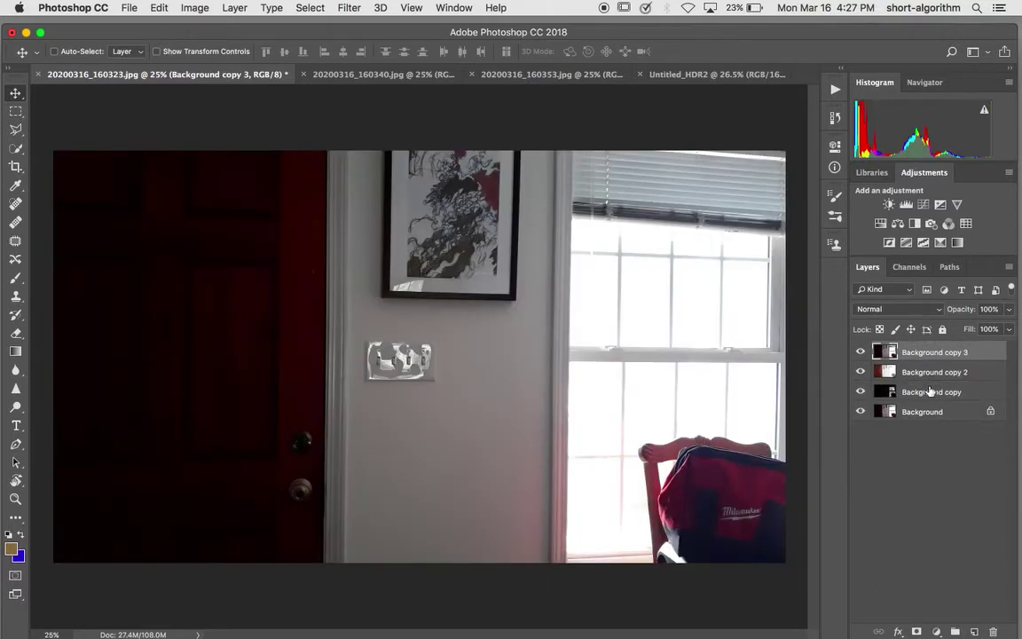
pyautogui.moveTo(935, 392); pyautogui.dragTo(924, 353)
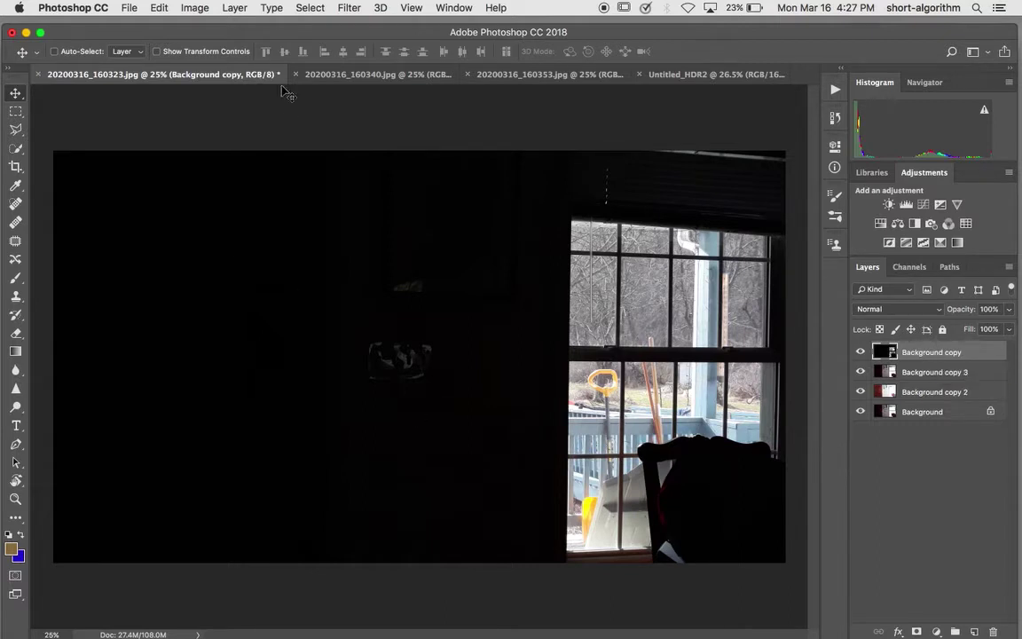
# Step: In 20200316_160353.jpg, duplicate the Background layer and name the copy Dark
pyautogui.click(522, 74)
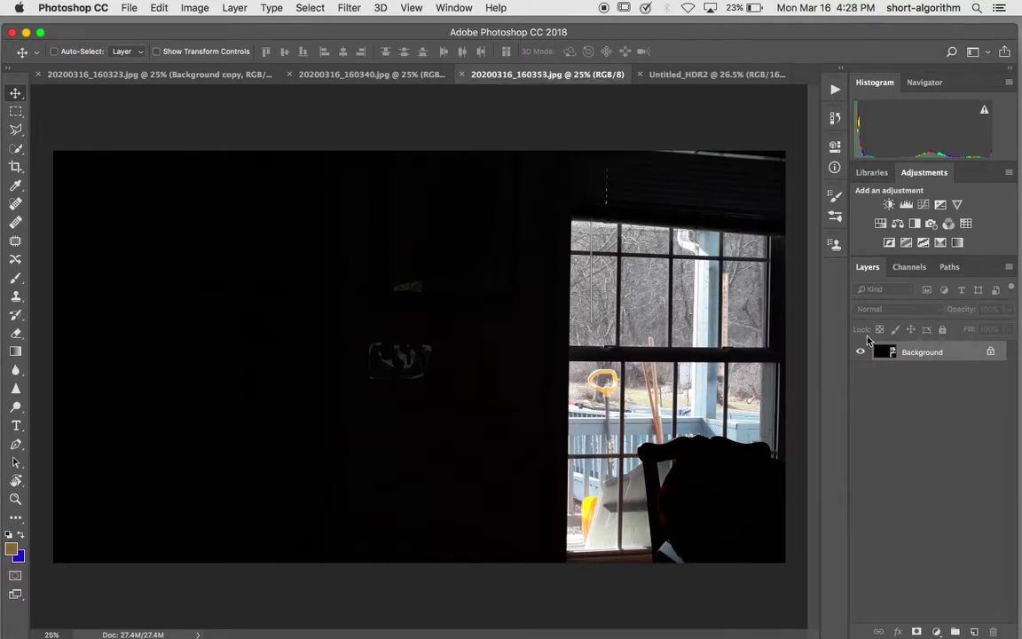
pyautogui.moveTo(962, 353); pyautogui.dragTo(973, 632)
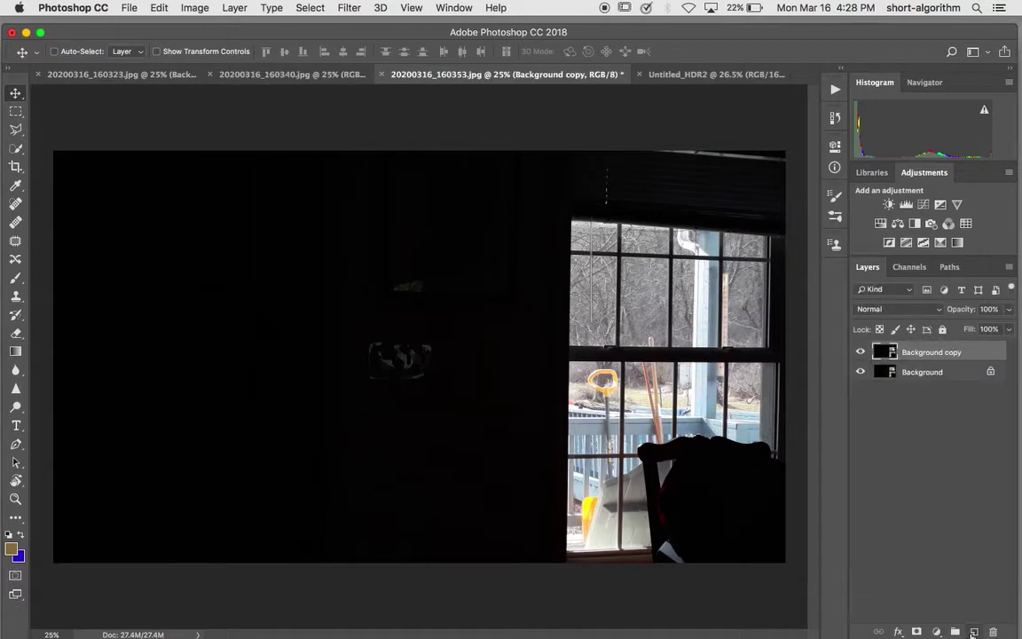
pyautogui.doubleClick(929, 352)
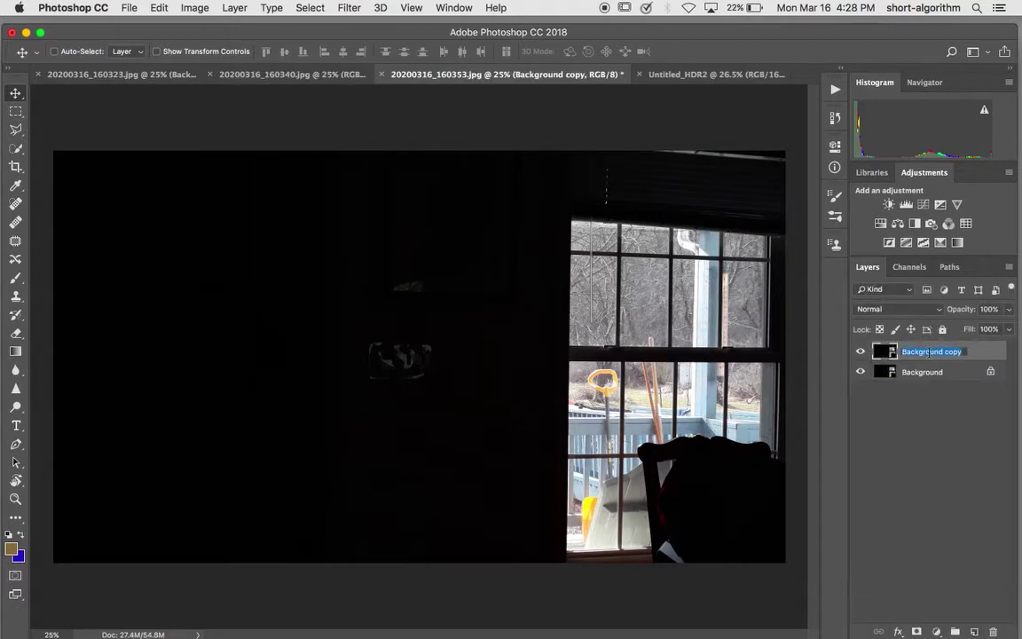
pyautogui.write('Dark')
pyautogui.press('Return')
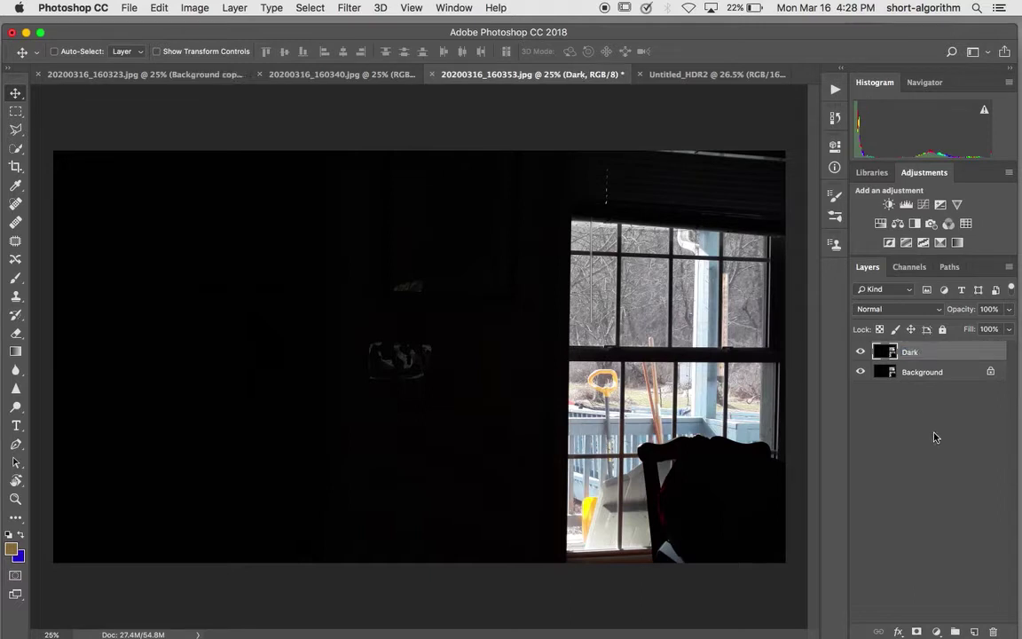
# Step: In 20200316_160340.jpg, duplicate the Background layer and name the copy Light
pyautogui.click(371, 78)
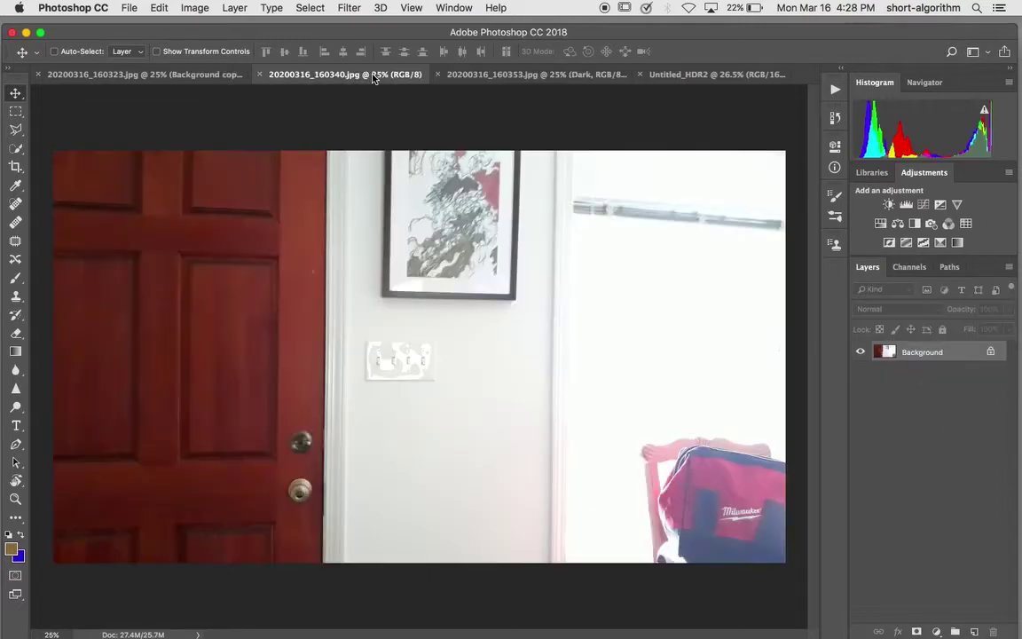
pyautogui.moveTo(875, 353); pyautogui.dragTo(974, 631)
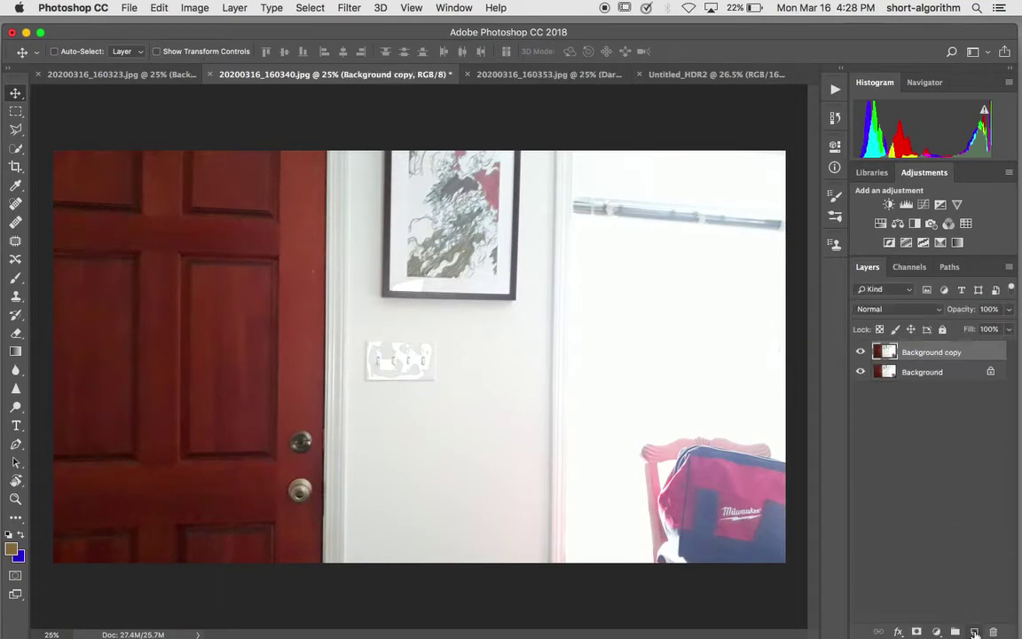
pyautogui.doubleClick(914, 353)
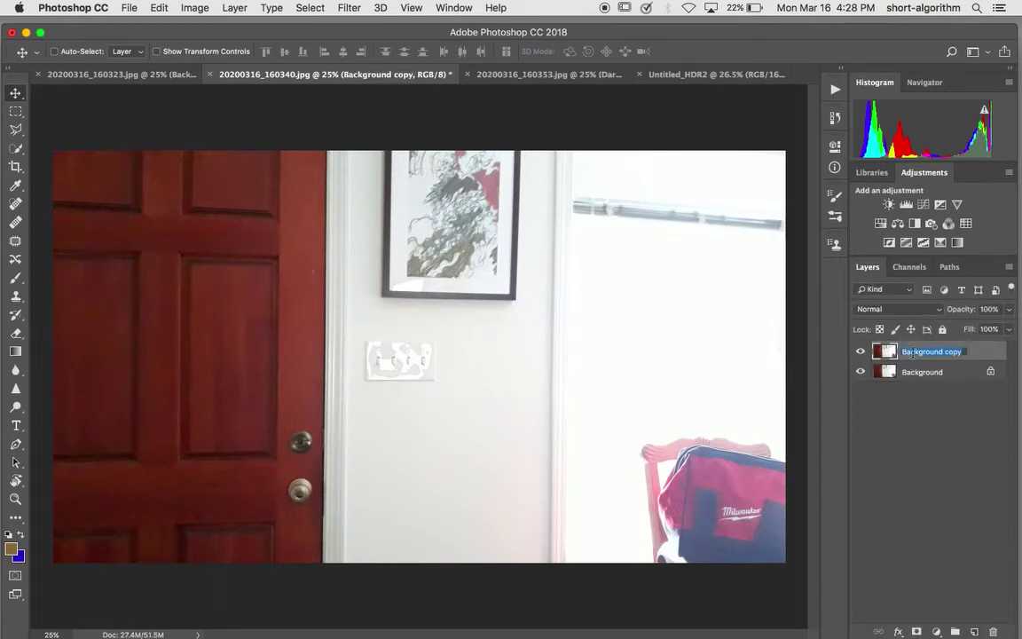
pyautogui.write('Light')
pyautogui.press('Return')
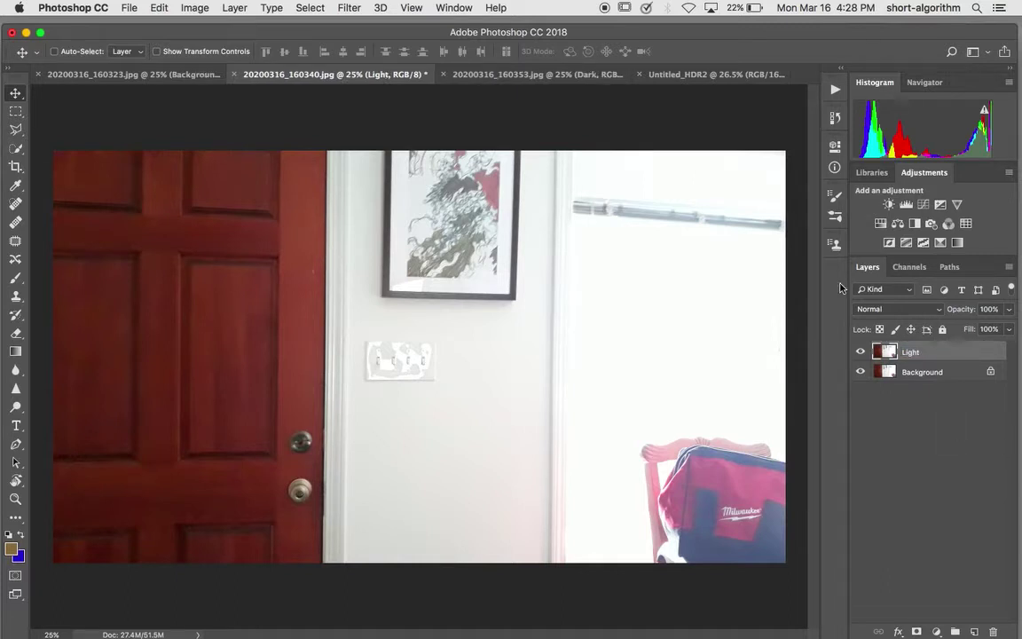
# Step: Delete the three copied layers in 20200316_160323.jpg, keeping only the Background layer
pyautogui.click(113, 75)
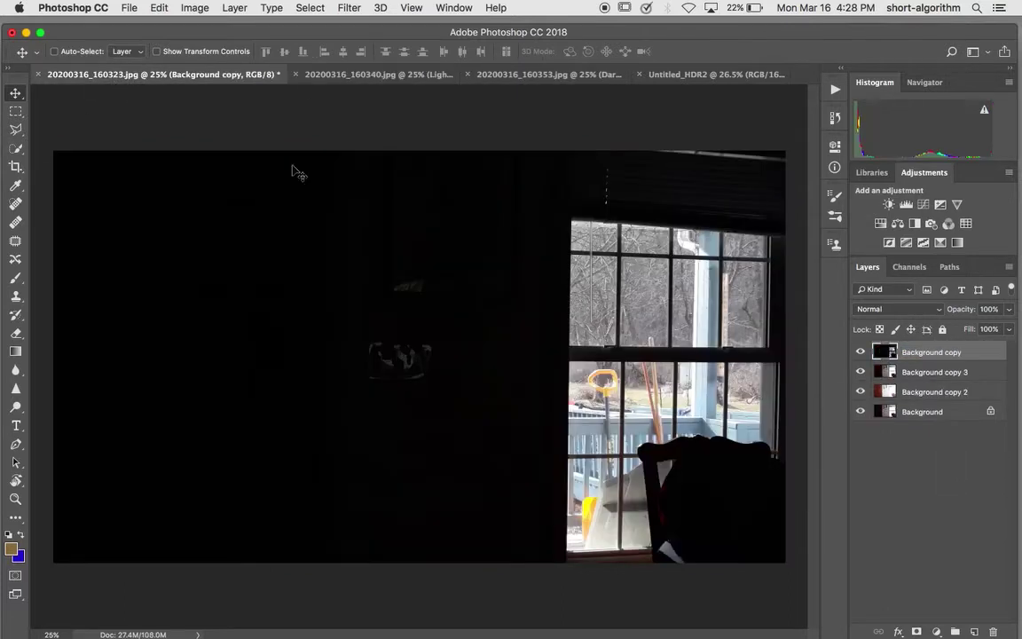
pyautogui.keyDown('shift'); pyautogui.click(951, 391); pyautogui.keyUp('shift')
pyautogui.moveTo(951, 392); pyautogui.dragTo(992, 630)
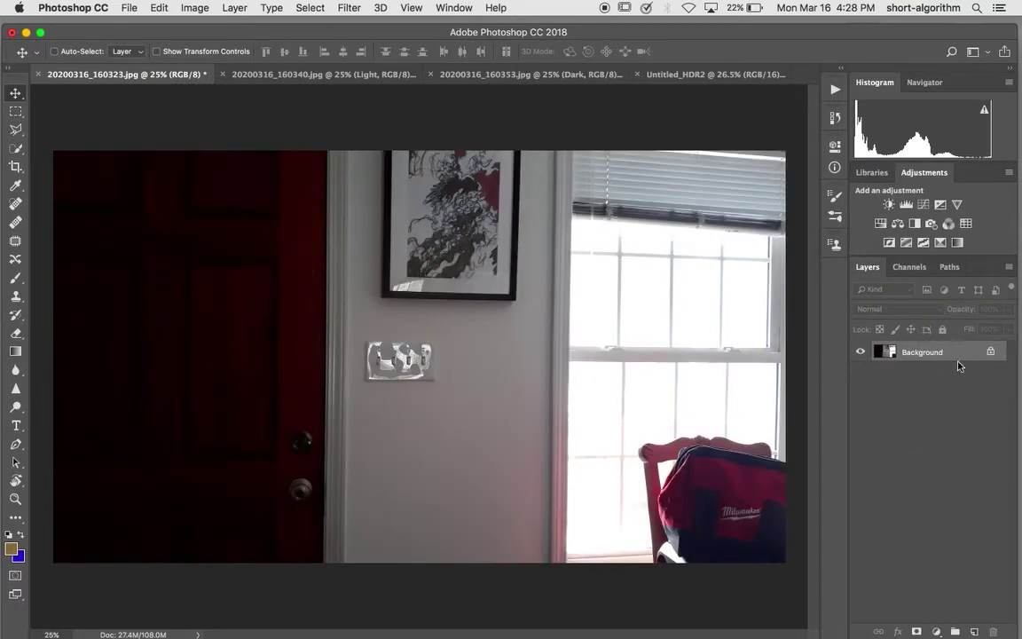
# Step: Duplicate the Background layer of 20200316_160323.jpg and name the copy Middle
pyautogui.moveTo(956, 353); pyautogui.dragTo(974, 631)
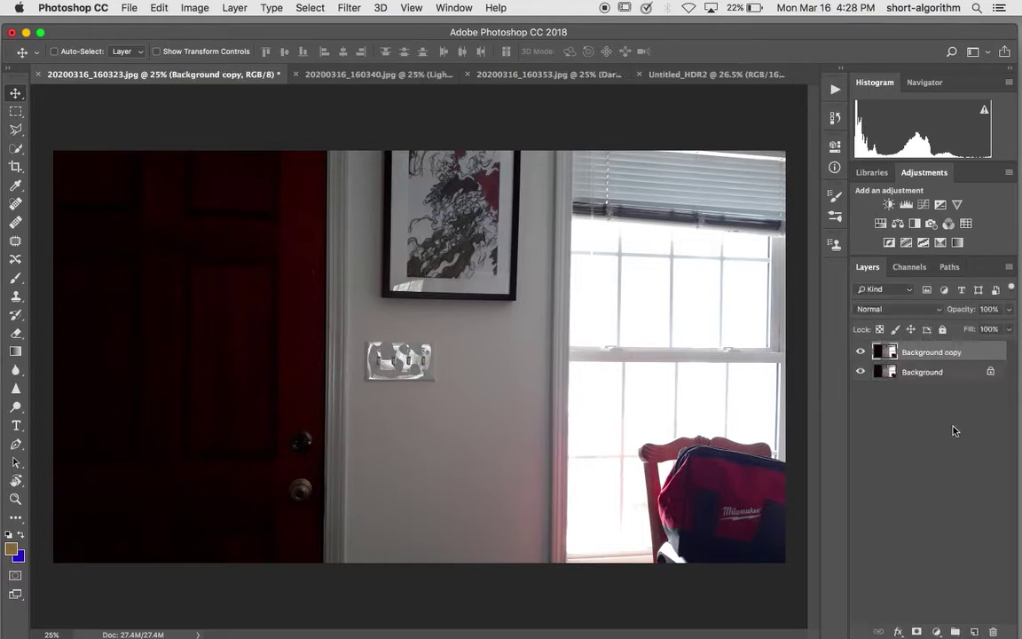
pyautogui.doubleClick(931, 353)
pyautogui.write('Middle')
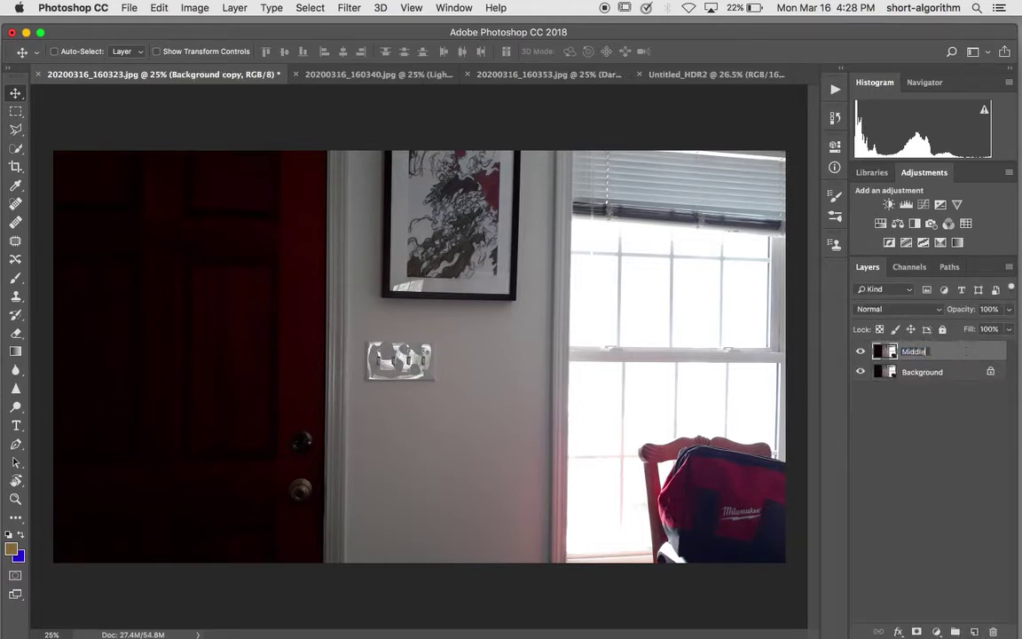
pyautogui.press('Return')
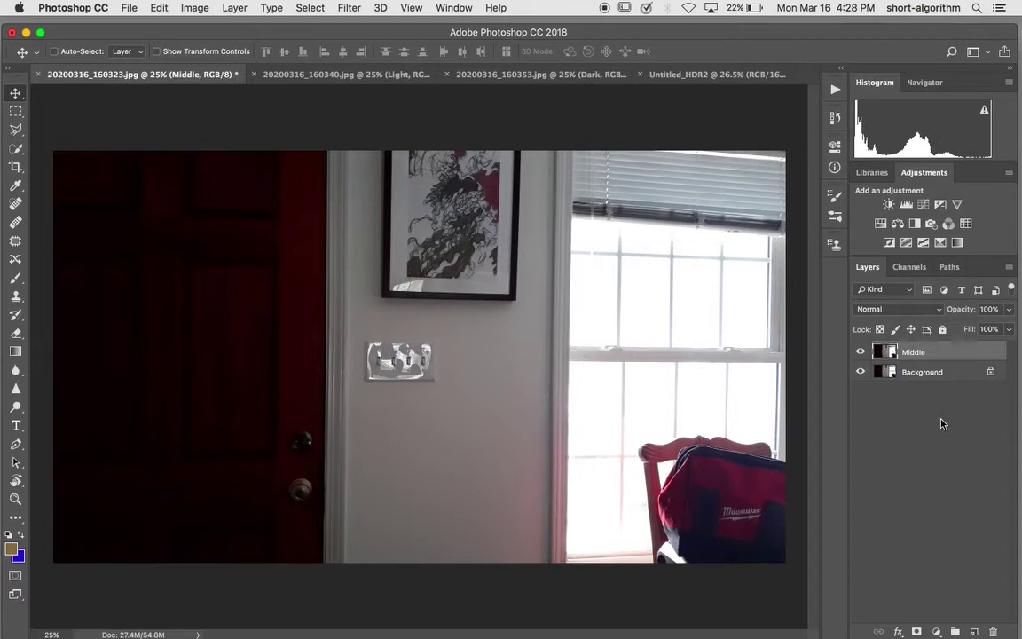
# Step: Select the whole canvas on the Light layer of 20200316_160340.jpg and copy it
pyautogui.click(327, 76)
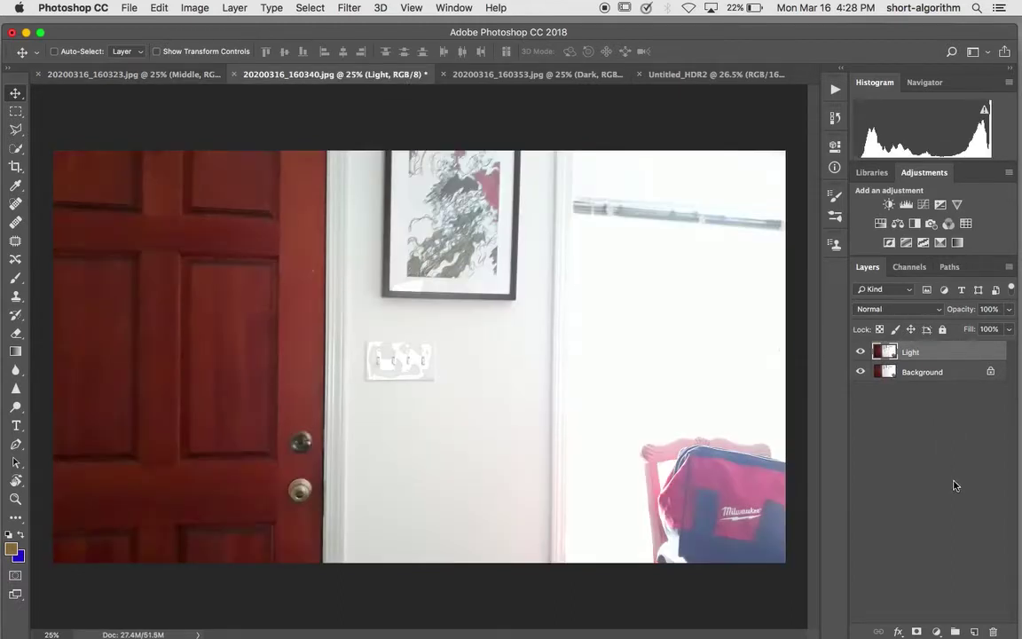
pyautogui.click(950, 371)
pyautogui.click(950, 353)
pyautogui.click(305, 9)
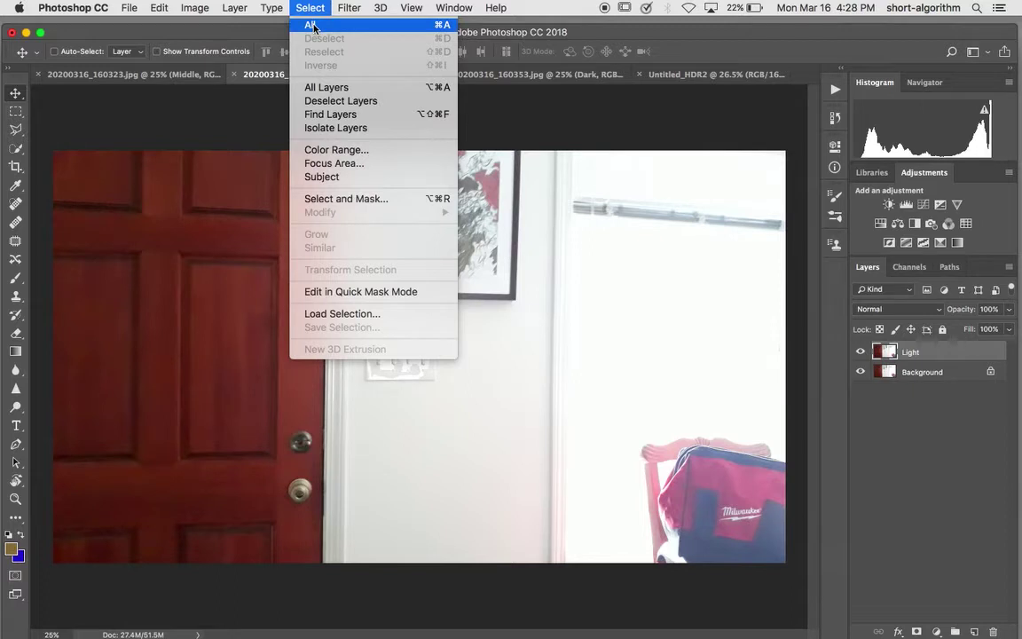
pyautogui.click(312, 26)
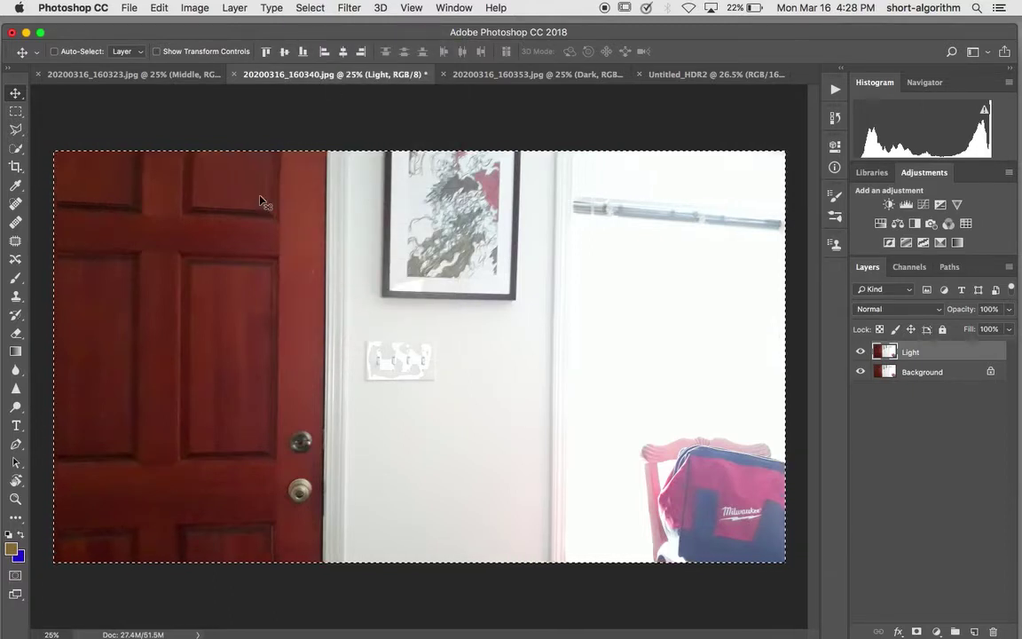
pyautogui.click(159, 8)
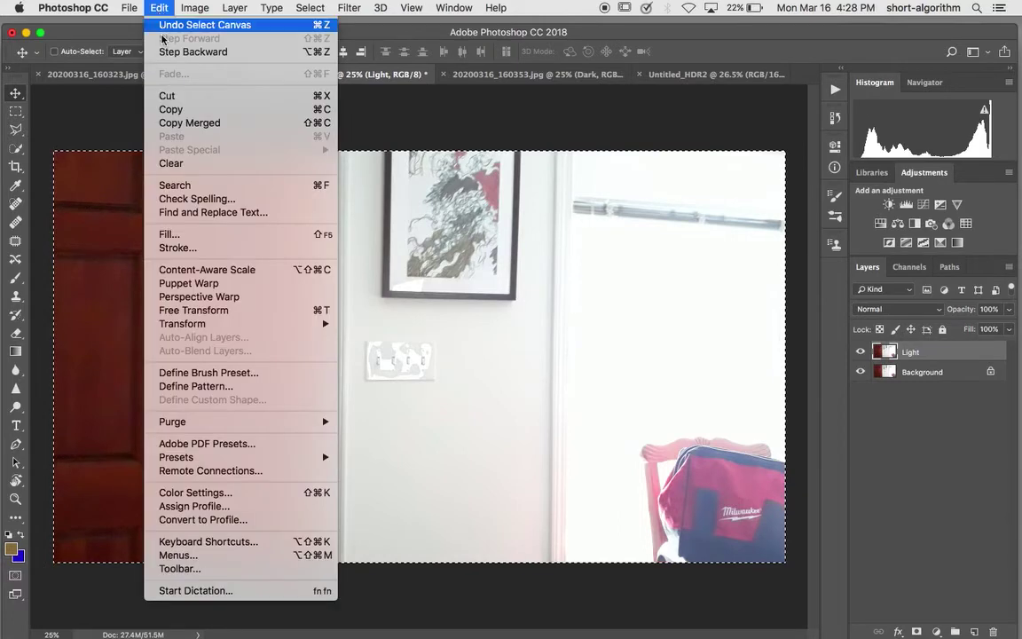
pyautogui.click(191, 109)
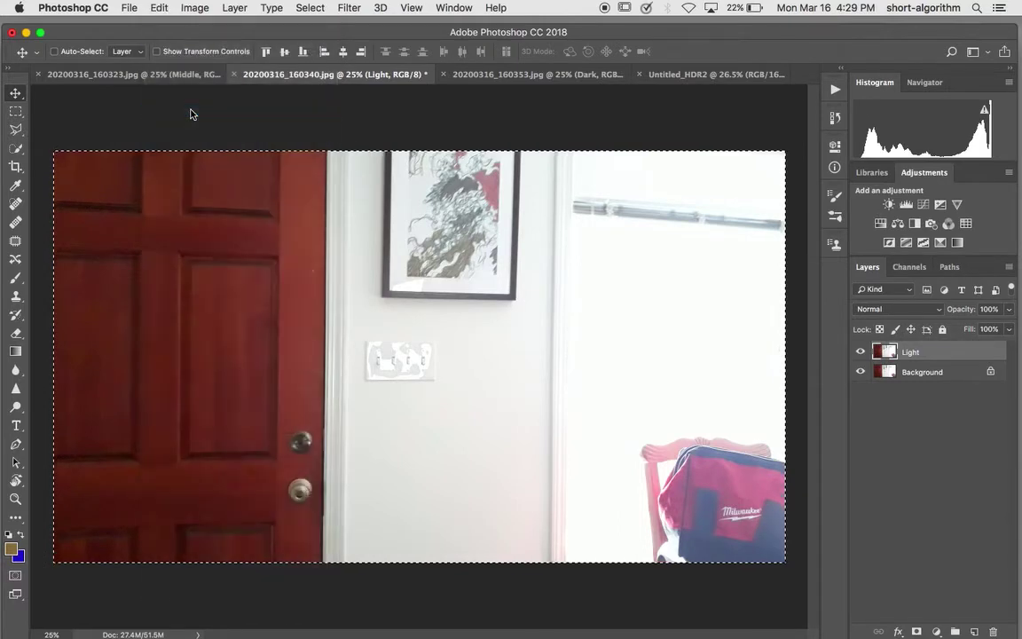
# Step: Paste the copied image into 20200316_160323.jpg as a new layer above Middle and name it Light
pyautogui.click(151, 77)
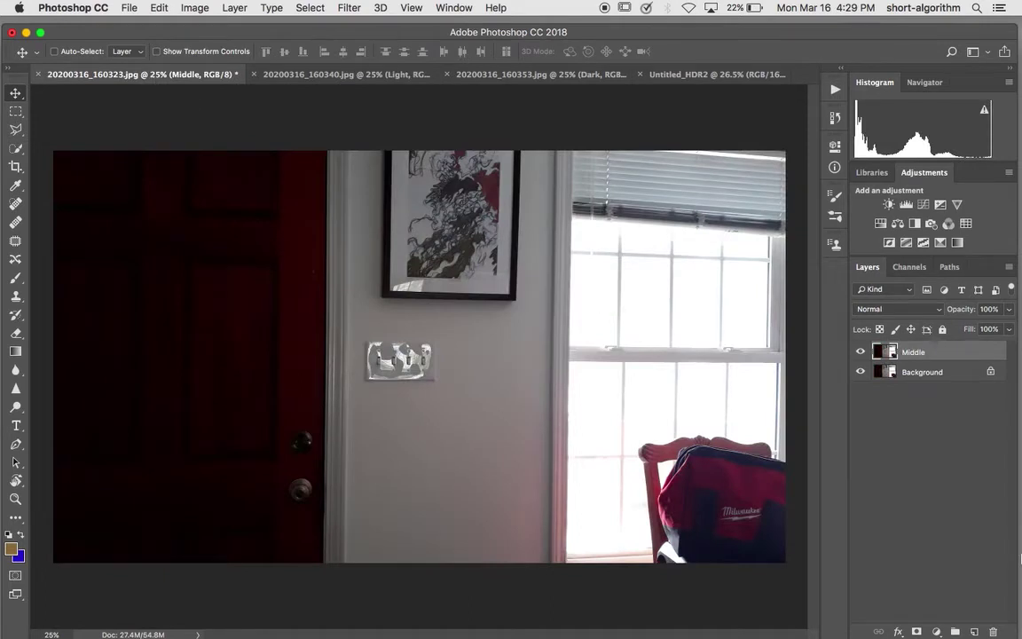
pyautogui.click(927, 467)
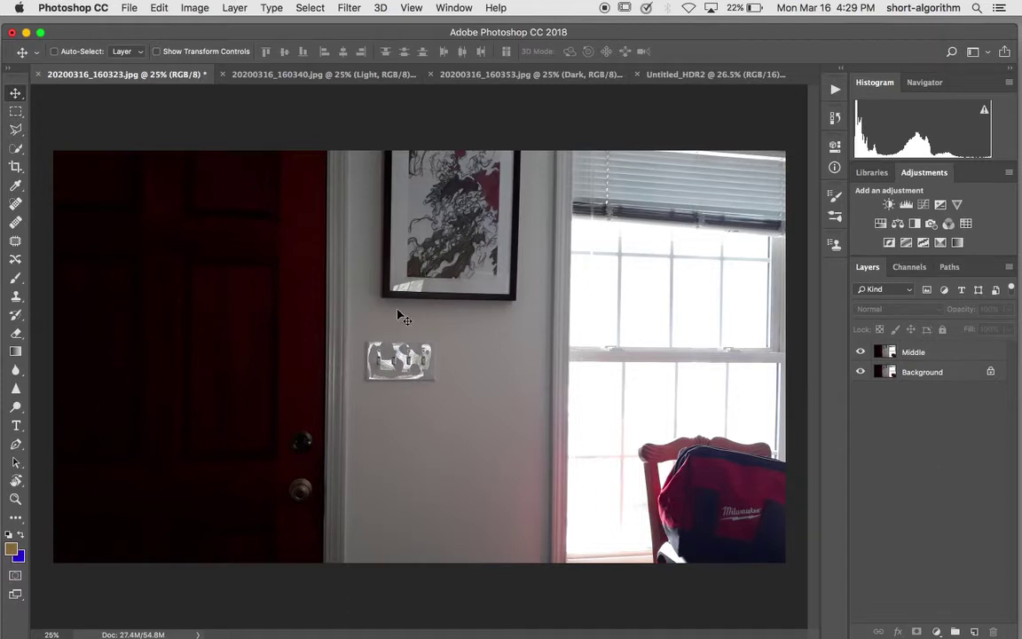
pyautogui.click(159, 8)
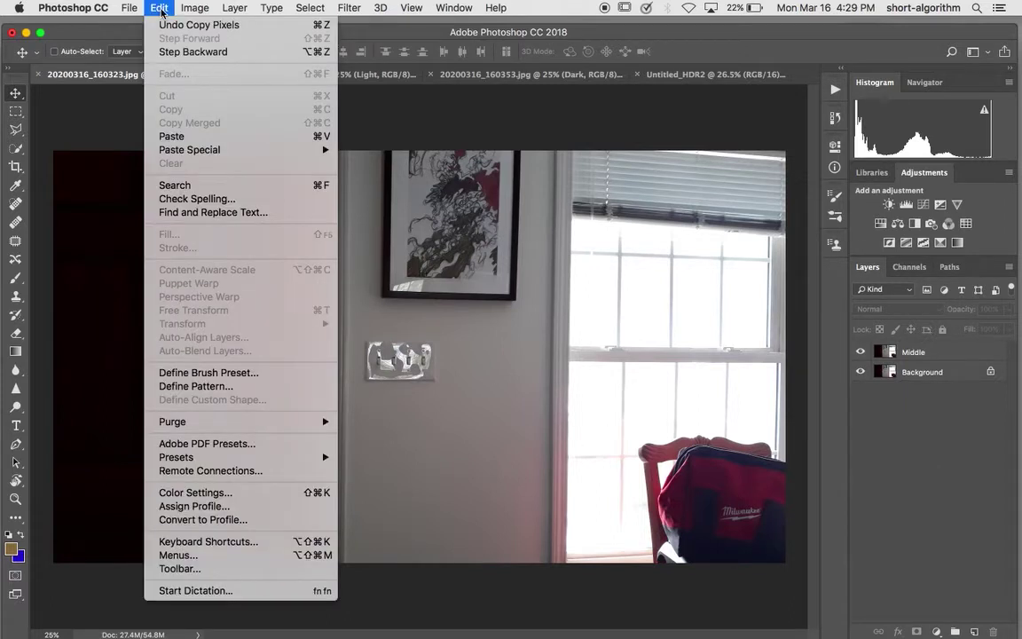
pyautogui.click(211, 135)
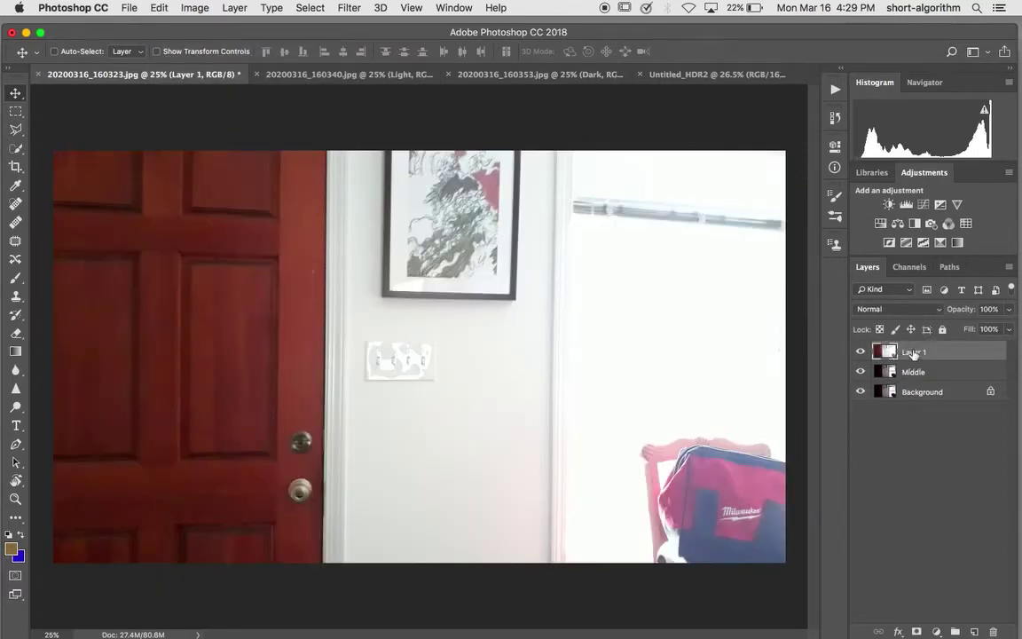
pyautogui.doubleClick(914, 352)
pyautogui.write('Light')
pyautogui.press('Return')
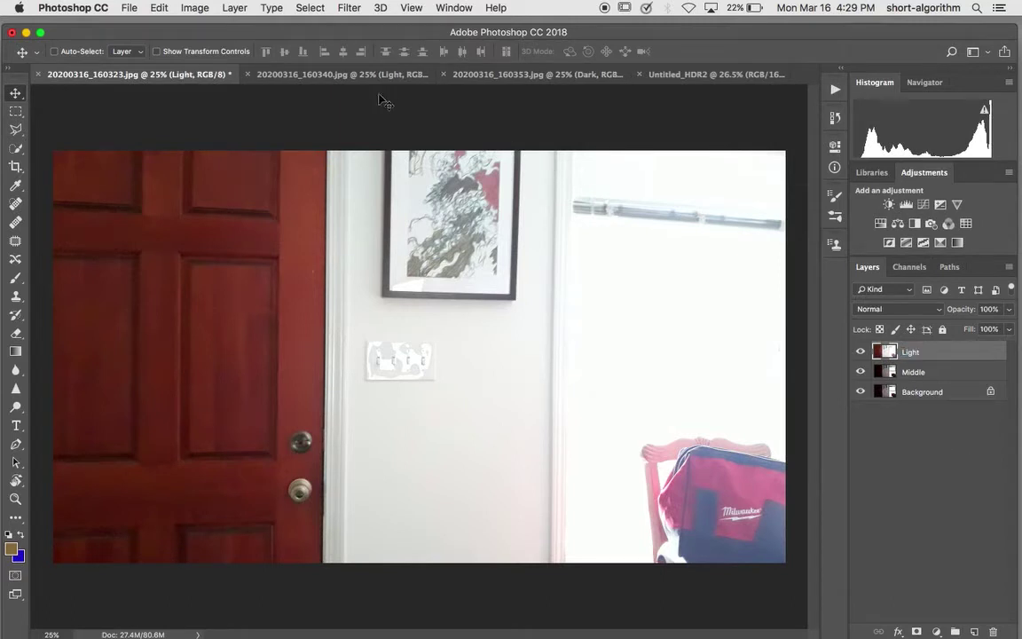
# Step: Select the whole canvas on the Dark layer of 20200316_160353.jpg and copy it
pyautogui.click(522, 78)
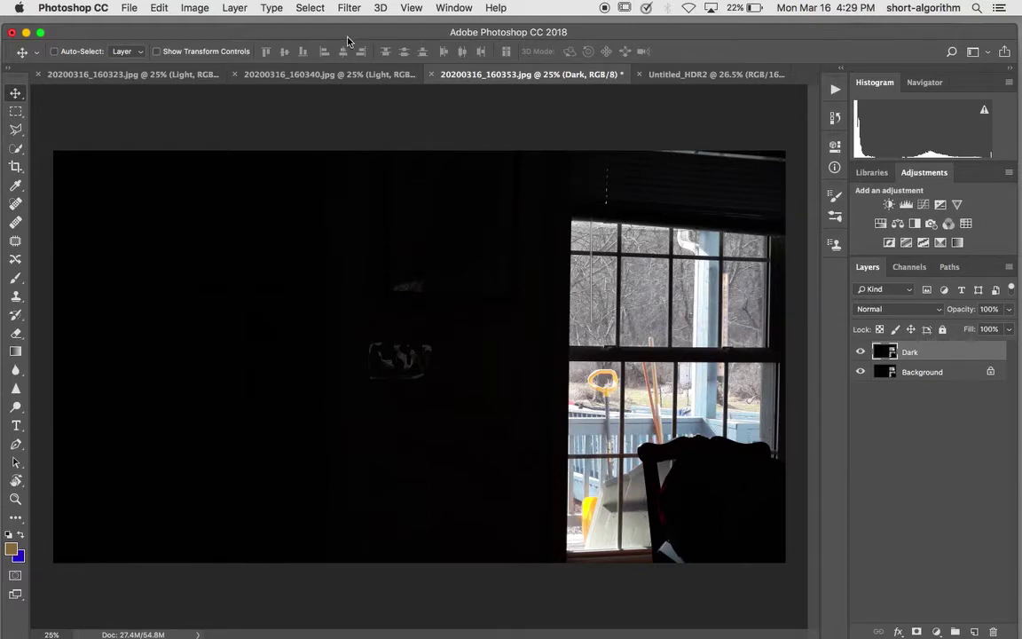
pyautogui.click(310, 8)
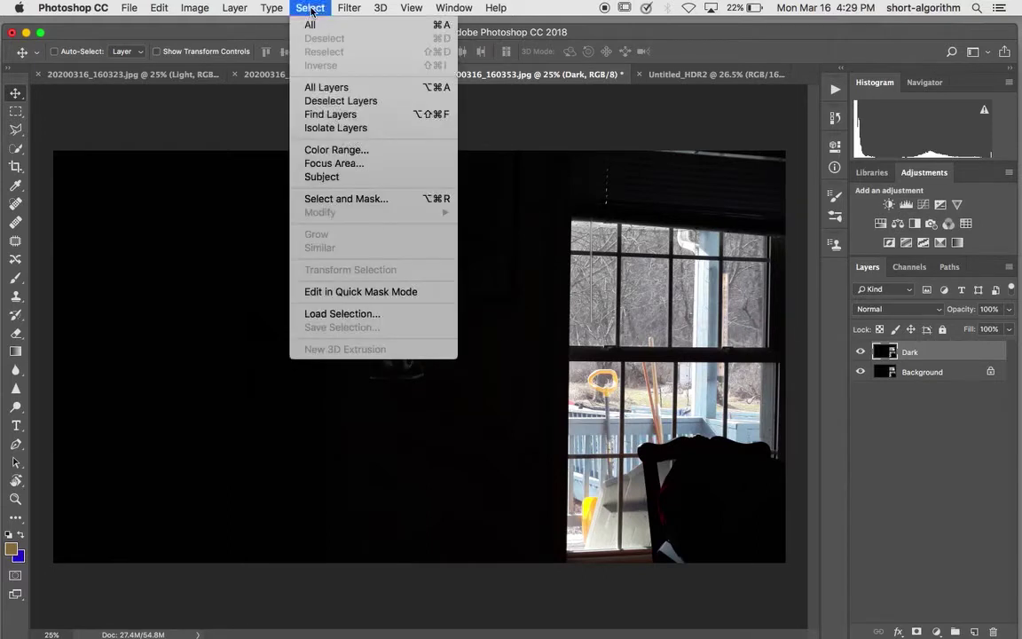
pyautogui.click(306, 27)
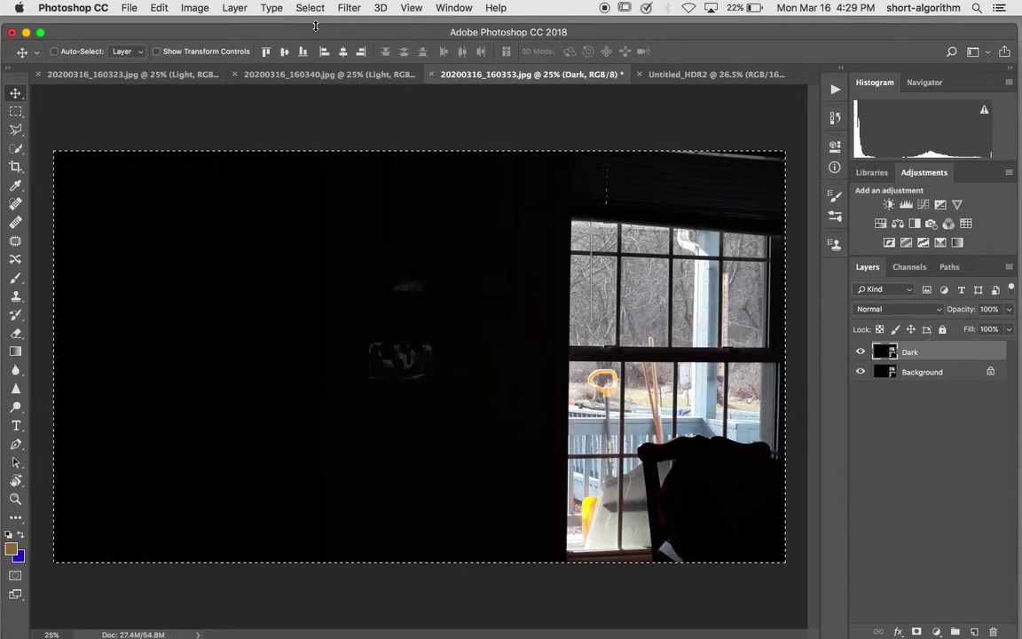
pyautogui.click(158, 8)
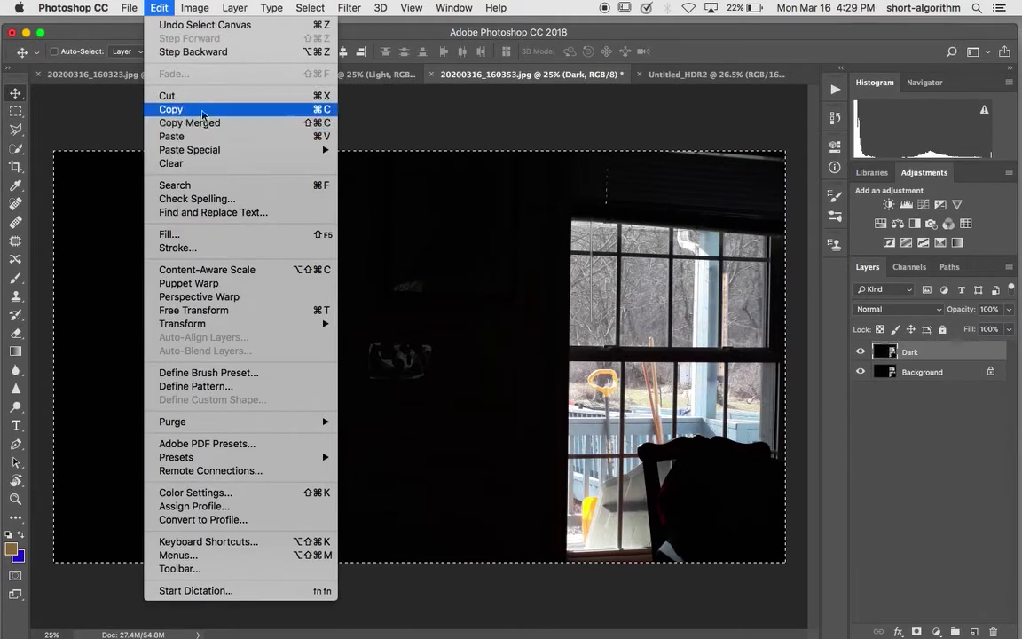
pyautogui.click(199, 110)
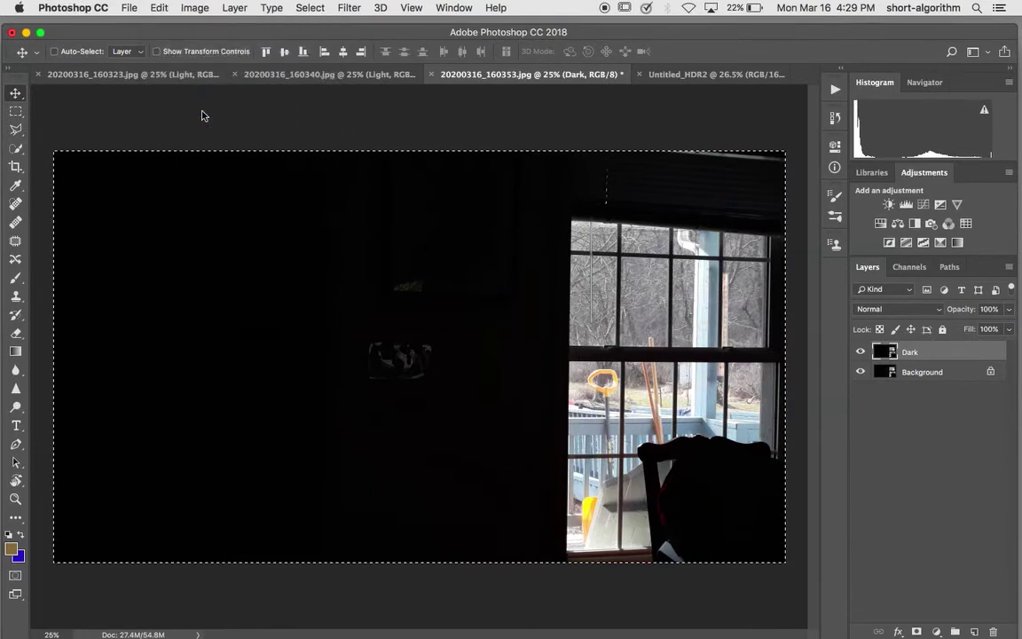
# Step: Paste the copied dark exposure into 20200316_160323.jpg above the Light layer and name the new layer Dark
pyautogui.click(148, 76)
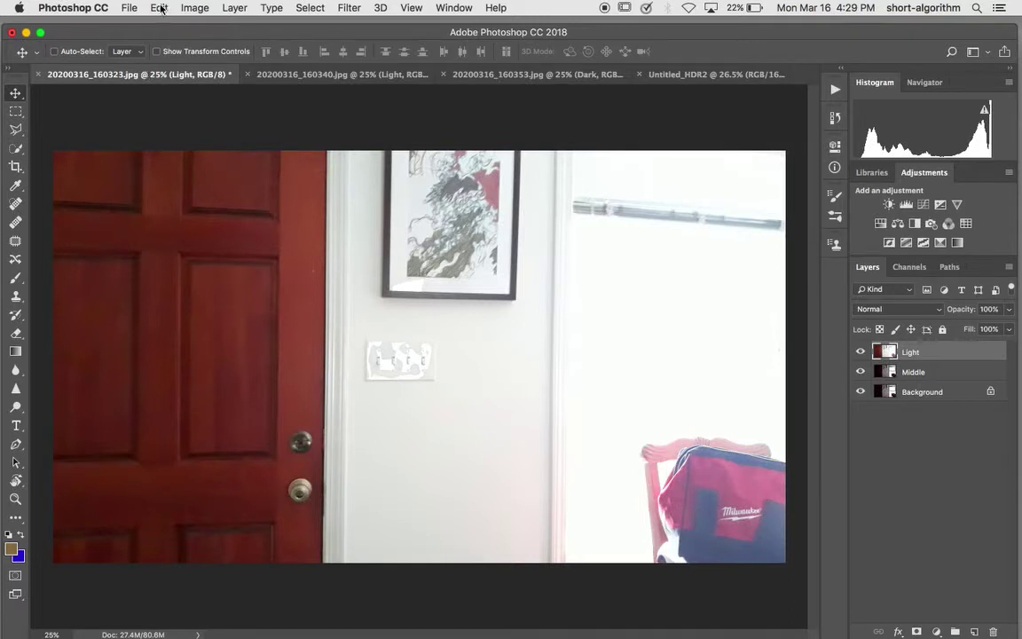
pyautogui.click(161, 8)
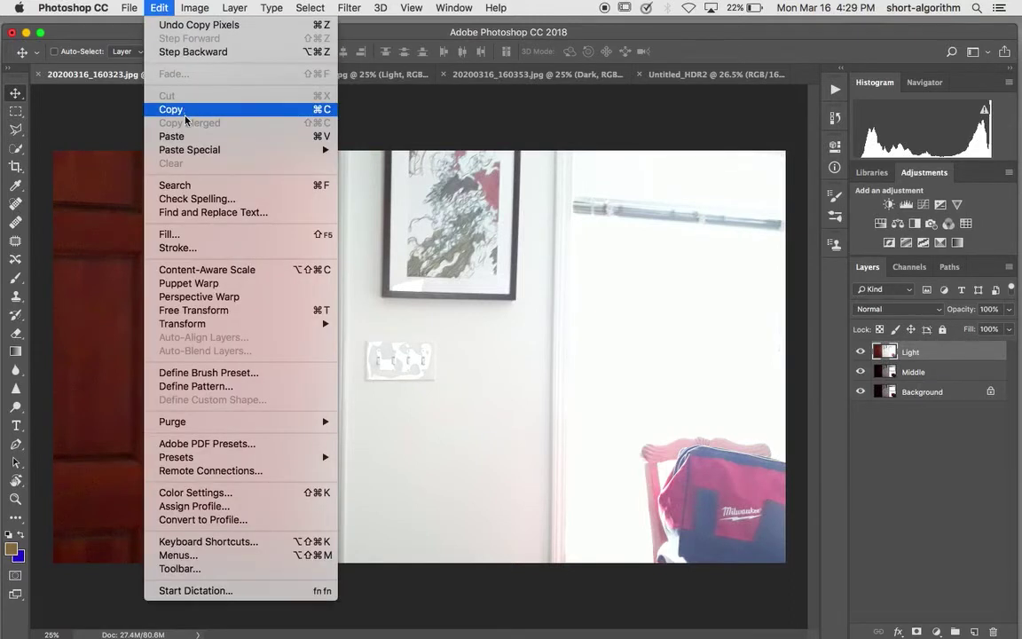
pyautogui.click(172, 137)
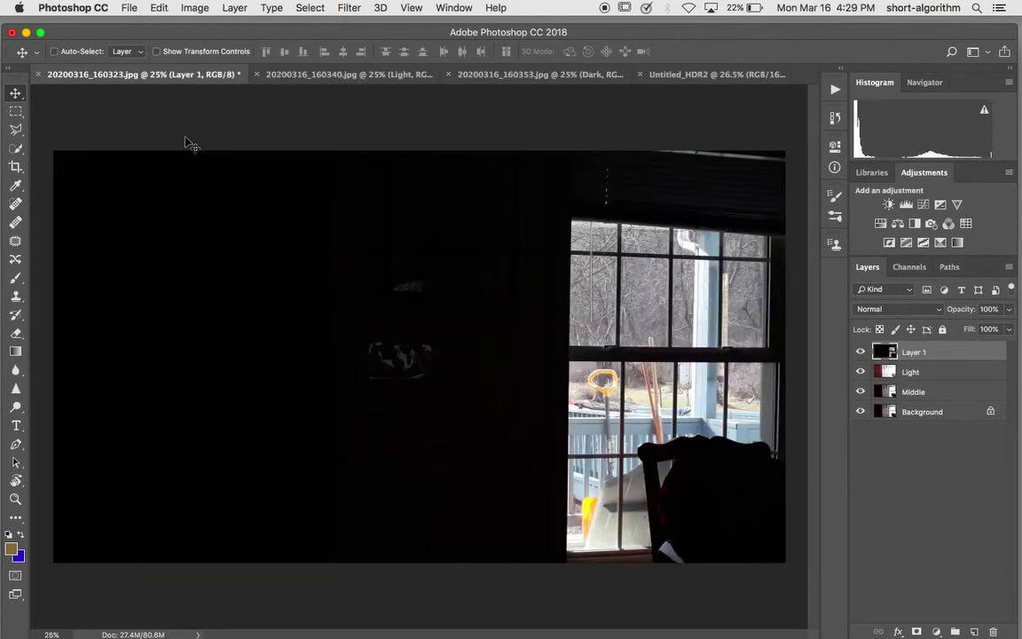
pyautogui.doubleClick(915, 352)
pyautogui.write('Dark')
pyautogui.press('Return')
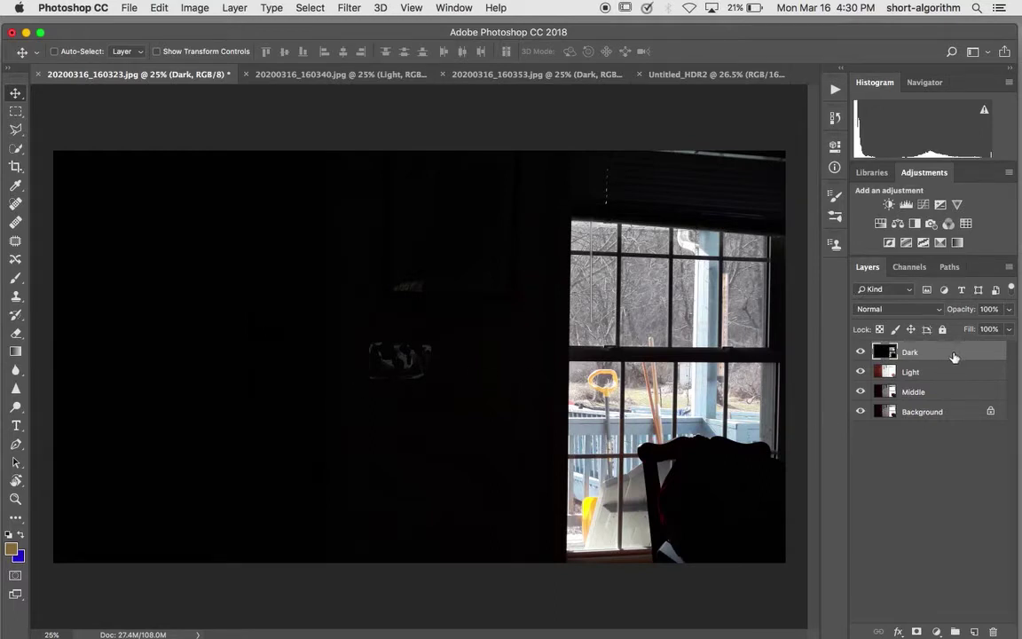
# Step: Add a white layer mask to each of the Dark, Light and Middle layers
pyautogui.moveTo(945, 358); pyautogui.dragTo(916, 630)
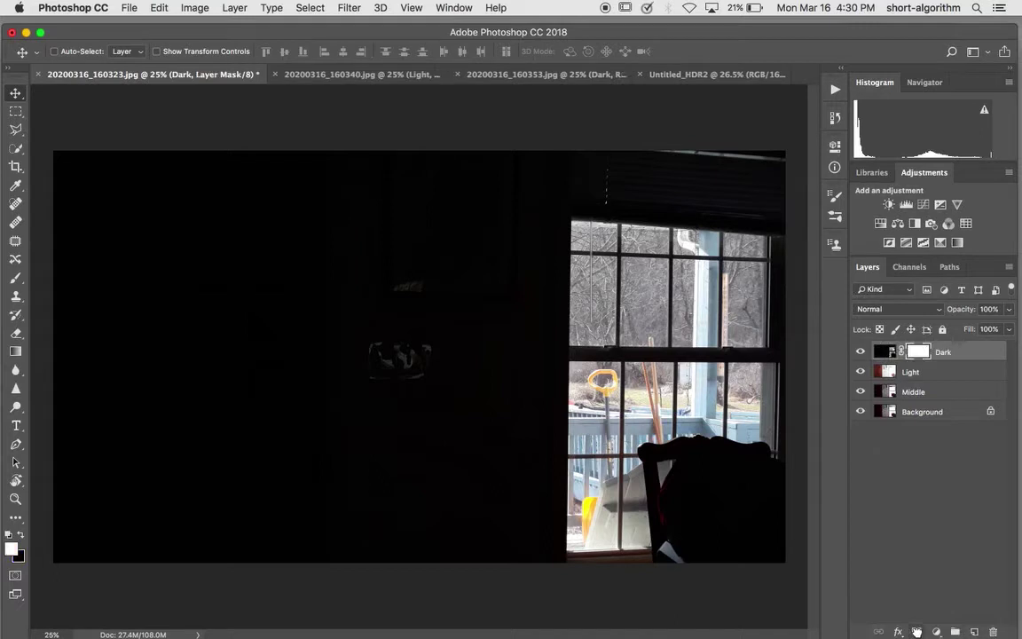
pyautogui.moveTo(941, 374); pyautogui.dragTo(917, 631)
pyautogui.click(952, 393)
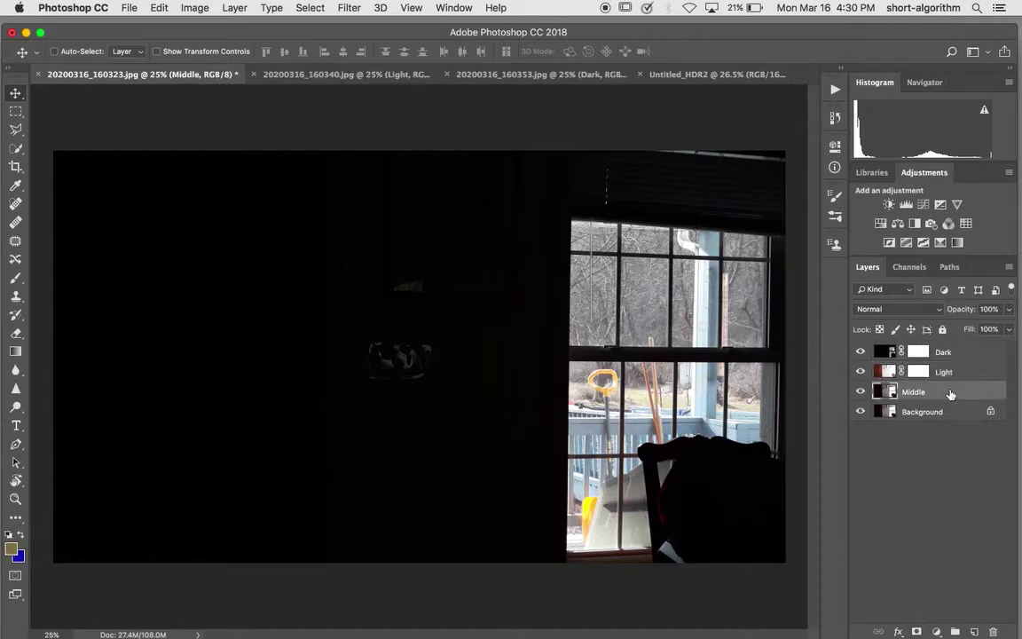
pyautogui.moveTo(941, 394); pyautogui.dragTo(918, 631)
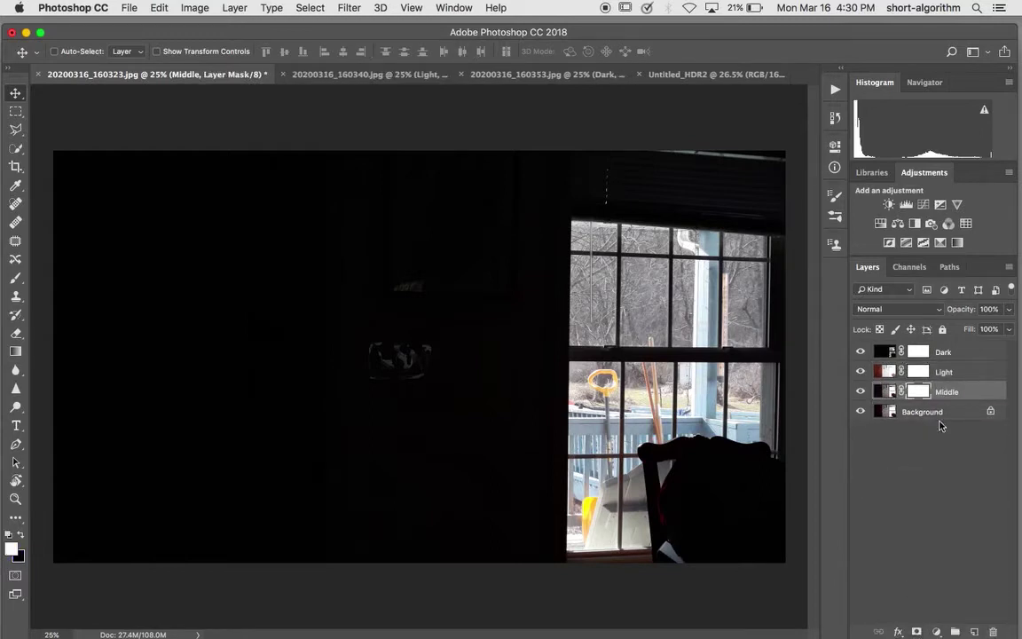
# Step: Make the Dark layer's mask, rather than its image, the active editing target
pyautogui.click(920, 353)
pyautogui.click(920, 374)
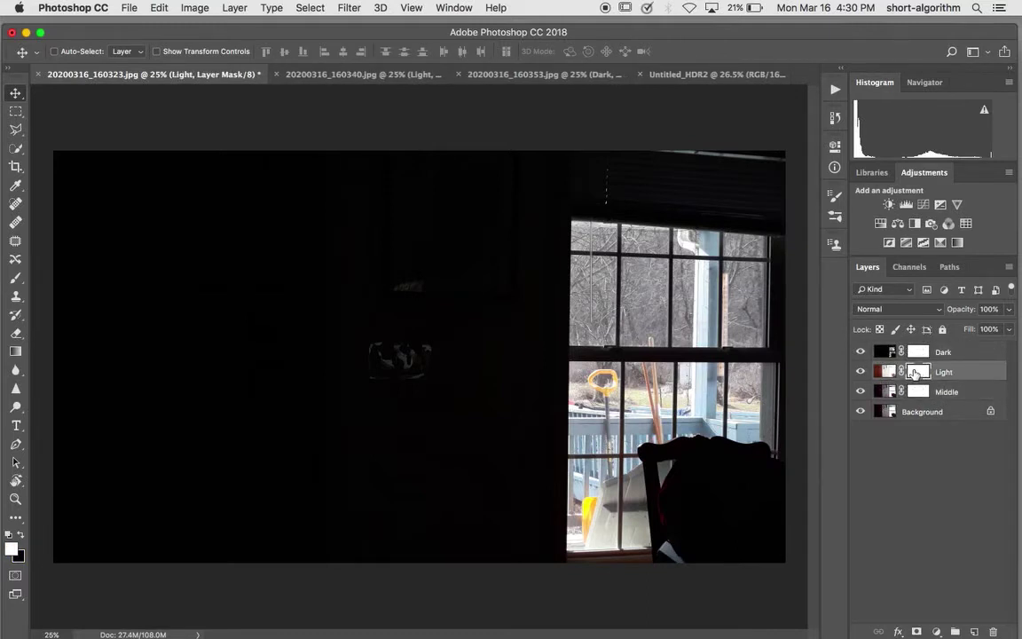
pyautogui.click(920, 352)
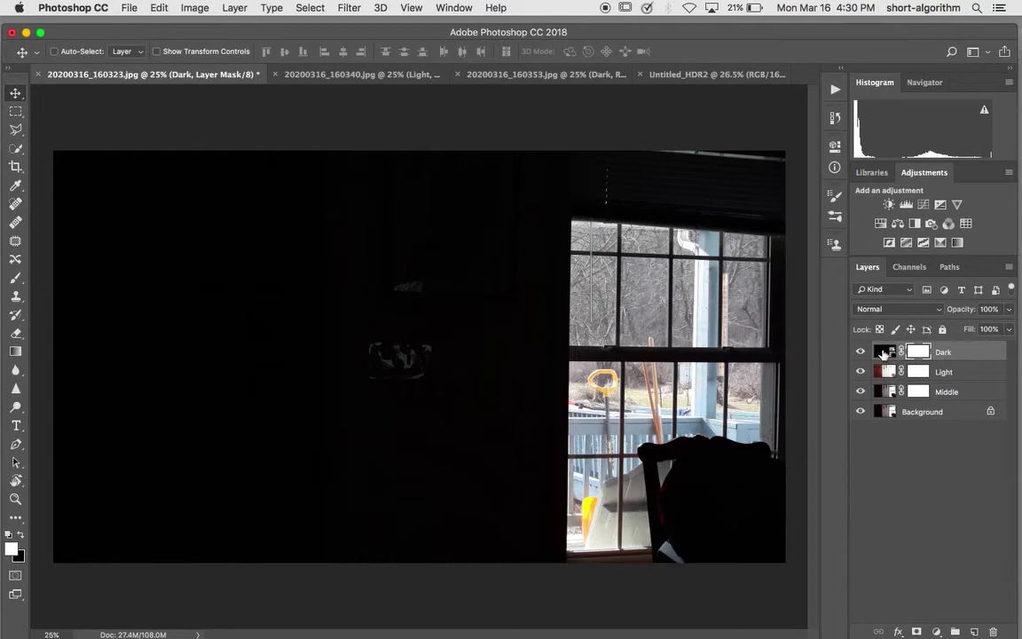
pyautogui.click(886, 352)
pyautogui.click(918, 352)
pyautogui.click(884, 352)
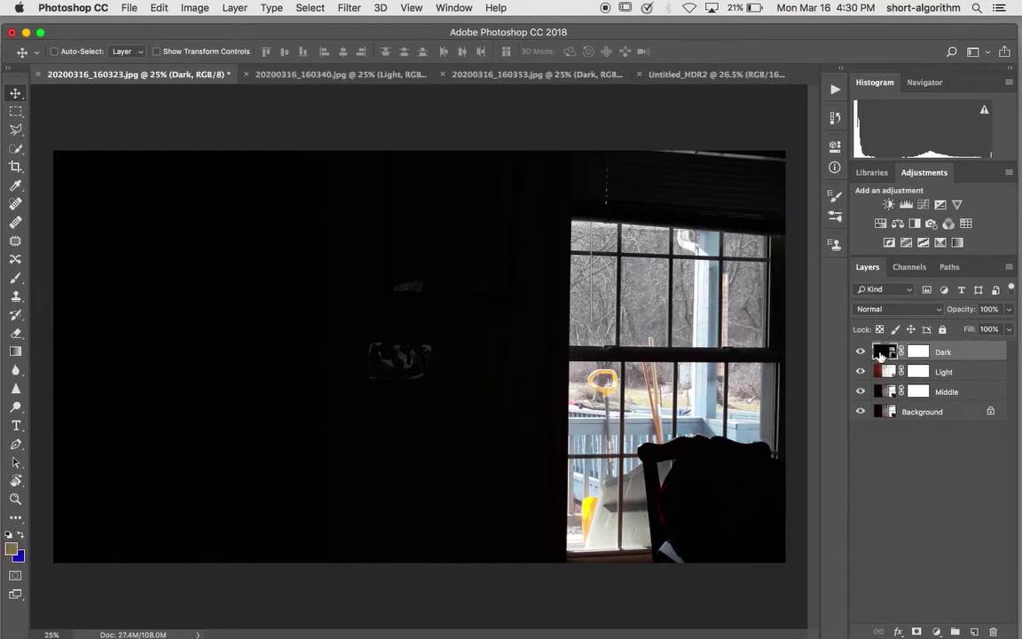
pyautogui.click(916, 352)
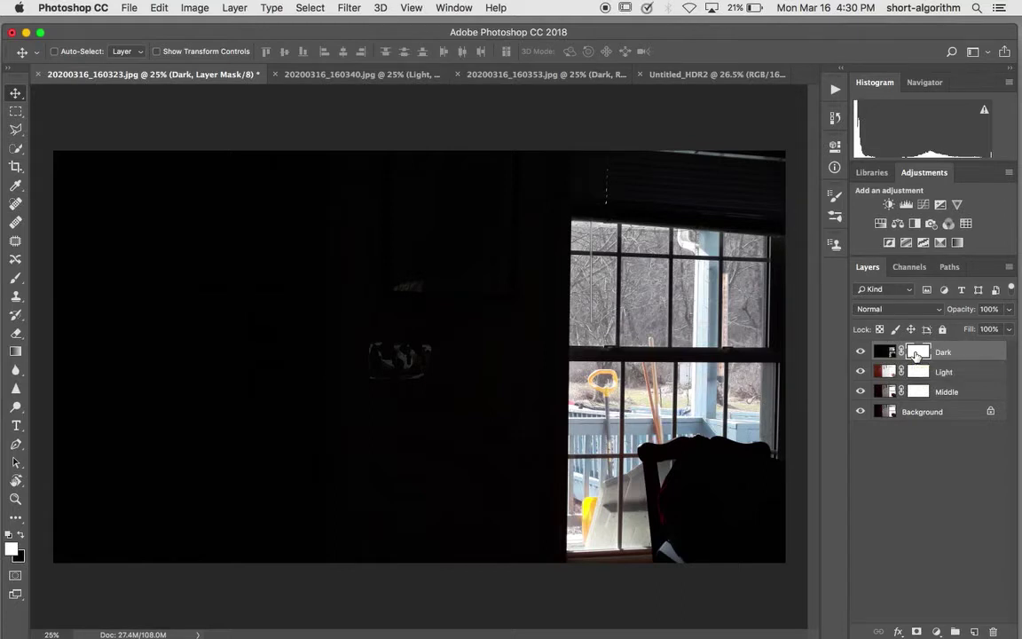
# Step: Activate the Brush tool and confirm white (ffffff) as the foreground color and black (000000) as the background color
pyautogui.click(16, 280)
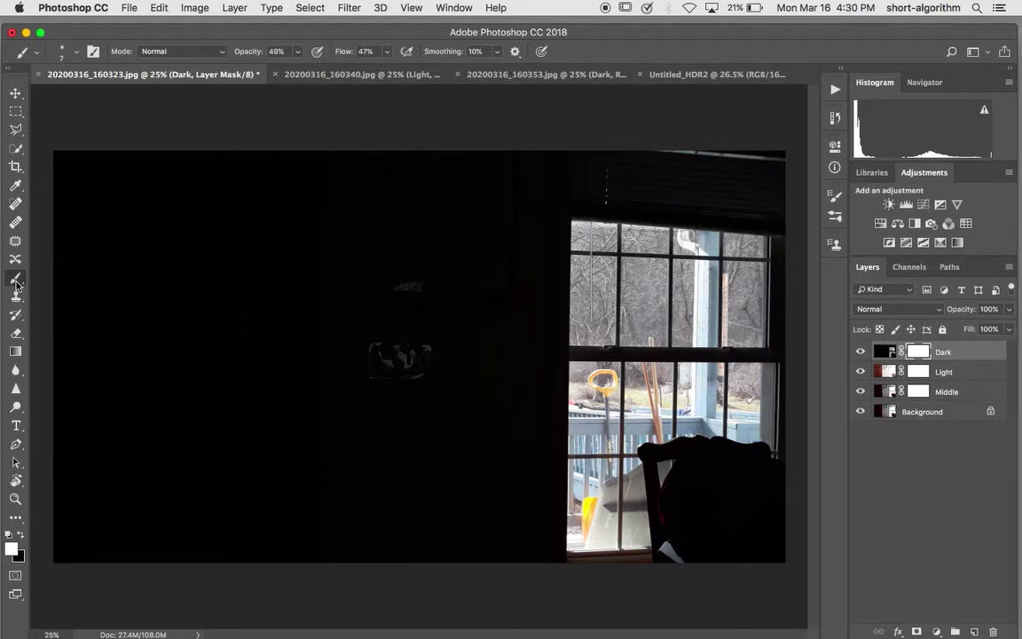
pyautogui.click(12, 549)
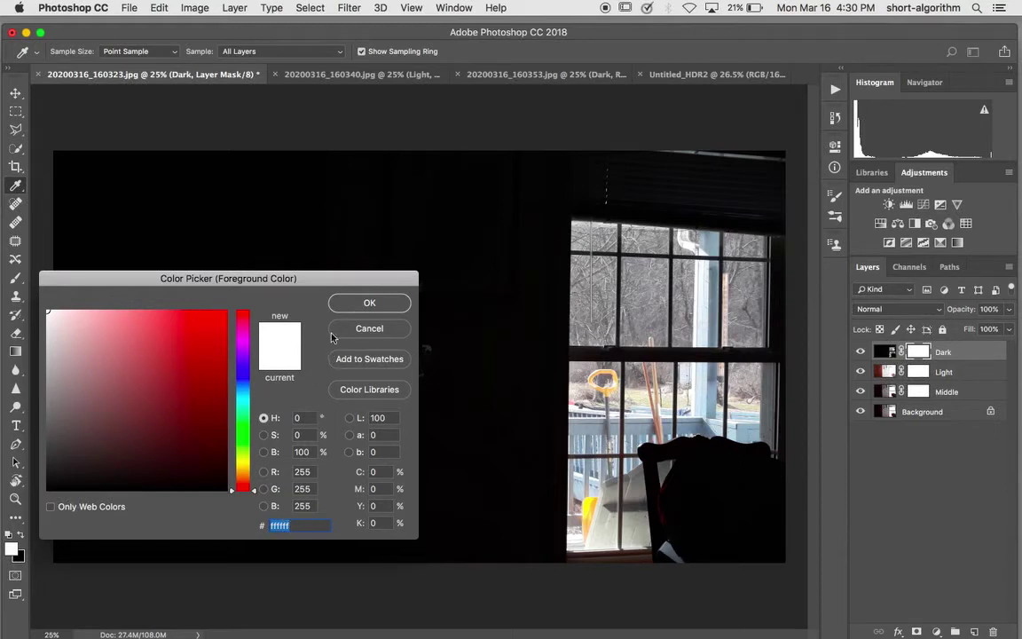
pyautogui.click(367, 303)
pyautogui.press('b')
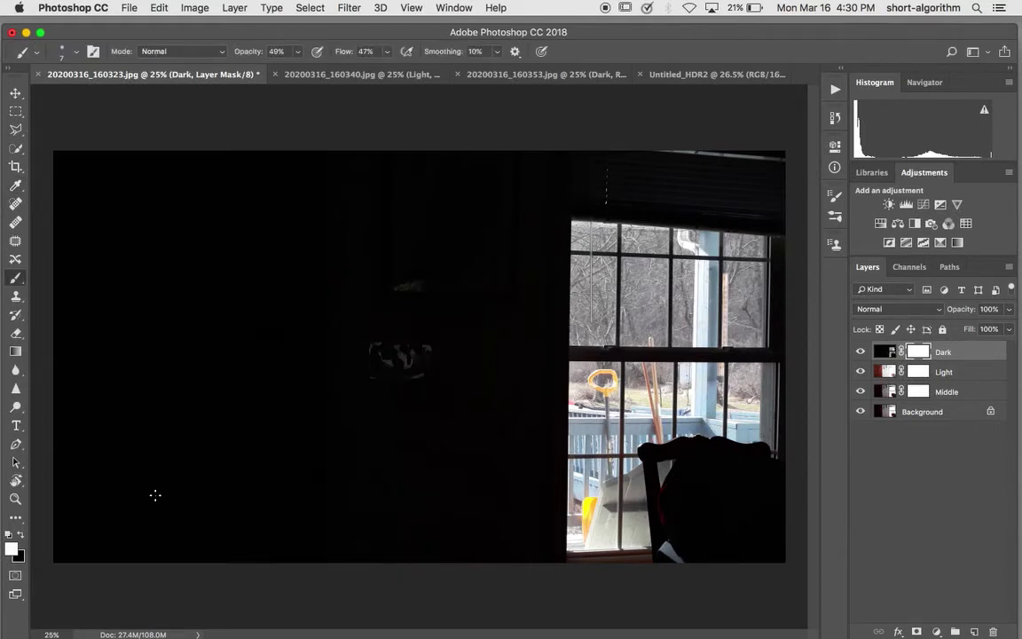
pyautogui.click(20, 559)
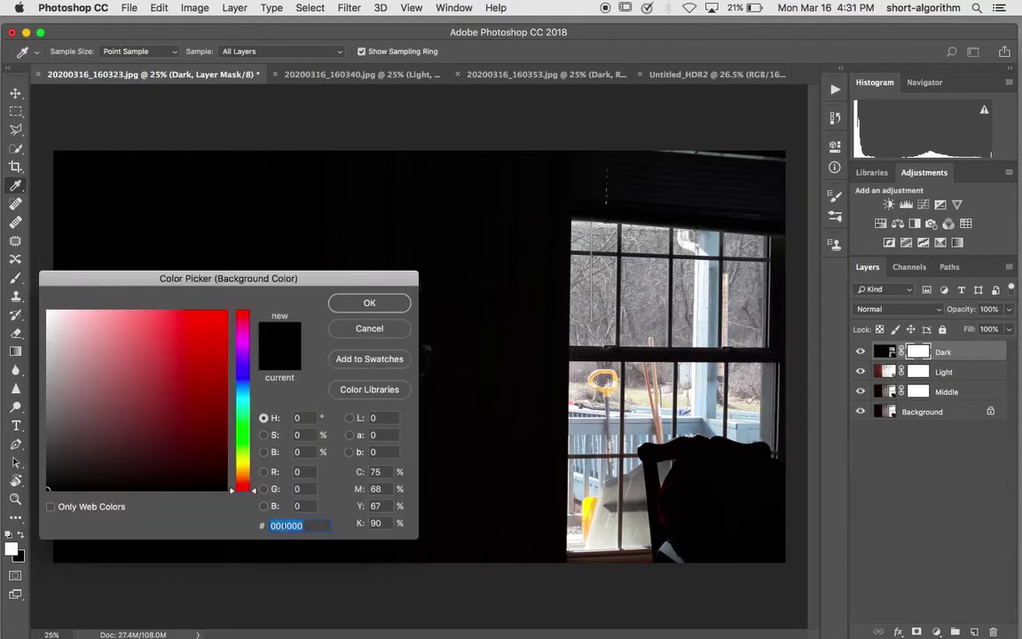
pyautogui.click(367, 304)
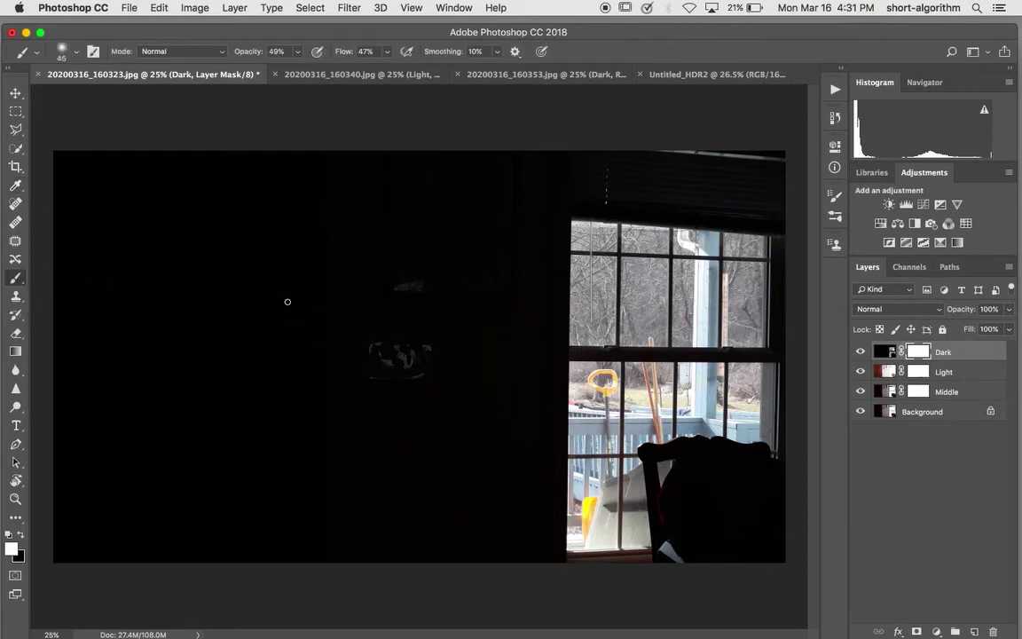
# Step: Set the brush to a size of 600 px and a hardness of 100%
pyautogui.press(']')
pyautogui.press(']')
pyautogui.press(']')
pyautogui.press(']')
pyautogui.press(']')
pyautogui.press(']')
pyautogui.press(']')
pyautogui.press(']')
pyautogui.press(']')
pyautogui.press(']')
pyautogui.press(']')
pyautogui.press(']')
pyautogui.press(']')
pyautogui.press(']')
pyautogui.press(']')
pyautogui.press(']')
pyautogui.press(']')
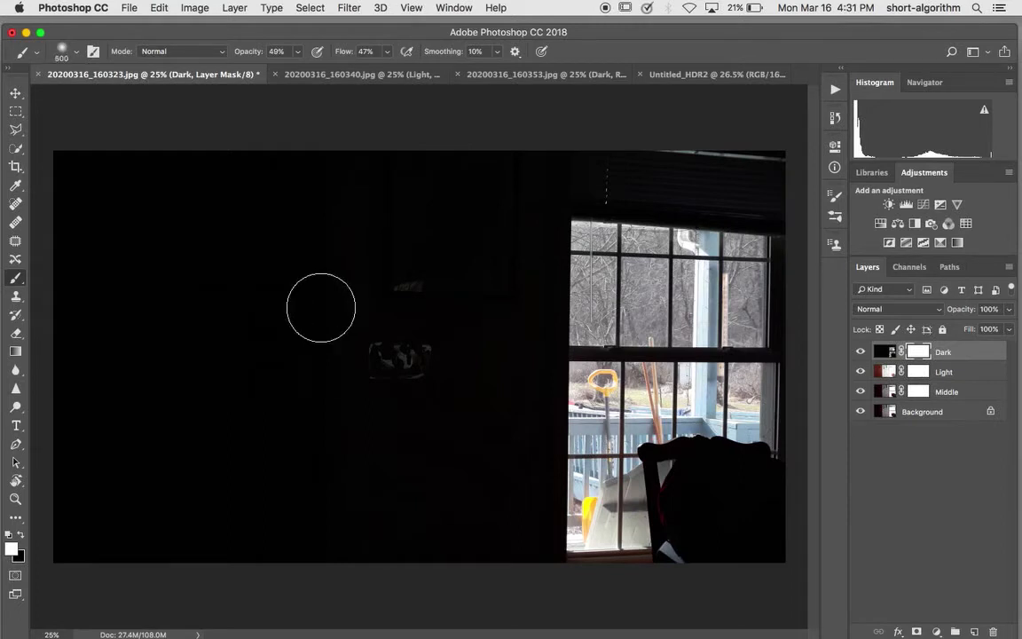
pyautogui.press(']')
pyautogui.press(']')
pyautogui.press('[')
pyautogui.press('[')
pyautogui.press('[')
pyautogui.press('[')
pyautogui.press('[')
pyautogui.press(']')
pyautogui.press(']')
pyautogui.press(']')
pyautogui.press(']')
pyautogui.press(']')
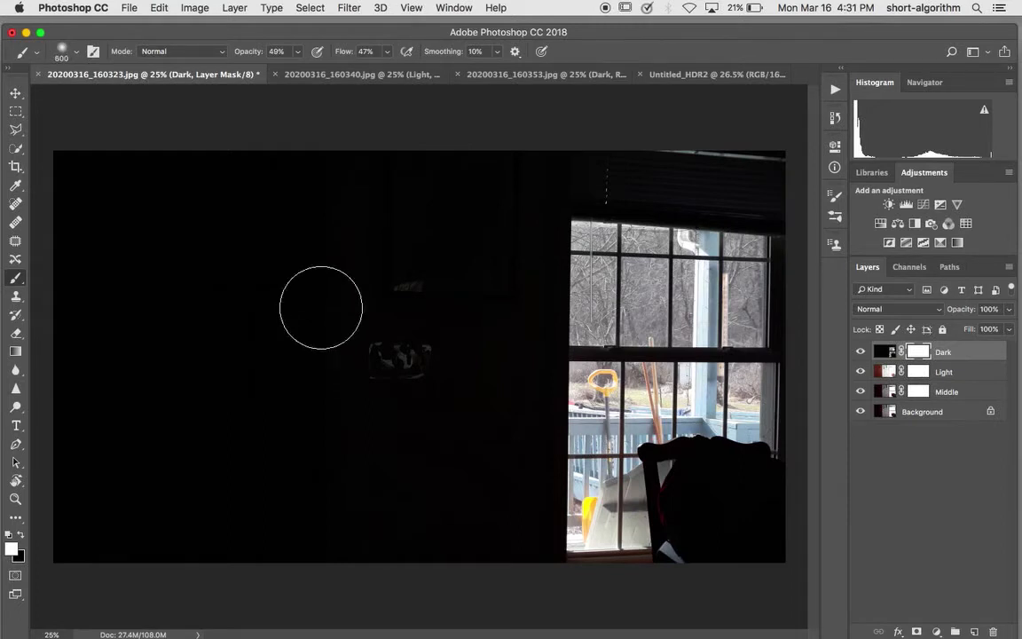
pyautogui.press(']')
pyautogui.press(']')
pyautogui.press(']')
pyautogui.press(']')
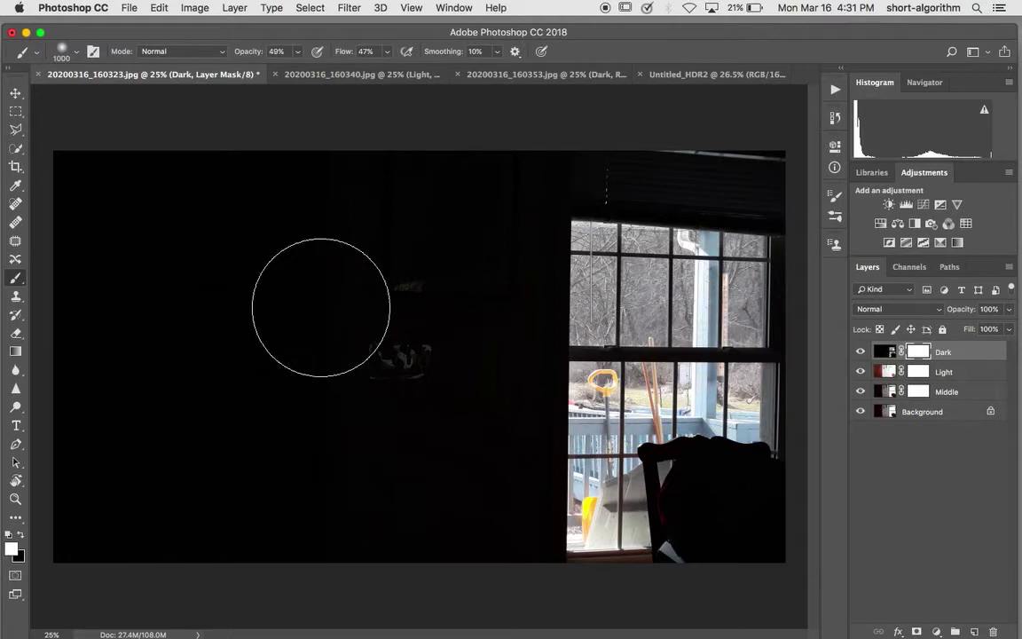
pyautogui.press(']')
pyautogui.press('[')
pyautogui.press('[')
pyautogui.press('[')
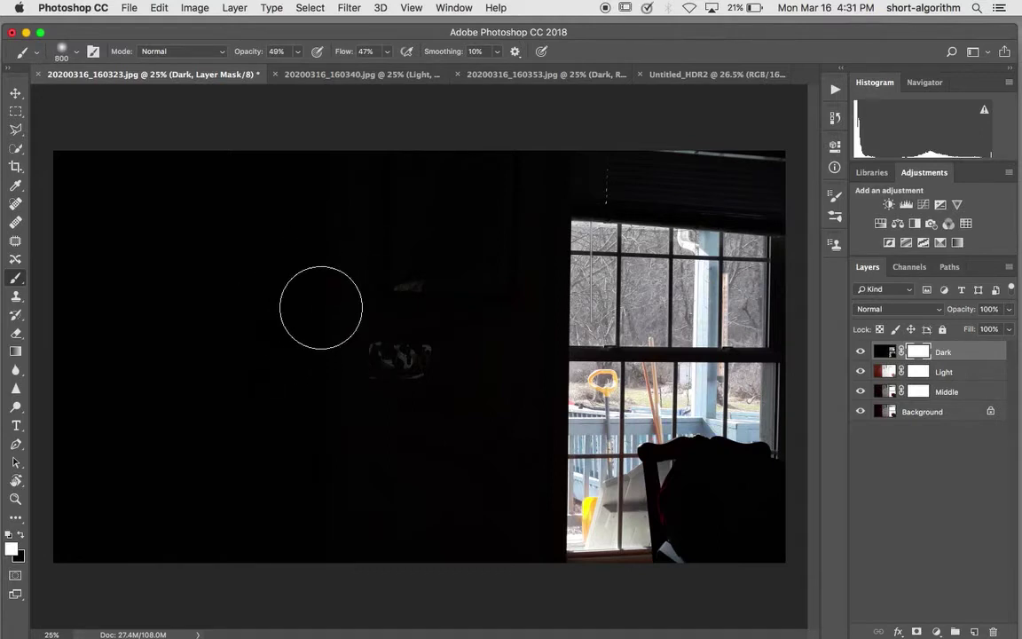
pyautogui.press('[')
pyautogui.press('[')
pyautogui.rightClick(321, 307)
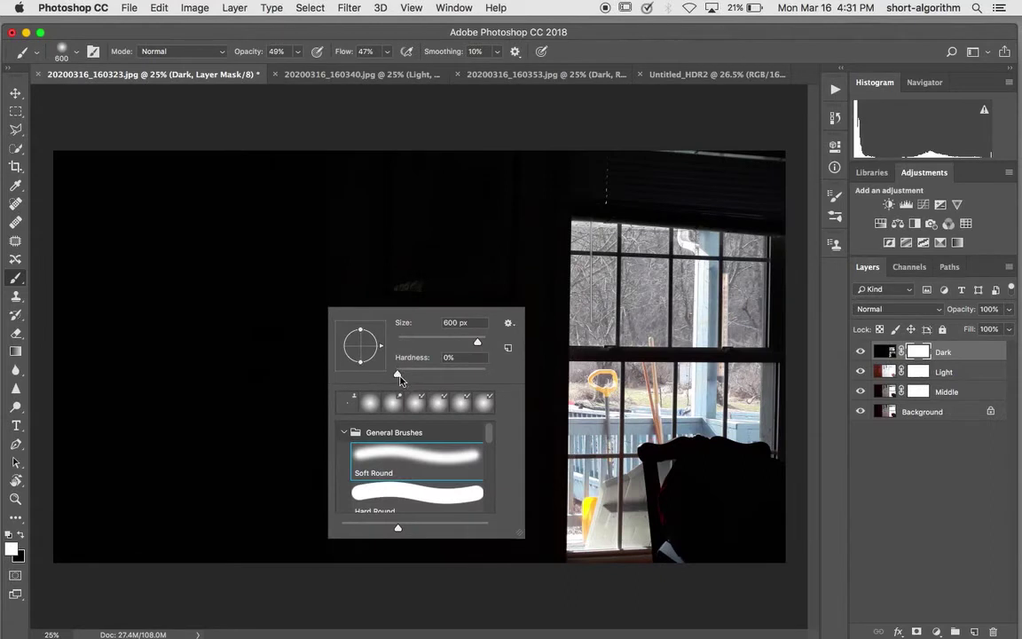
pyautogui.moveTo(404, 377); pyautogui.dragTo(499, 377)
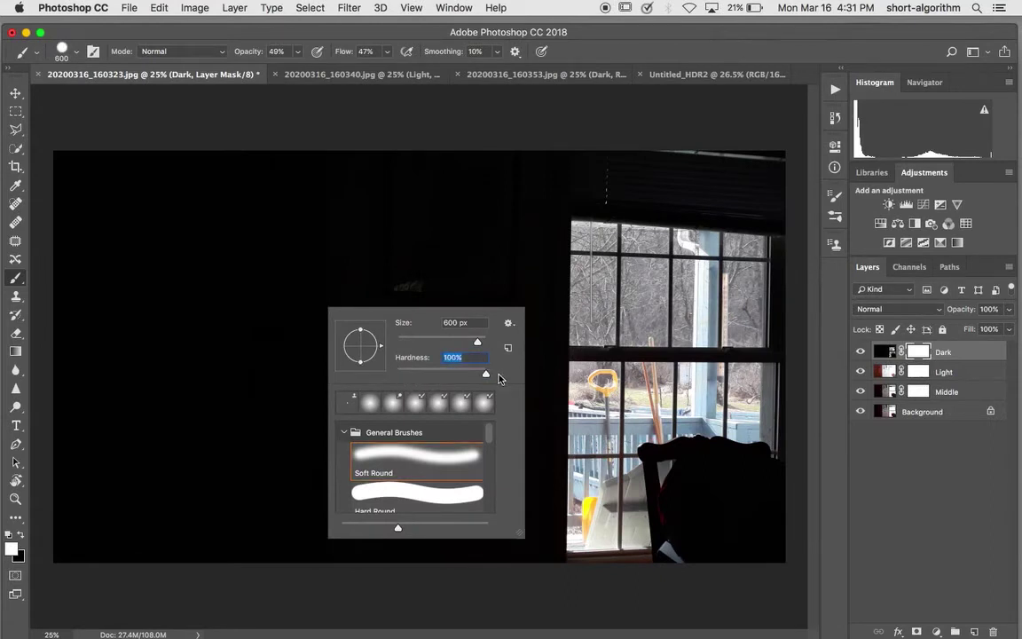
pyautogui.press('Return')
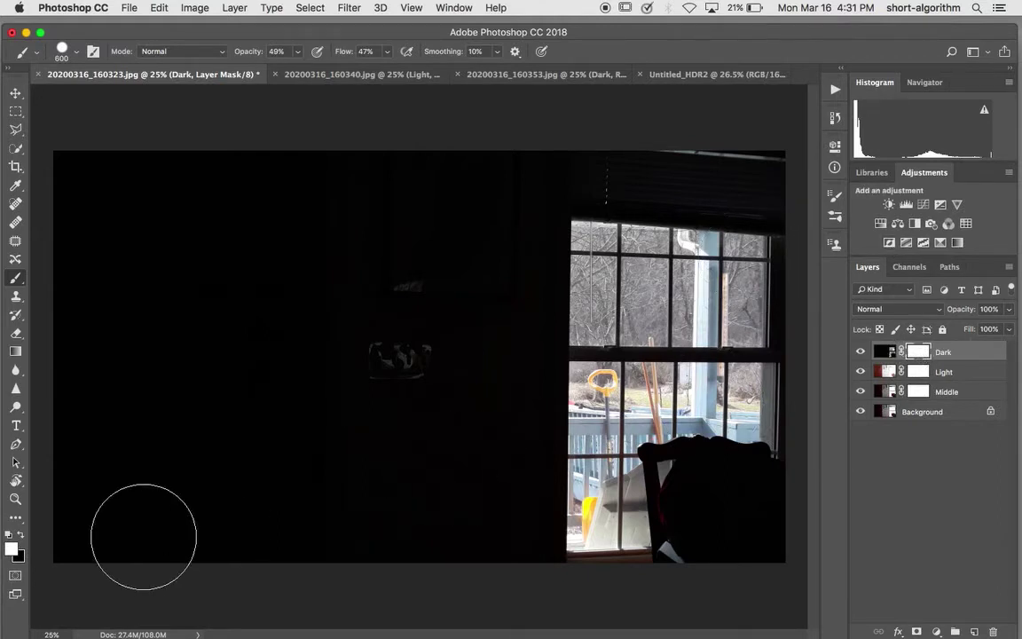
# Step: Paint black at 49% opacity on the Dark layer's mask over the door, picture and wall, leaving the window unpainted
pyautogui.click(21, 534)
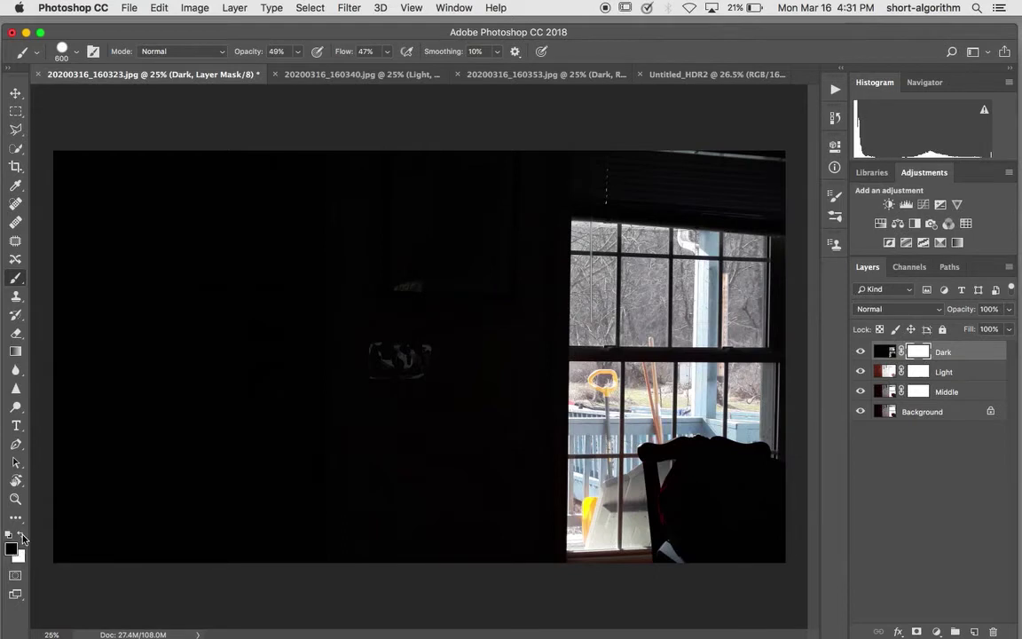
pyautogui.click(382, 353)
pyautogui.moveTo(382, 352)
pyautogui.mouseDown()
pyautogui.moveTo(426, 196)
pyautogui.moveTo(433, 290)
pyautogui.moveTo(496, 155)
pyautogui.moveTo(511, 246)
pyautogui.moveTo(514, 507)
pyautogui.moveTo(453, 146)
pyautogui.moveTo(452, 550)
pyautogui.moveTo(411, 492)
pyautogui.moveTo(310, 204)
pyautogui.moveTo(256, 155)
pyautogui.moveTo(230, 511)
pyautogui.moveTo(137, 240)
pyautogui.moveTo(68, 392)
pyautogui.moveTo(35, 151)
pyautogui.moveTo(123, 573)
pyautogui.mouseUp()
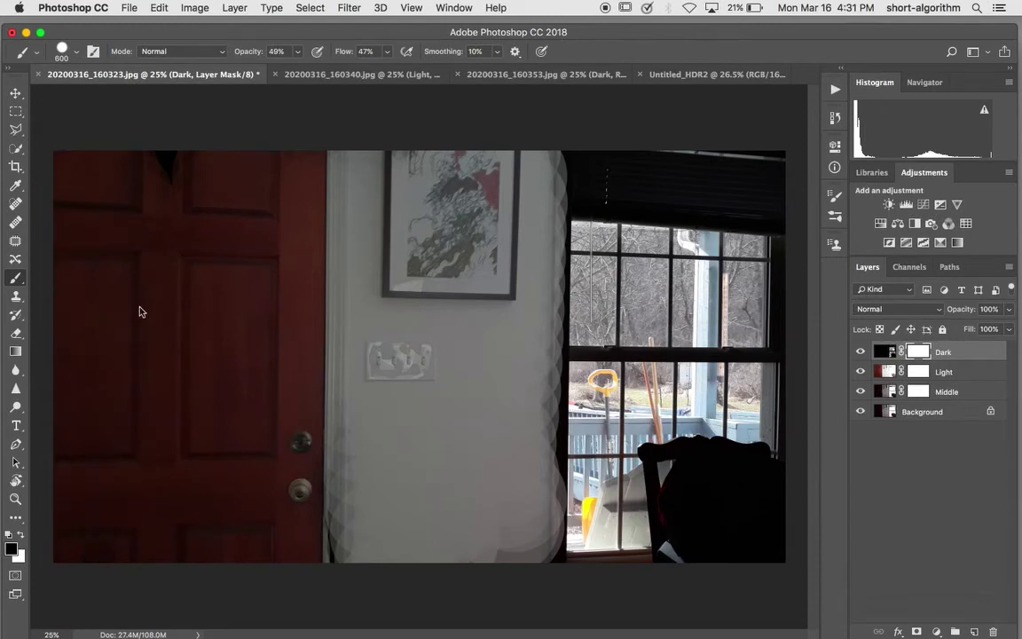
# Step: Raise the brush opacity and flow to 100% and paint black on the Dark layer's mask over the door, wall, blinds and window trim
pyautogui.moveTo(133, 156)
pyautogui.mouseDown()
pyautogui.moveTo(329, 163)
pyautogui.moveTo(98, 201)
pyautogui.moveTo(68, 252)
pyautogui.mouseUp()
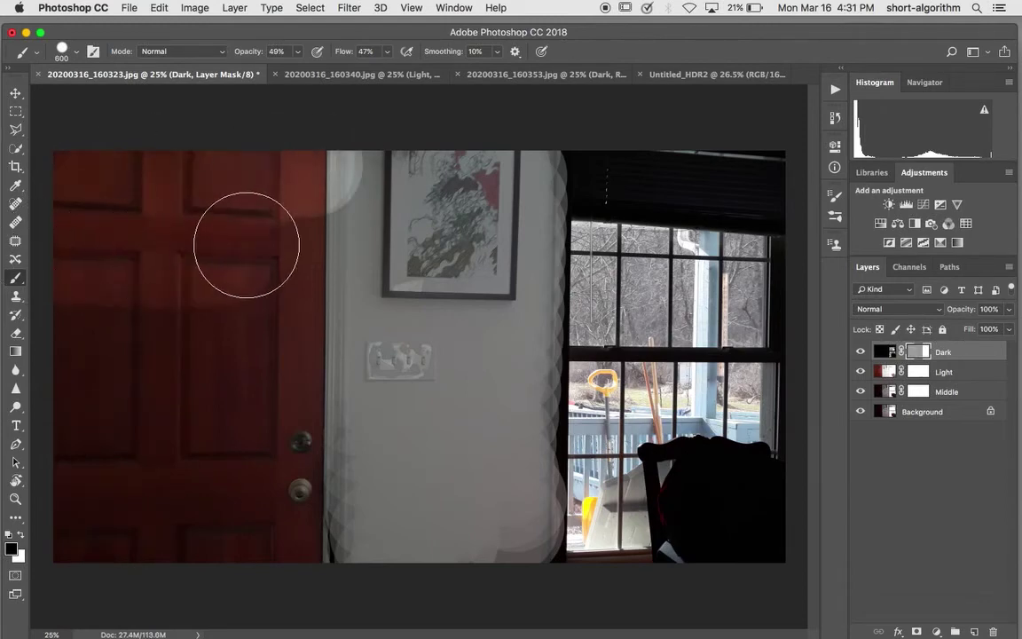
pyautogui.moveTo(313, 347)
pyautogui.mouseDown()
pyautogui.moveTo(266, 257)
pyautogui.moveTo(326, 310)
pyautogui.mouseUp()
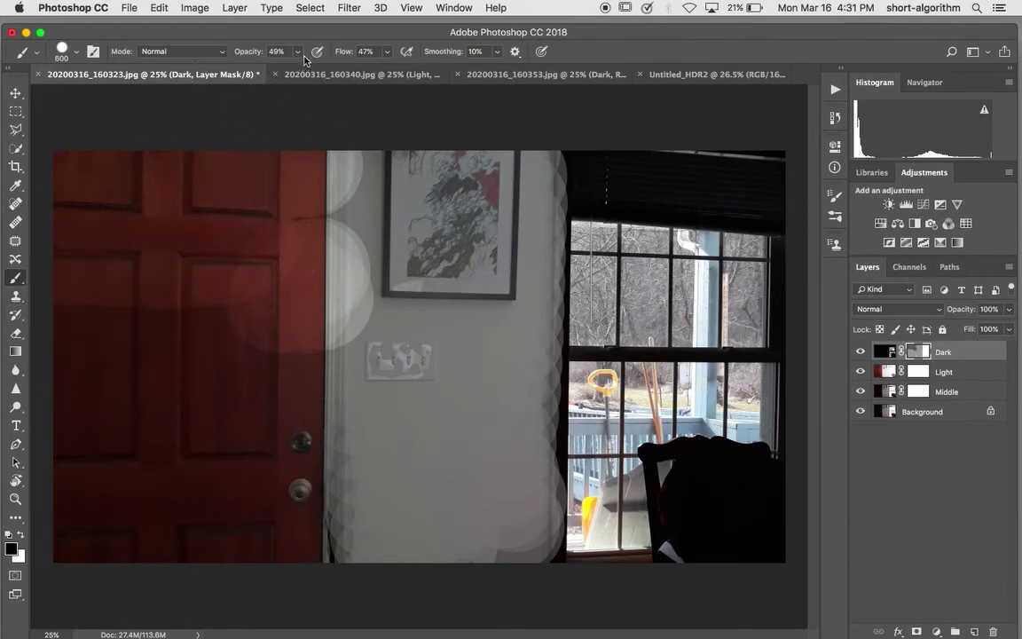
pyautogui.moveTo(298, 64); pyautogui.dragTo(443, 69)
pyautogui.moveTo(468, 204)
pyautogui.mouseDown()
pyautogui.moveTo(502, 178)
pyautogui.moveTo(479, 213)
pyautogui.moveTo(520, 433)
pyautogui.moveTo(464, 297)
pyautogui.moveTo(365, 470)
pyautogui.moveTo(400, 376)
pyautogui.moveTo(359, 159)
pyautogui.moveTo(355, 352)
pyautogui.moveTo(296, 251)
pyautogui.moveTo(252, 490)
pyautogui.moveTo(297, 479)
pyautogui.moveTo(189, 155)
pyautogui.mouseUp()
pyautogui.moveTo(178, 266)
pyautogui.mouseDown()
pyautogui.moveTo(195, 399)
pyautogui.moveTo(142, 496)
pyautogui.moveTo(171, 274)
pyautogui.moveTo(80, 177)
pyautogui.moveTo(160, 497)
pyautogui.moveTo(88, 418)
pyautogui.moveTo(64, 342)
pyautogui.mouseUp()
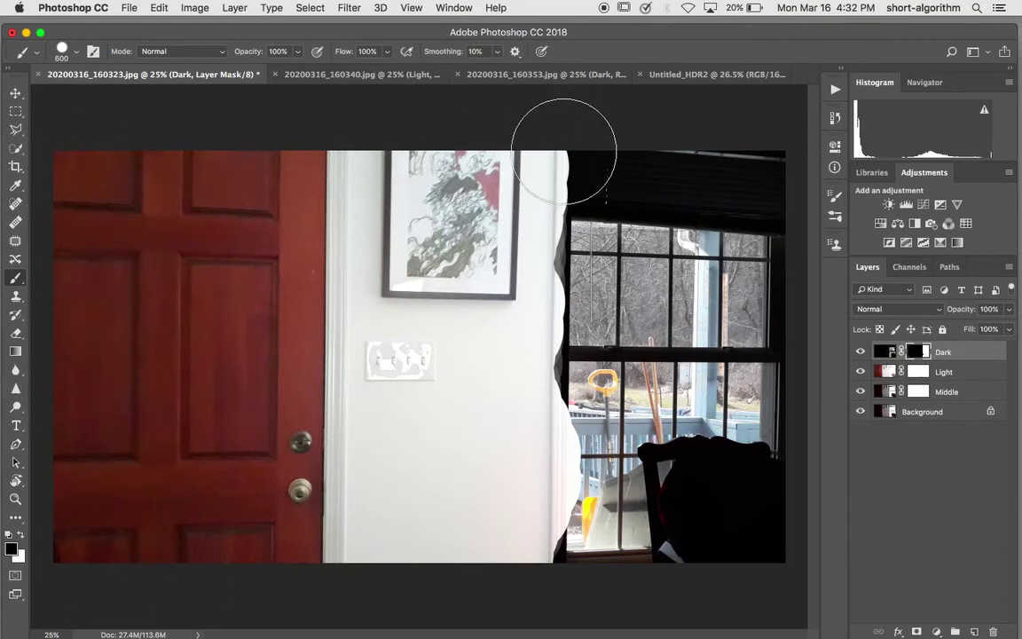
pyautogui.moveTo(563, 147)
pyautogui.mouseDown()
pyautogui.moveTo(750, 162)
pyautogui.moveTo(615, 174)
pyautogui.moveTo(570, 163)
pyautogui.moveTo(769, 182)
pyautogui.mouseUp()
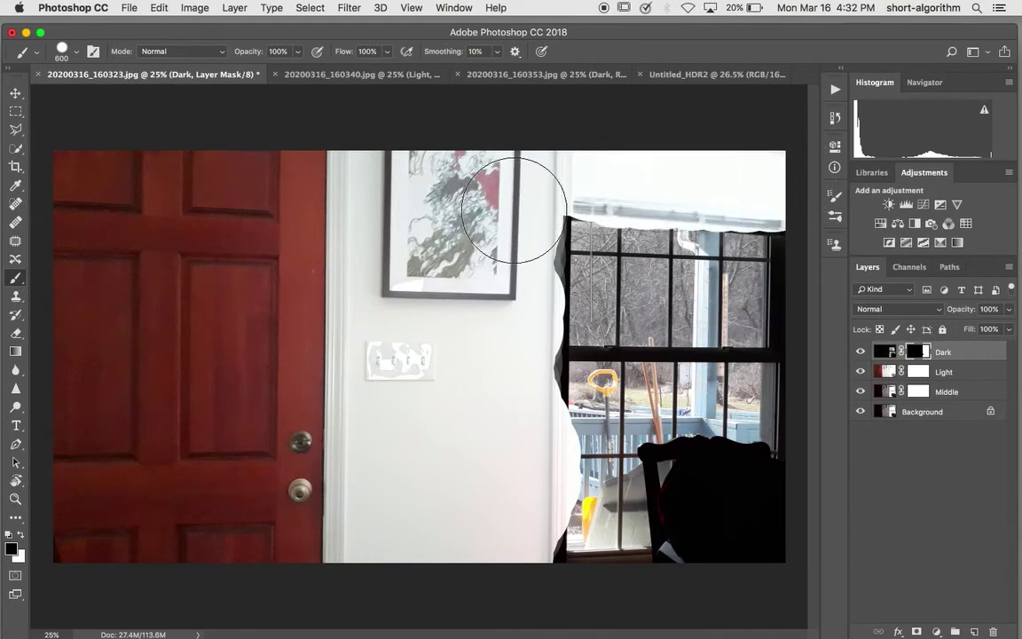
pyautogui.moveTo(521, 285)
pyautogui.mouseDown()
pyautogui.moveTo(531, 490)
pyautogui.moveTo(548, 520)
pyautogui.mouseUp()
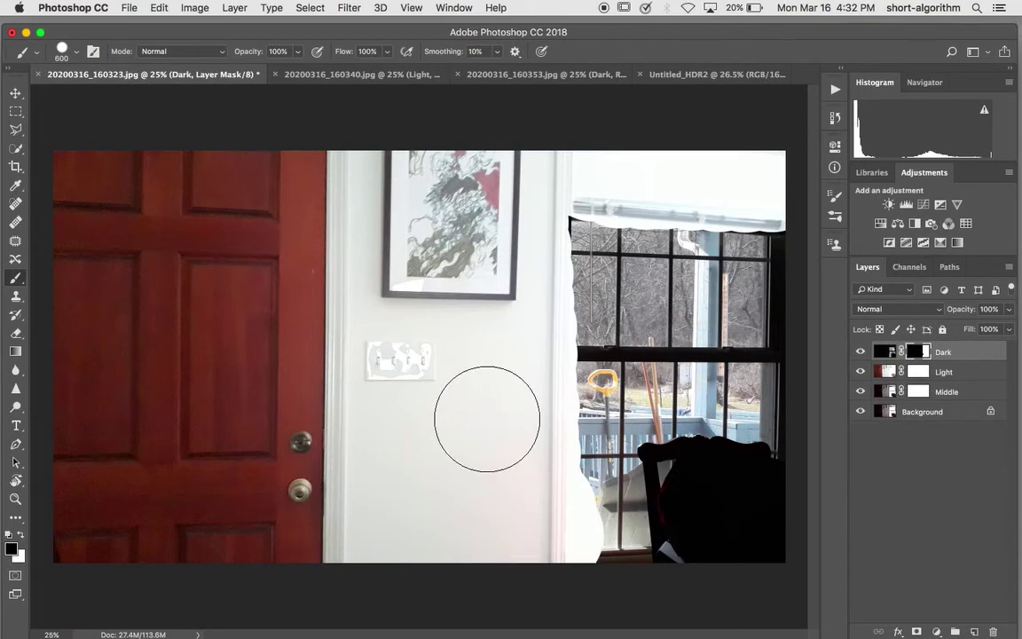
# Step: Touch up the Dark layer's mask along the window's left edge, restoring overpainted glass with white and trimming the excess with black
pyautogui.click(22, 535)
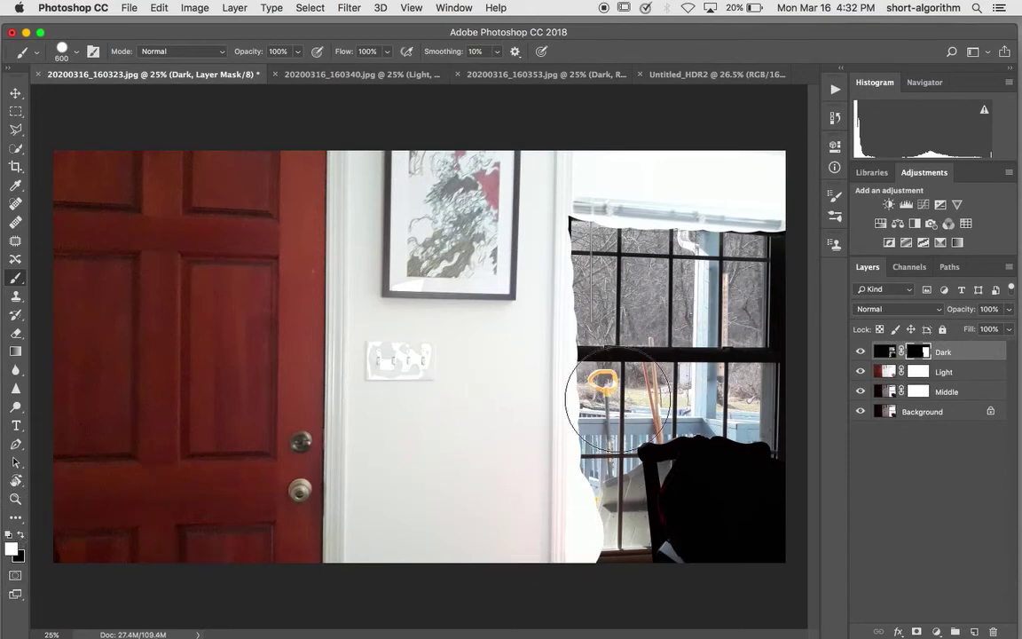
pyautogui.moveTo(595, 390)
pyautogui.mouseDown()
pyautogui.moveTo(621, 364)
pyautogui.moveTo(554, 266)
pyautogui.moveTo(548, 433)
pyautogui.moveTo(628, 539)
pyautogui.moveTo(616, 563)
pyautogui.moveTo(532, 493)
pyautogui.mouseUp()
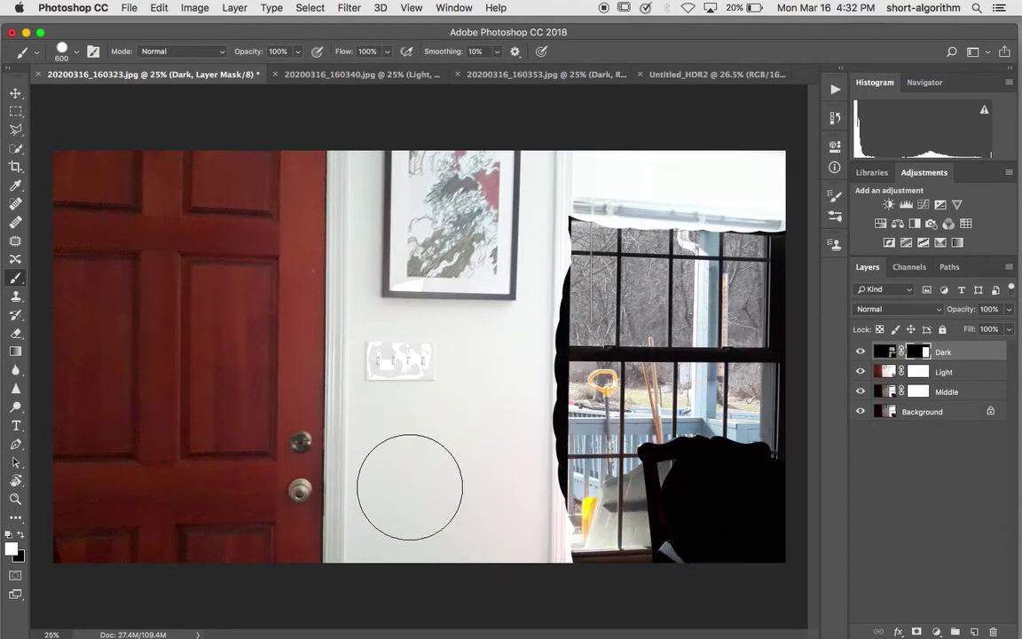
pyautogui.press('x')
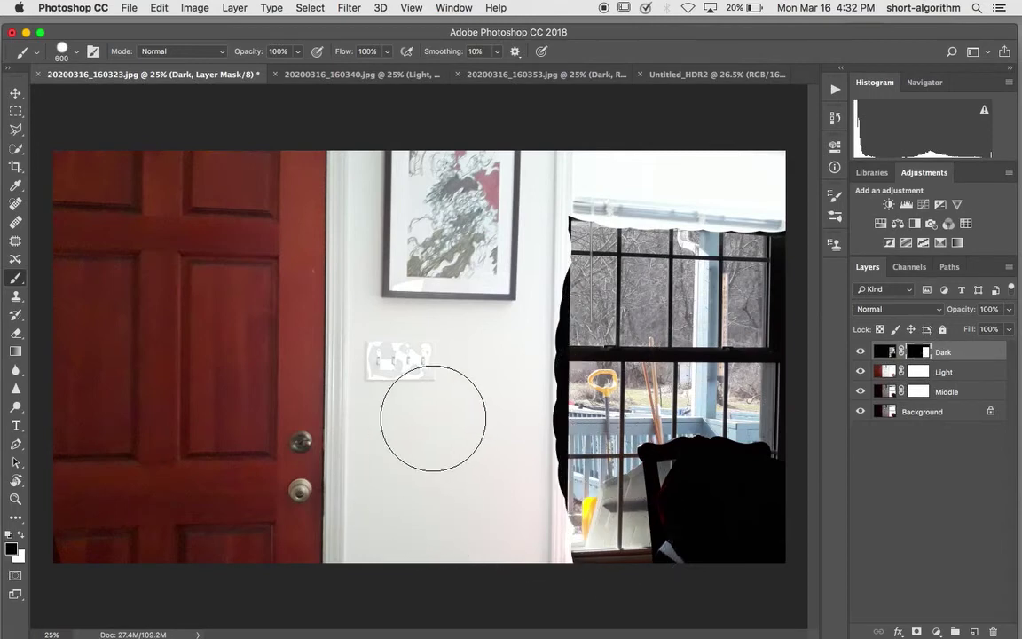
pyautogui.moveTo(504, 364)
pyautogui.mouseDown()
pyautogui.moveTo(514, 307)
pyautogui.moveTo(510, 498)
pyautogui.mouseUp()
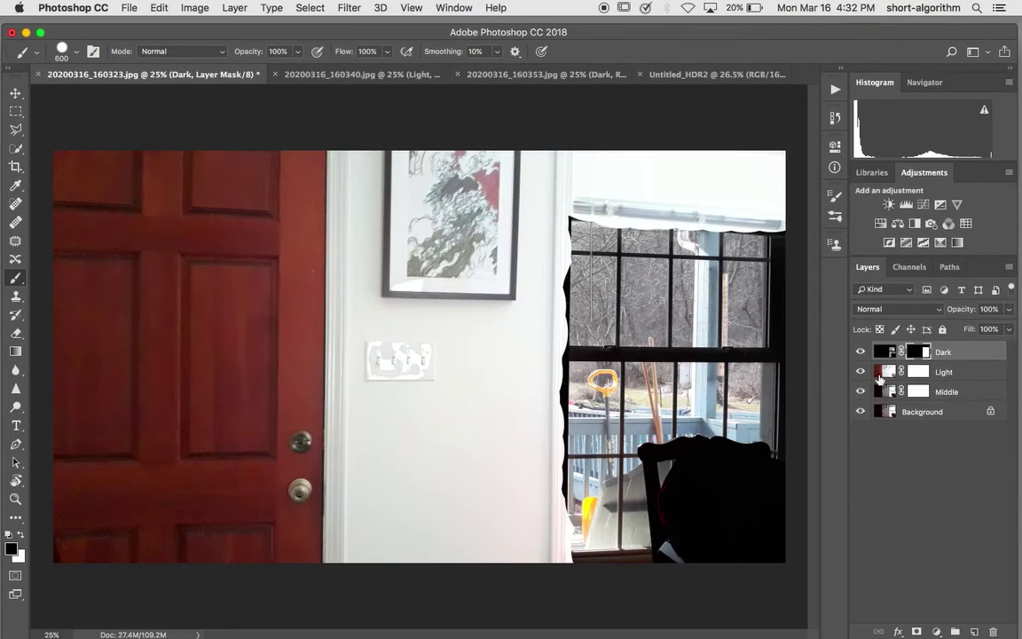
# Step: Hide the Dark layer and paint black on the Light layer's mask over the window, chair, picture and wall
pyautogui.click(919, 373)
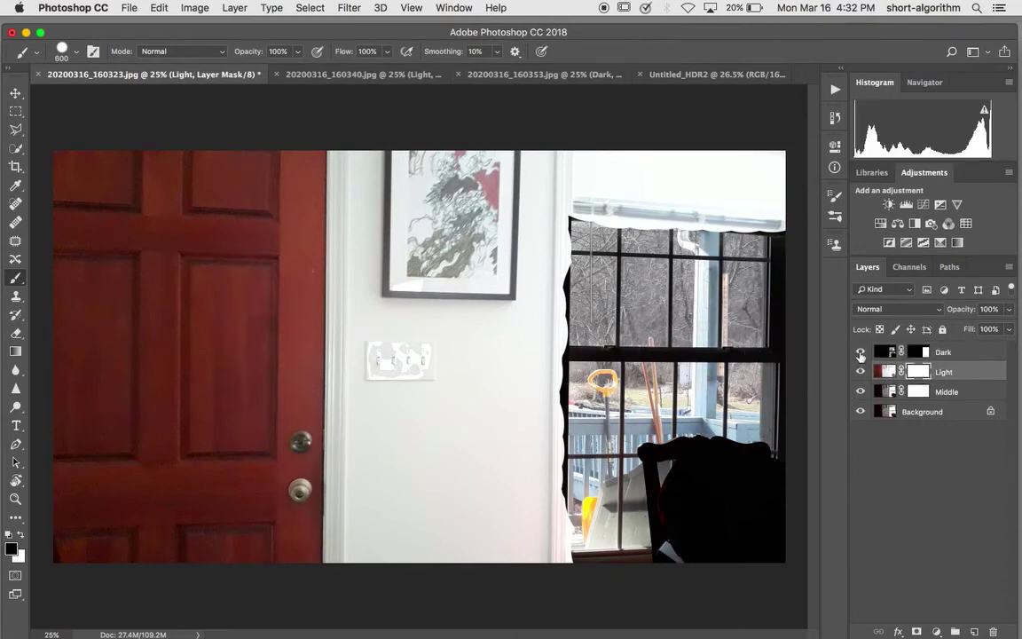
pyautogui.click(861, 352)
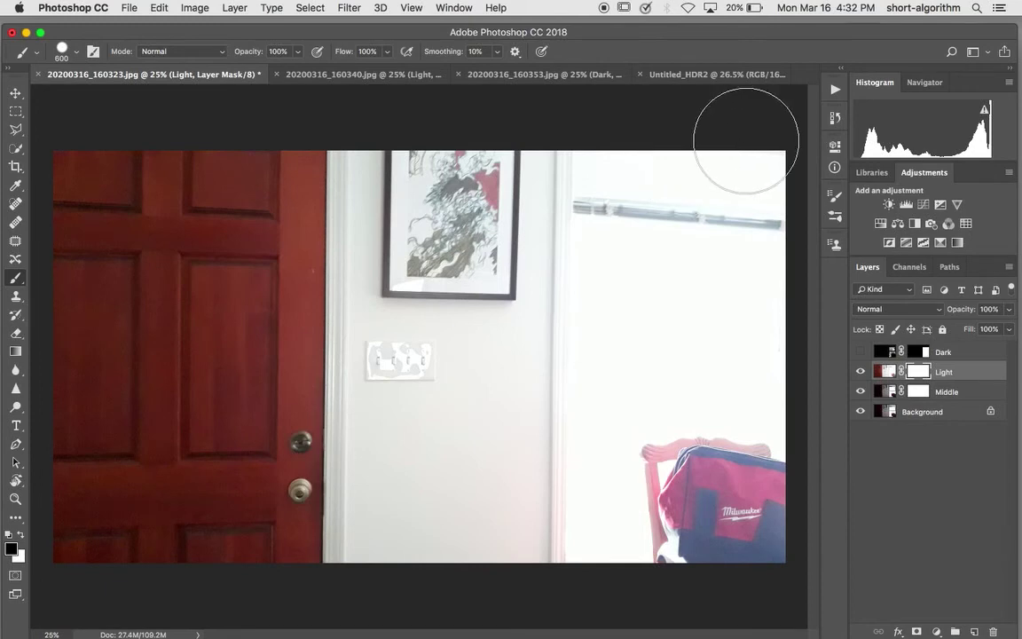
pyautogui.moveTo(745, 140)
pyautogui.mouseDown()
pyautogui.moveTo(750, 488)
pyautogui.moveTo(759, 450)
pyautogui.moveTo(684, 171)
pyautogui.moveTo(679, 552)
pyautogui.moveTo(616, 177)
pyautogui.moveTo(588, 555)
pyautogui.moveTo(531, 233)
pyautogui.moveTo(453, 213)
pyautogui.moveTo(506, 559)
pyautogui.moveTo(497, 178)
pyautogui.moveTo(465, 203)
pyautogui.moveTo(426, 586)
pyautogui.moveTo(434, 392)
pyautogui.moveTo(421, 159)
pyautogui.moveTo(426, 324)
pyautogui.mouseUp()
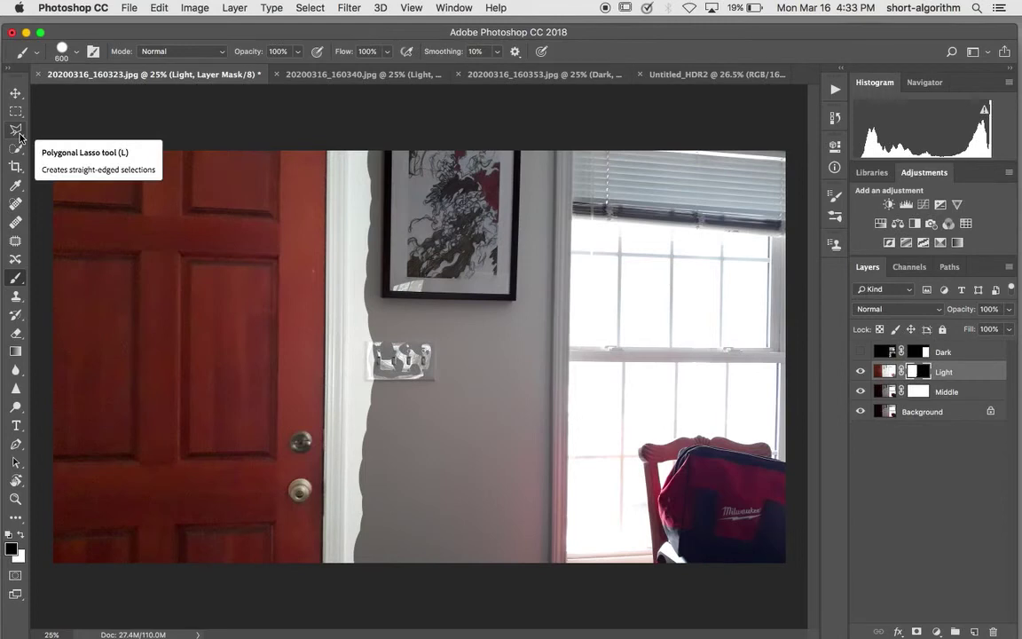
# Step: Select everything to the right of the door's edge, including wall and window, with the Polygonal Lasso tool
pyautogui.moveTo(22, 139)
pyautogui.mouseDown()
pyautogui.moveTo(27, 130)
pyautogui.moveTo(62, 129)
pyautogui.moveTo(23, 135)
pyautogui.moveTo(55, 153)
pyautogui.mouseUp()
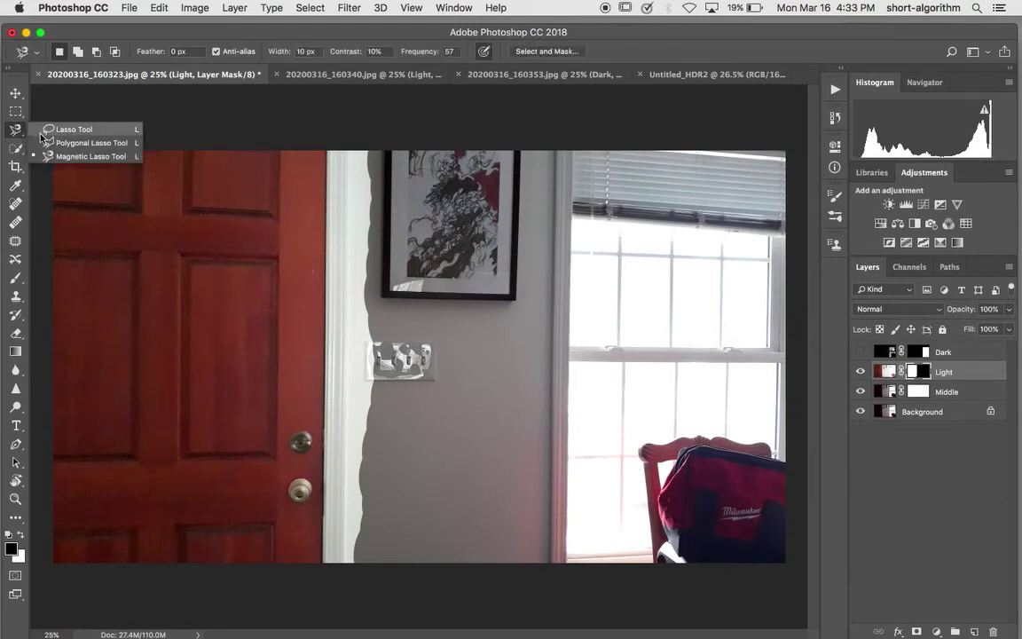
pyautogui.click(46, 142)
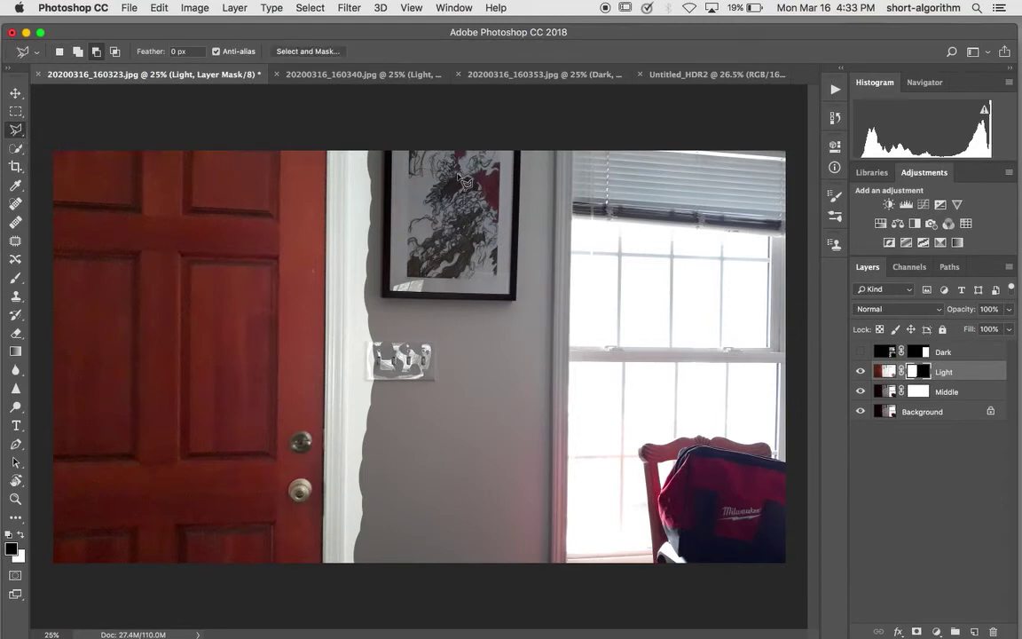
pyautogui.click(332, 118)
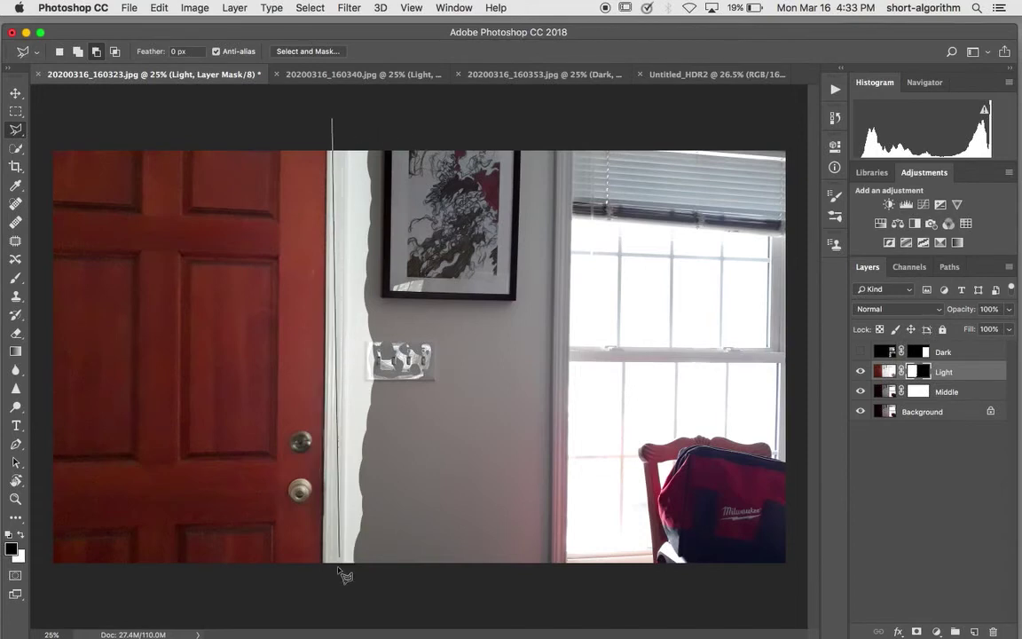
pyautogui.click(322, 596)
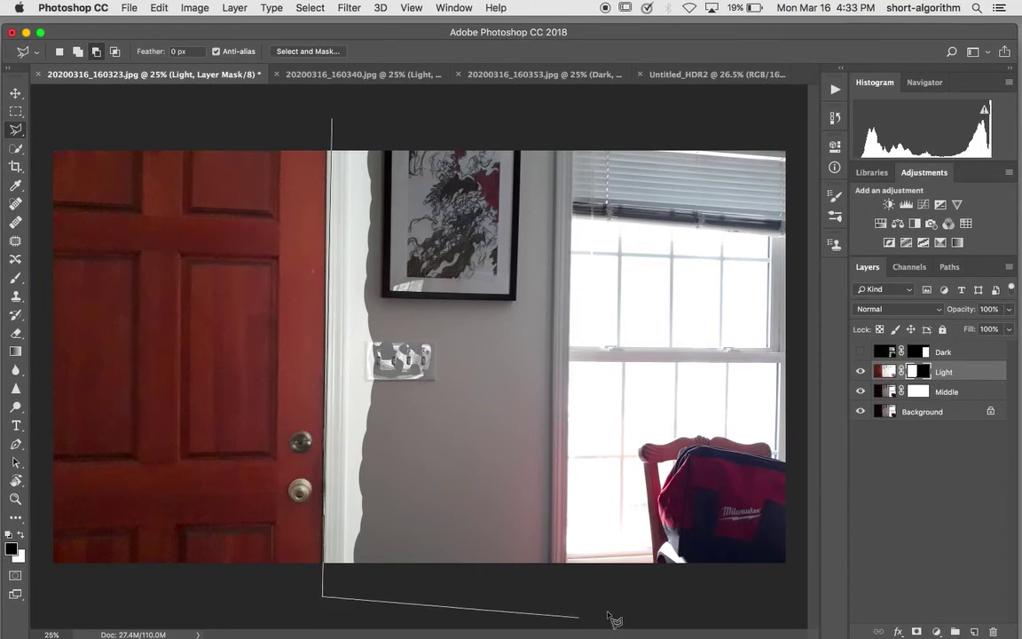
pyautogui.click(798, 604)
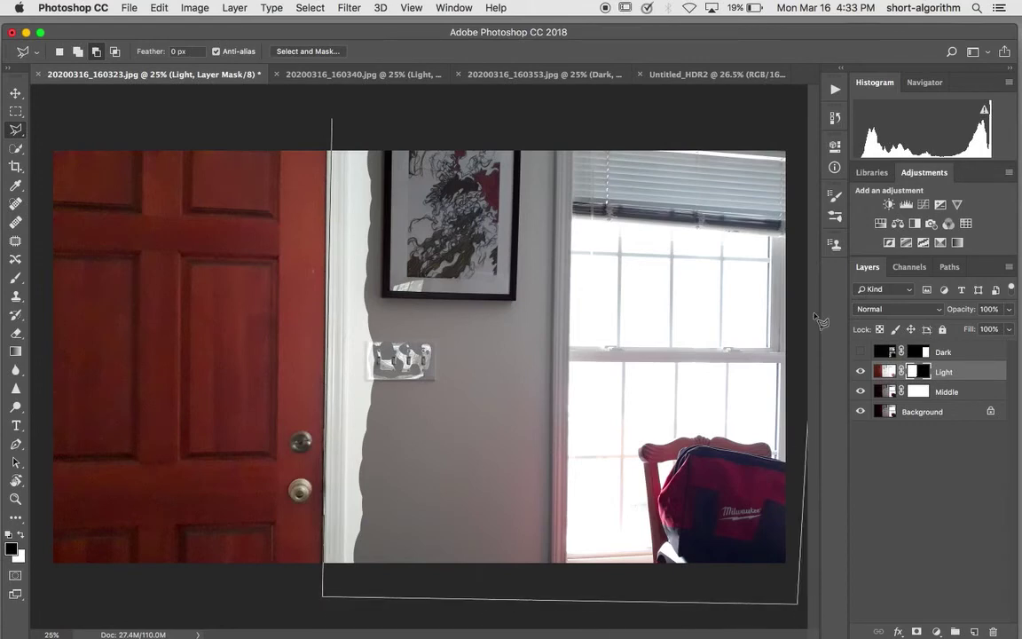
pyautogui.click(793, 127)
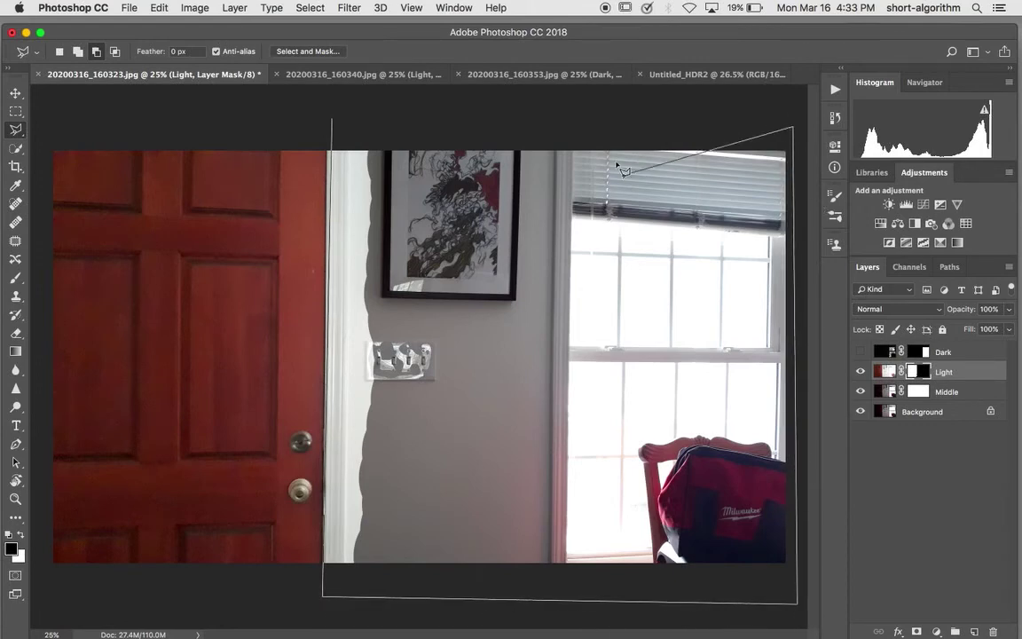
pyautogui.click(340, 118)
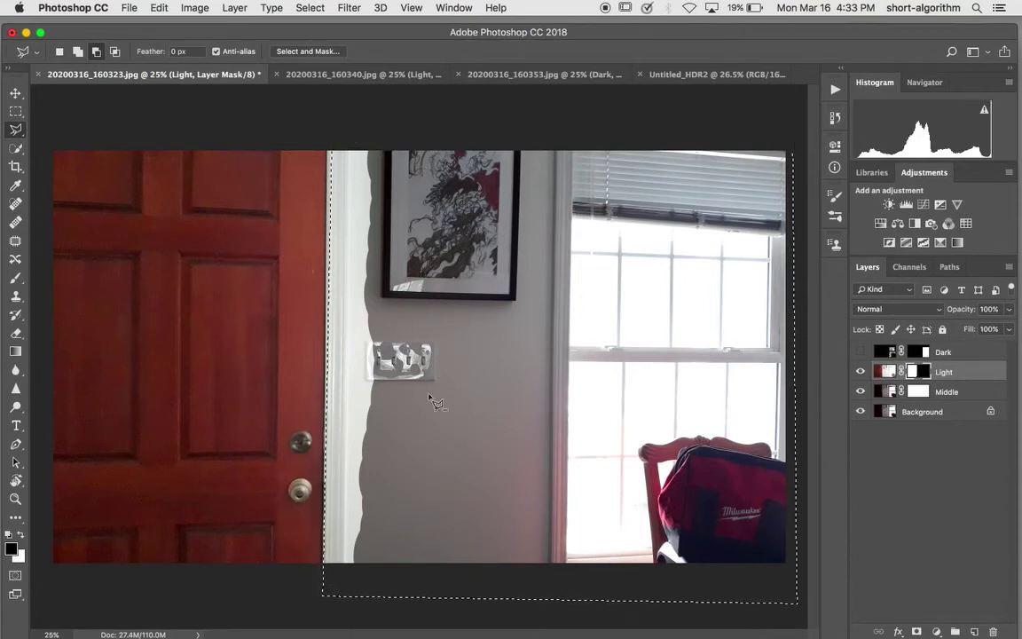
# Step: Fill the selected area of the Light layer's mask with black at 100% opacity and deselect
pyautogui.click(159, 7)
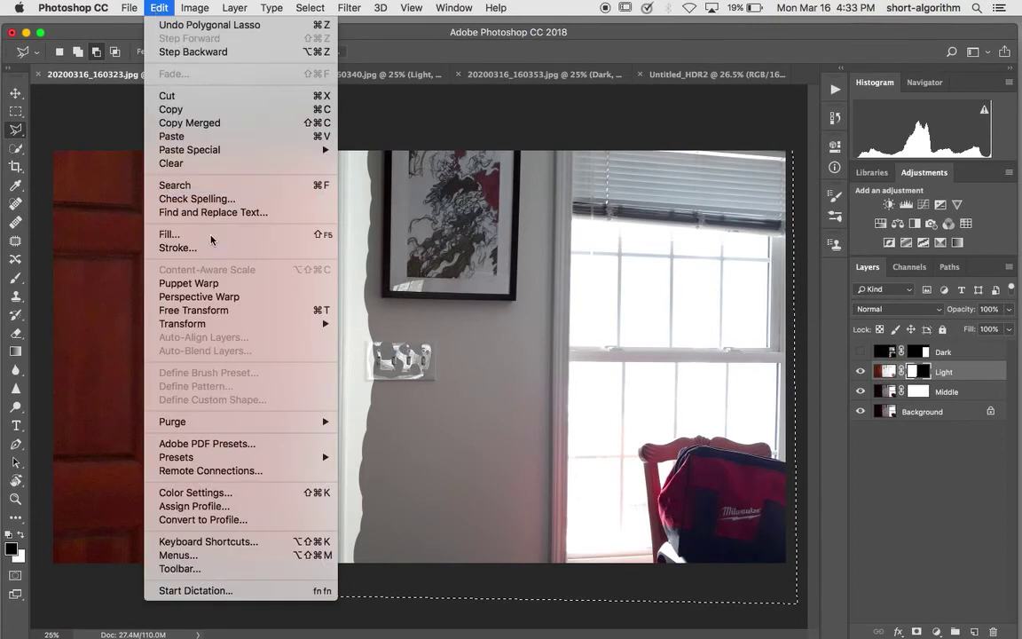
pyautogui.click(170, 234)
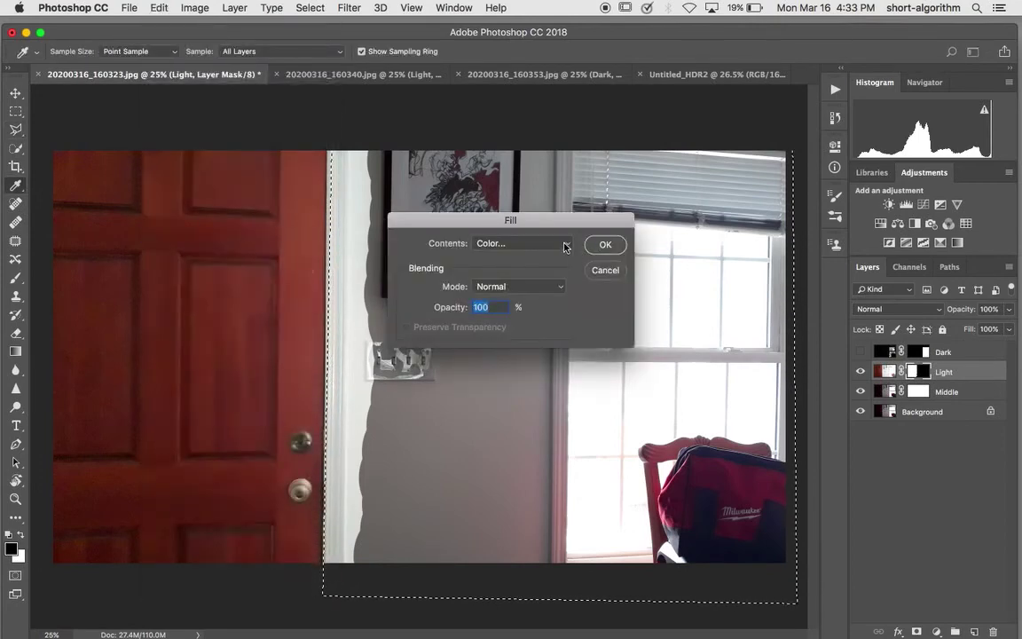
pyautogui.click(519, 243)
pyautogui.click(532, 308)
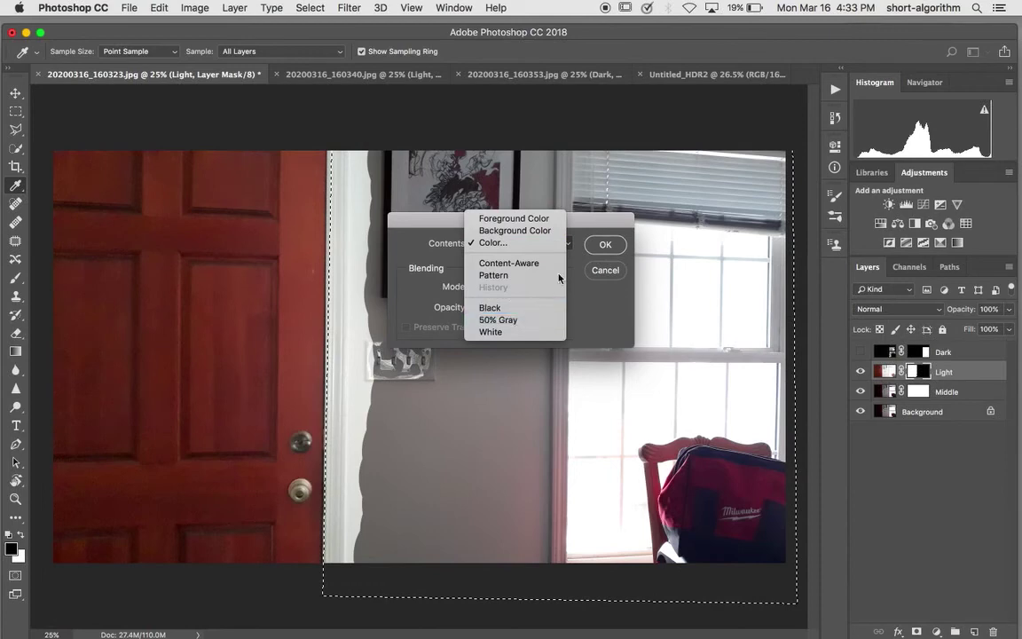
pyautogui.click(604, 244)
pyautogui.press('l')
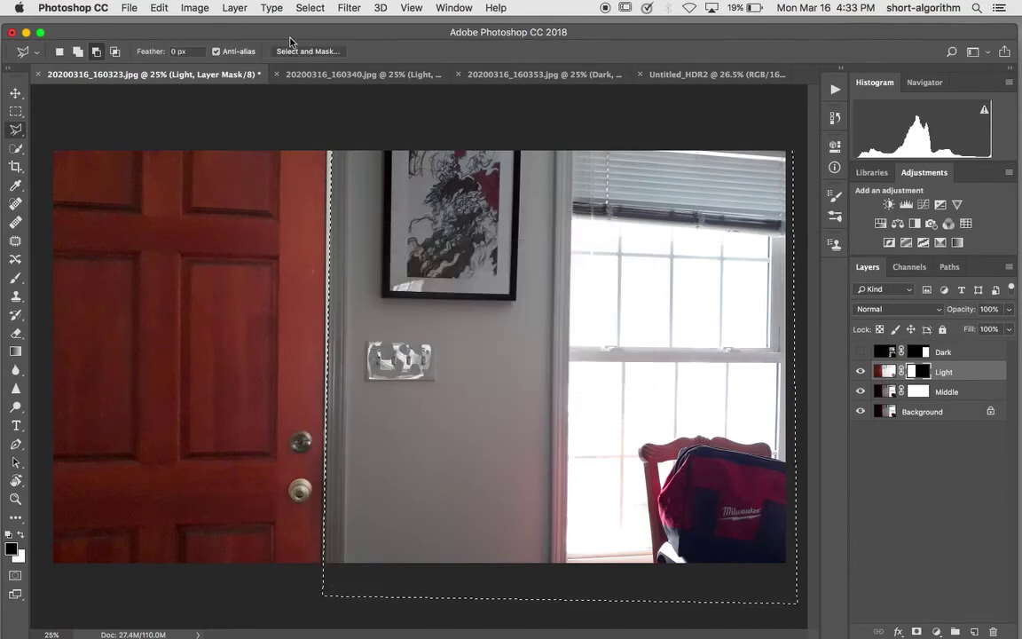
pyautogui.click(311, 8)
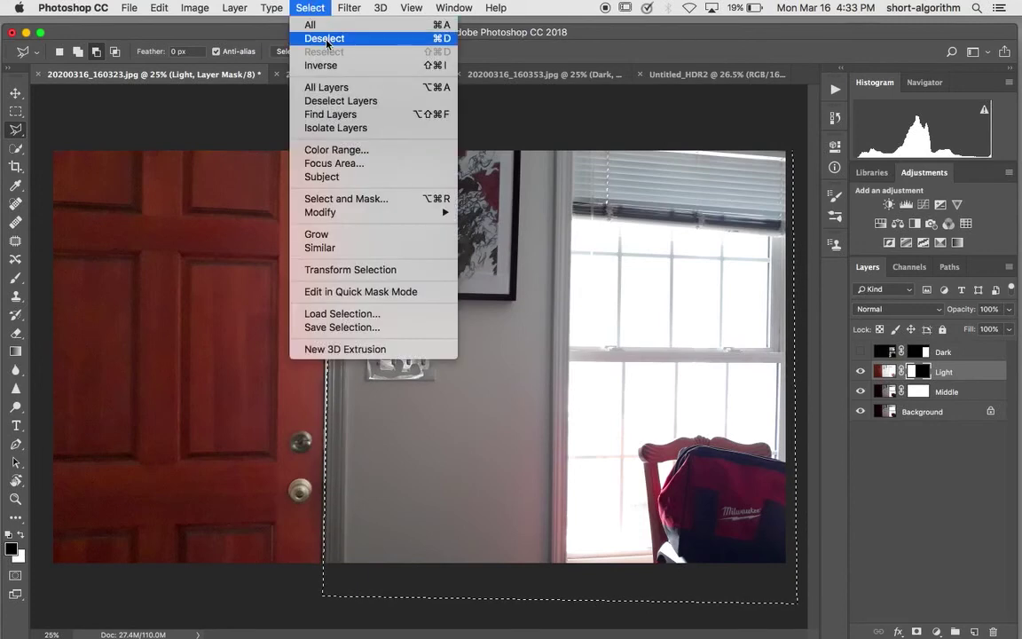
pyautogui.click(325, 39)
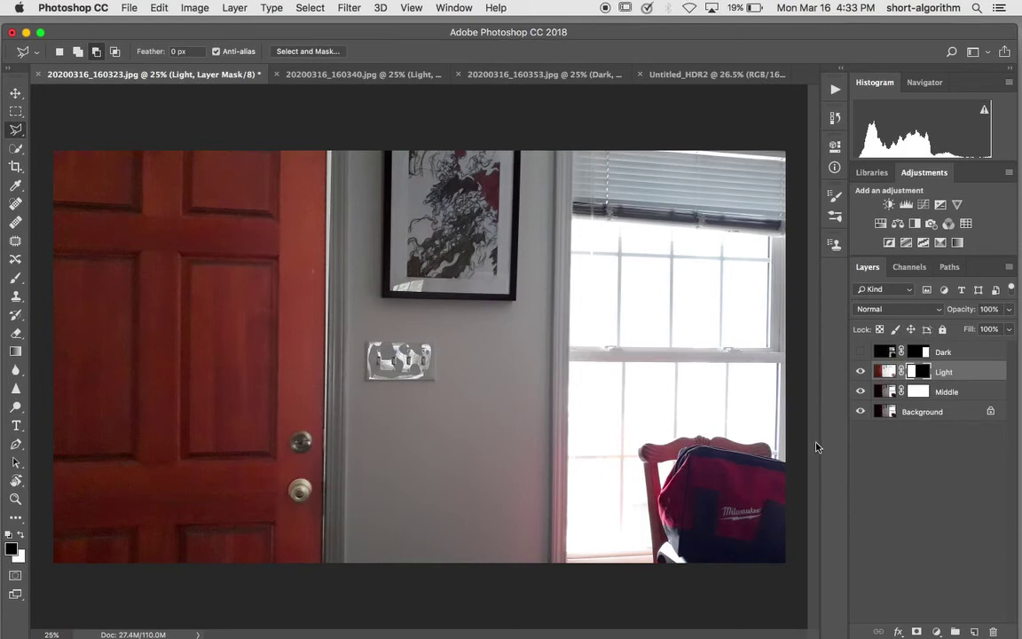
# Step: Compare the door with and without the Light layer by toggling that layer's visibility
pyautogui.click(860, 374)
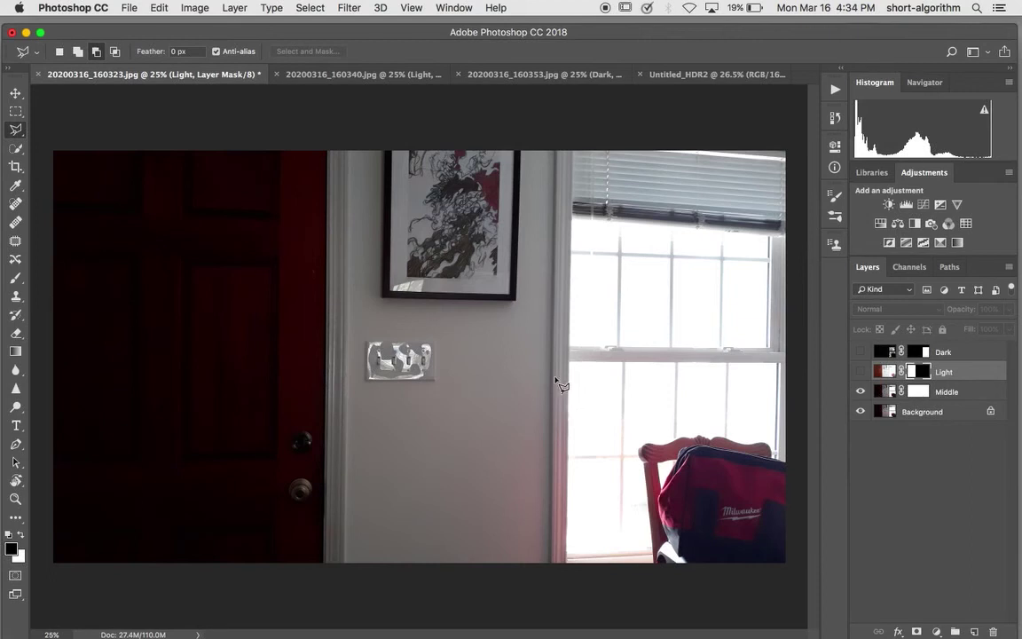
pyautogui.click(859, 374)
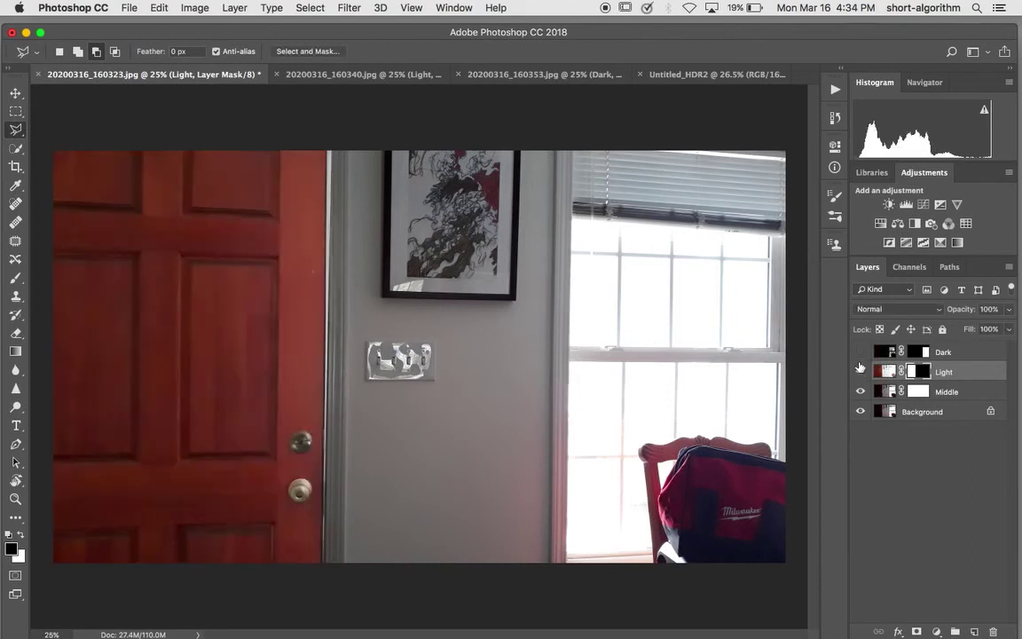
pyautogui.click(860, 371)
pyautogui.click(860, 370)
pyautogui.click(860, 372)
pyautogui.click(859, 372)
# Step: Show the Dark layer again and toggle the Dark and Light layers to compare their effect, leaving both visible
pyautogui.click(860, 352)
pyautogui.click(860, 353)
pyautogui.click(861, 352)
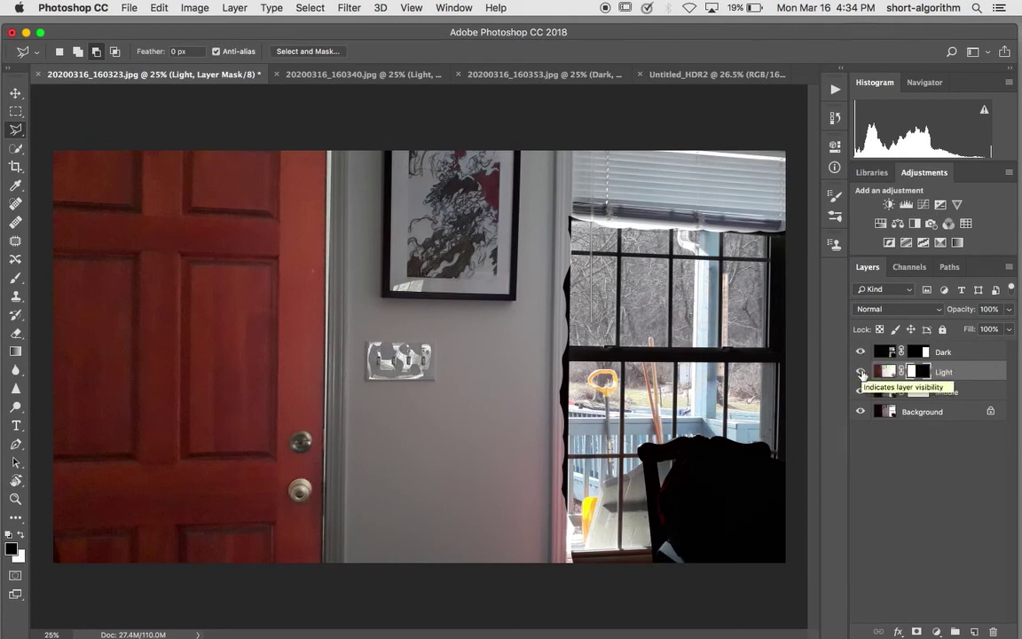
pyautogui.click(861, 371)
pyautogui.click(861, 372)
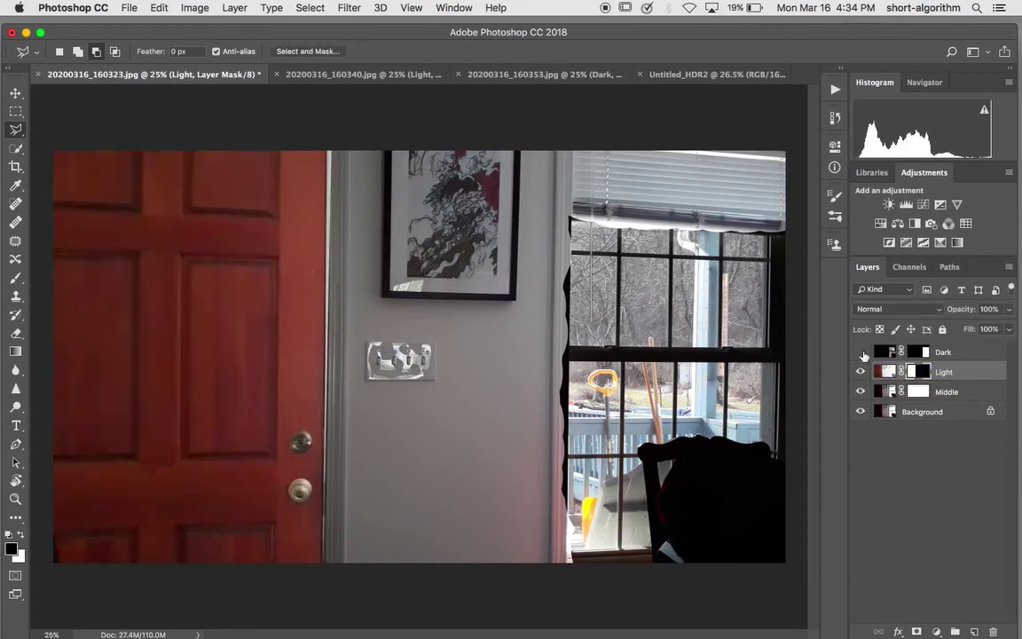
pyautogui.click(861, 352)
pyautogui.click(862, 352)
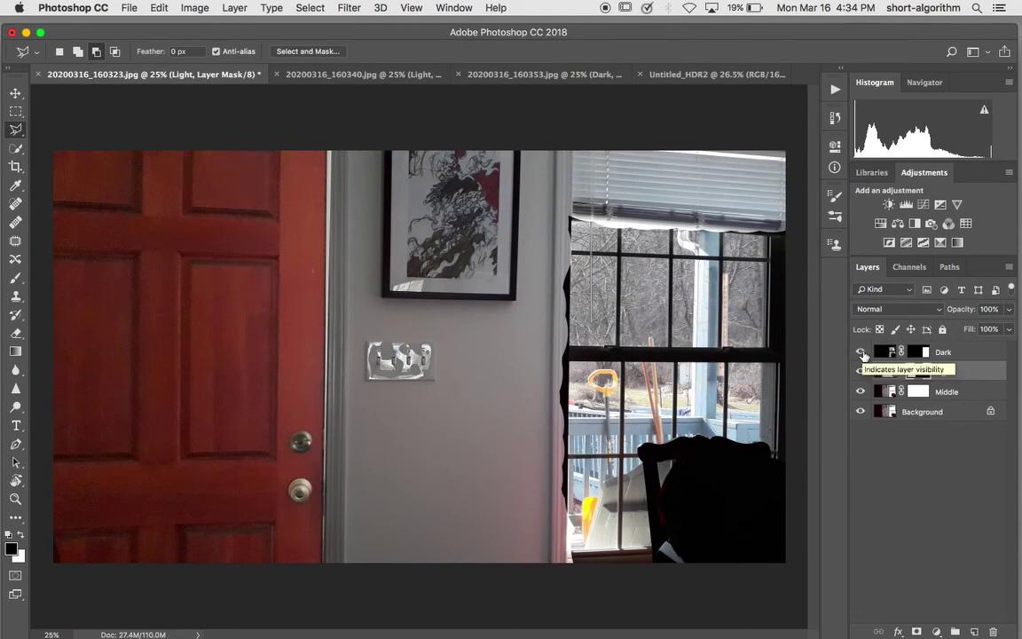
# Step: Target the Dark layer's mask and set up the Brush tool with a 90 px tip and 77% hardness
pyautogui.click(921, 353)
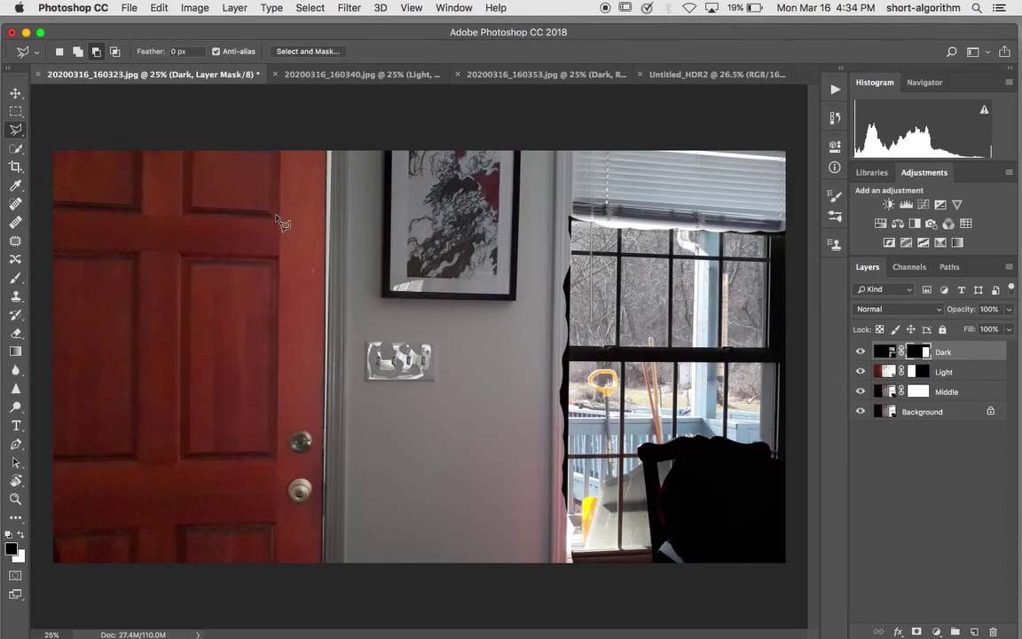
pyautogui.press('super+plus')
pyautogui.press('super+plus')
pyautogui.press('super+plus')
pyautogui.press('super+plus')
pyautogui.press('super+plus')
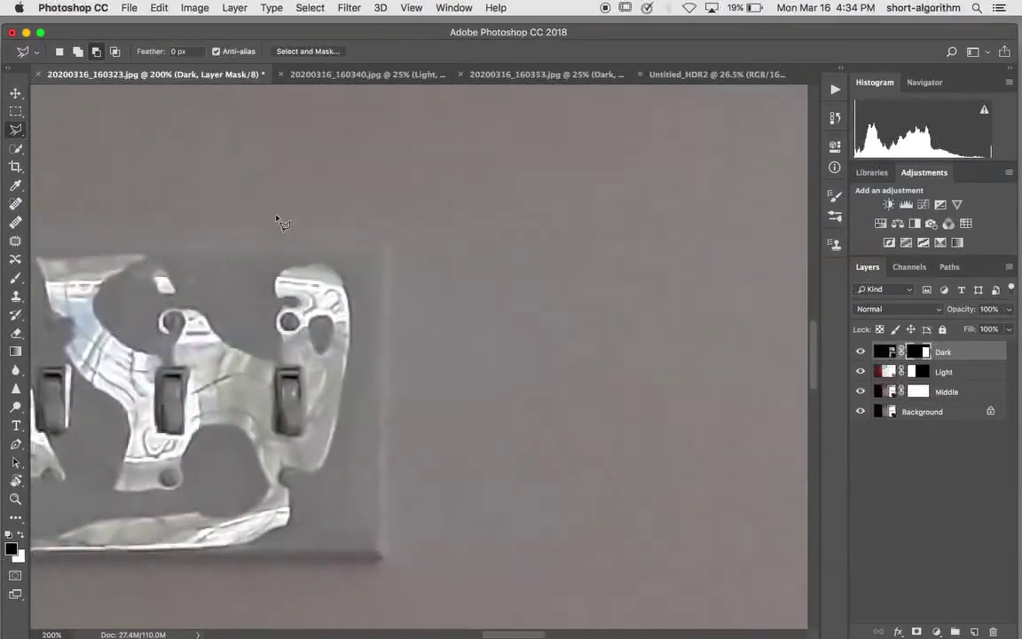
pyautogui.hscroll(10, 280, 222)
pyautogui.press('super+minus')
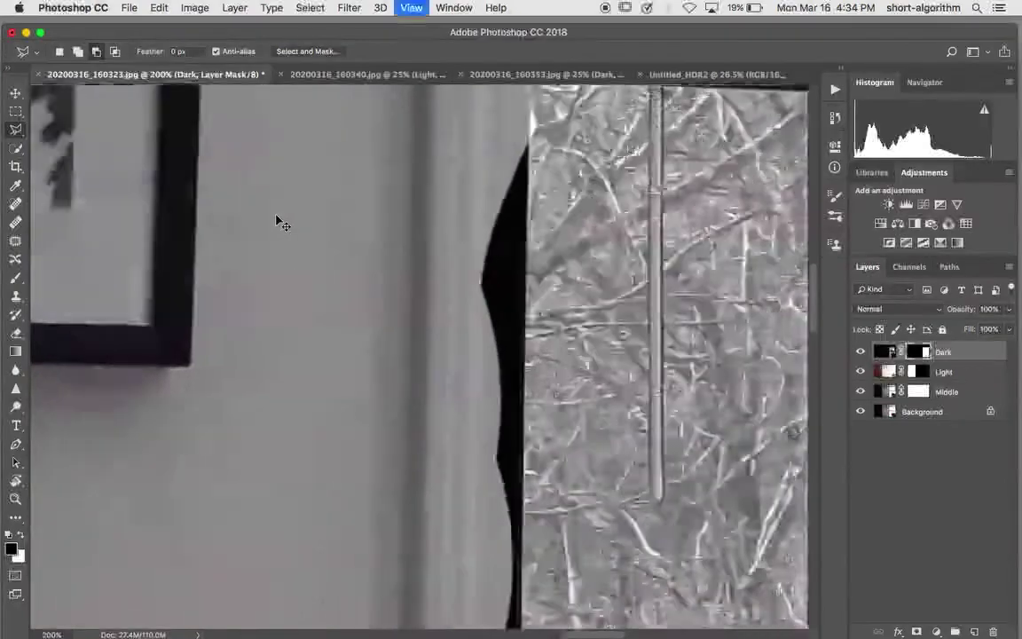
pyautogui.scroll(10, 279, 222)
pyautogui.hscroll(5, 280, 222)
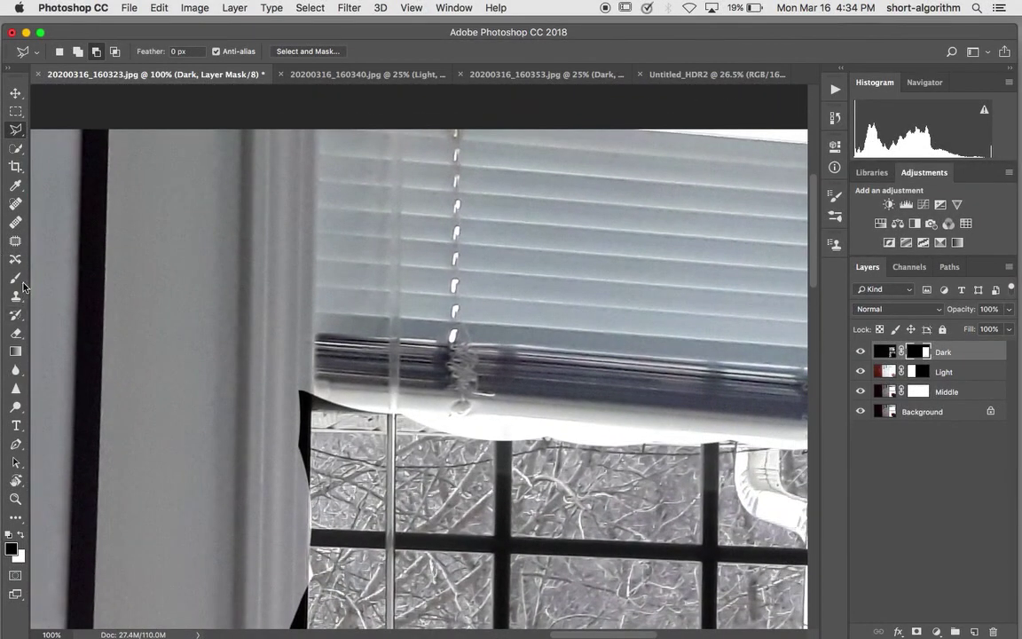
pyautogui.click(15, 277)
pyautogui.press('[')
pyautogui.press('[')
pyautogui.press('[')
pyautogui.press('[')
pyautogui.press('[')
pyautogui.press('[')
pyautogui.press('[')
pyautogui.press('[')
pyautogui.press('[')
pyautogui.press('[')
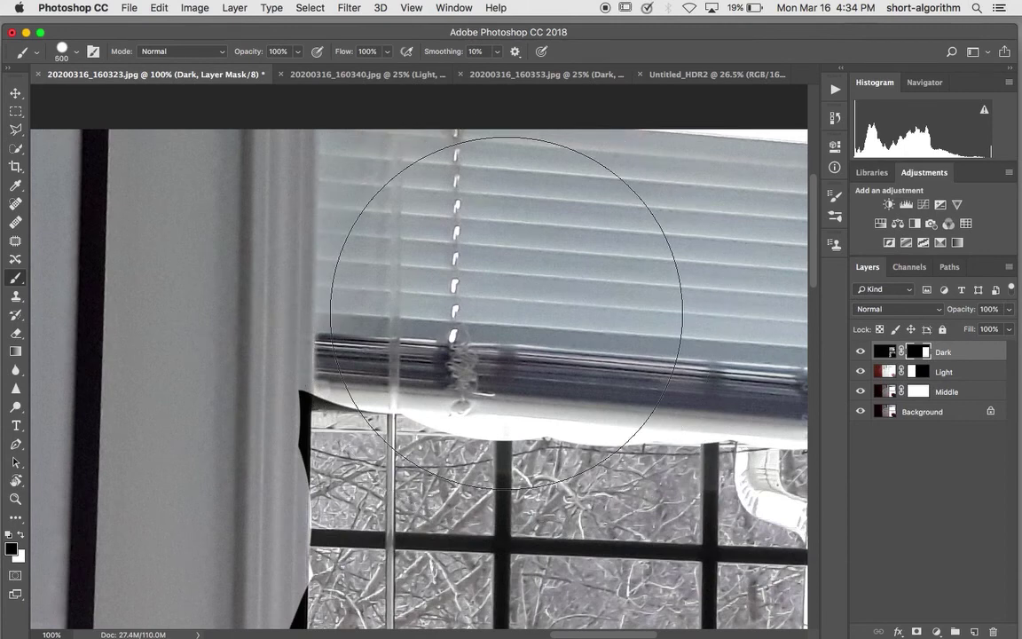
pyautogui.rightClick(493, 331)
pyautogui.moveTo(656, 395); pyautogui.dragTo(635, 396)
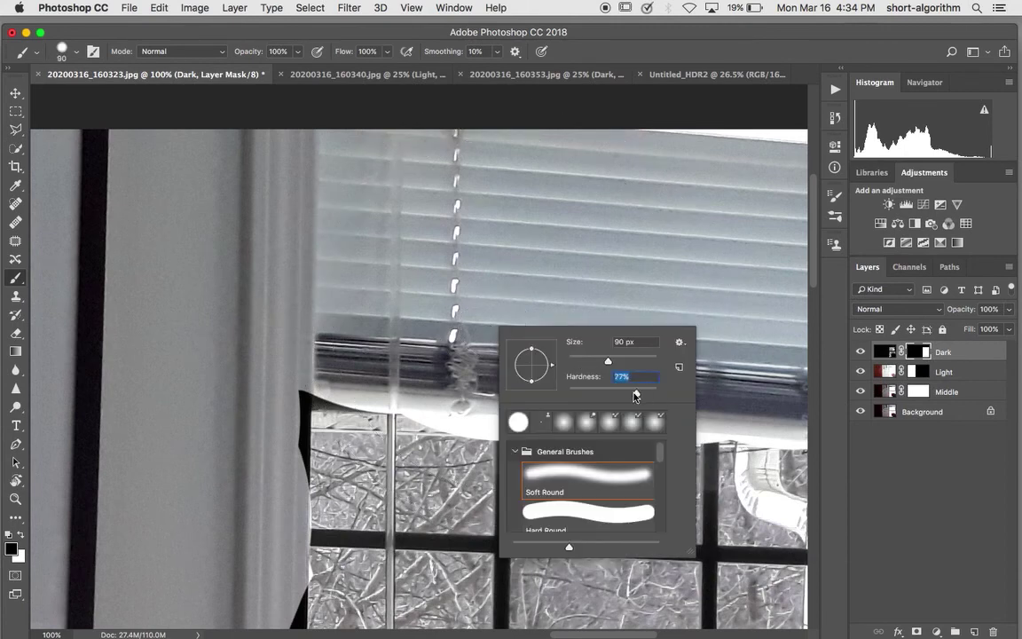
pyautogui.press('Return')
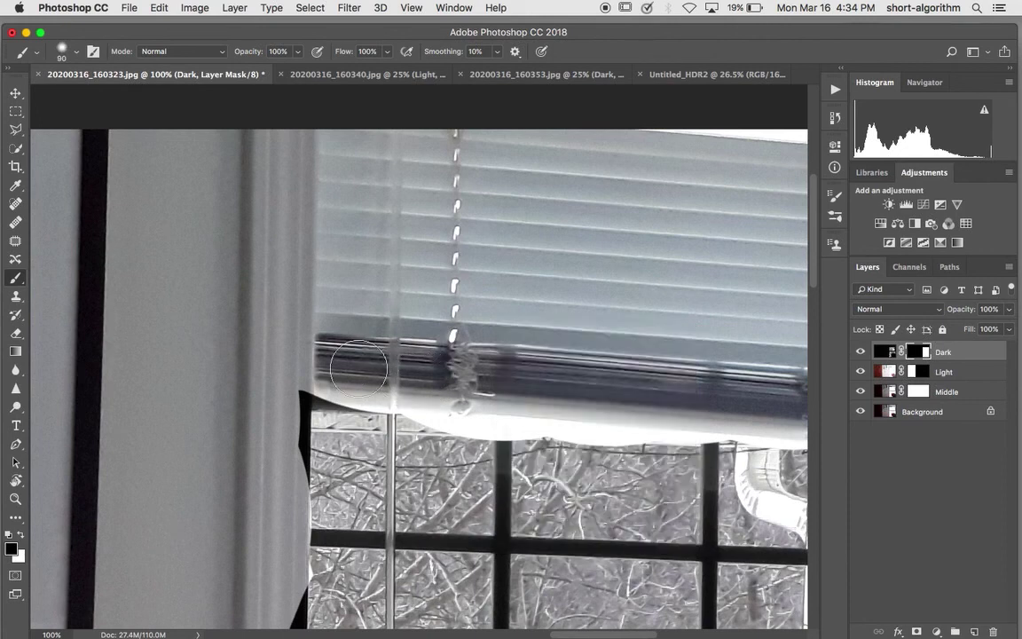
# Step: Paint the Dark layer's mask black along the window's upper-left corner trim, then white over the adjoining pane and blind area
pyautogui.moveTo(323, 382)
pyautogui.mouseDown()
pyautogui.moveTo(508, 398)
pyautogui.moveTo(275, 376)
pyautogui.moveTo(278, 505)
pyautogui.moveTo(269, 447)
pyautogui.moveTo(273, 543)
pyautogui.mouseUp()
pyautogui.press('x')
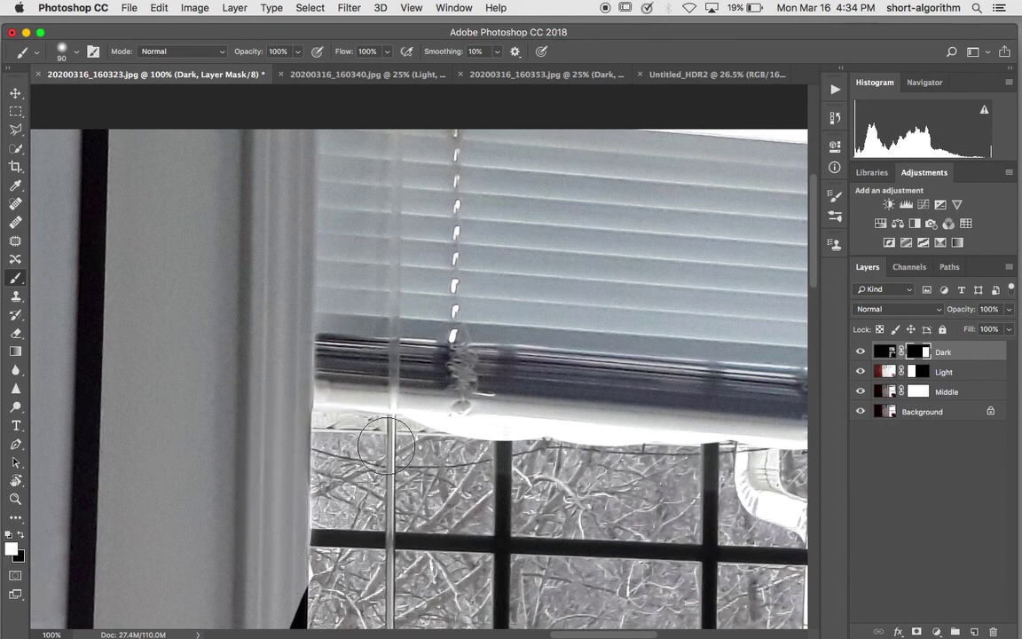
pyautogui.moveTo(410, 445)
pyautogui.mouseDown()
pyautogui.moveTo(534, 455)
pyautogui.moveTo(506, 461)
pyautogui.moveTo(688, 464)
pyautogui.moveTo(563, 466)
pyautogui.moveTo(727, 492)
pyautogui.moveTo(766, 487)
pyautogui.moveTo(572, 483)
pyautogui.moveTo(423, 459)
pyautogui.moveTo(482, 457)
pyautogui.moveTo(426, 447)
pyautogui.moveTo(470, 463)
pyautogui.moveTo(749, 479)
pyautogui.moveTo(521, 467)
pyautogui.moveTo(414, 271)
pyautogui.moveTo(416, 228)
pyautogui.mouseUp()
# Step: Paint black on the Dark layer's mask down the left trim beside the upper window panes to clear the dark ragged edge
pyautogui.scroll(-5, 522, 468)
pyautogui.hscroll(-1, 522, 468)
pyautogui.press('x')
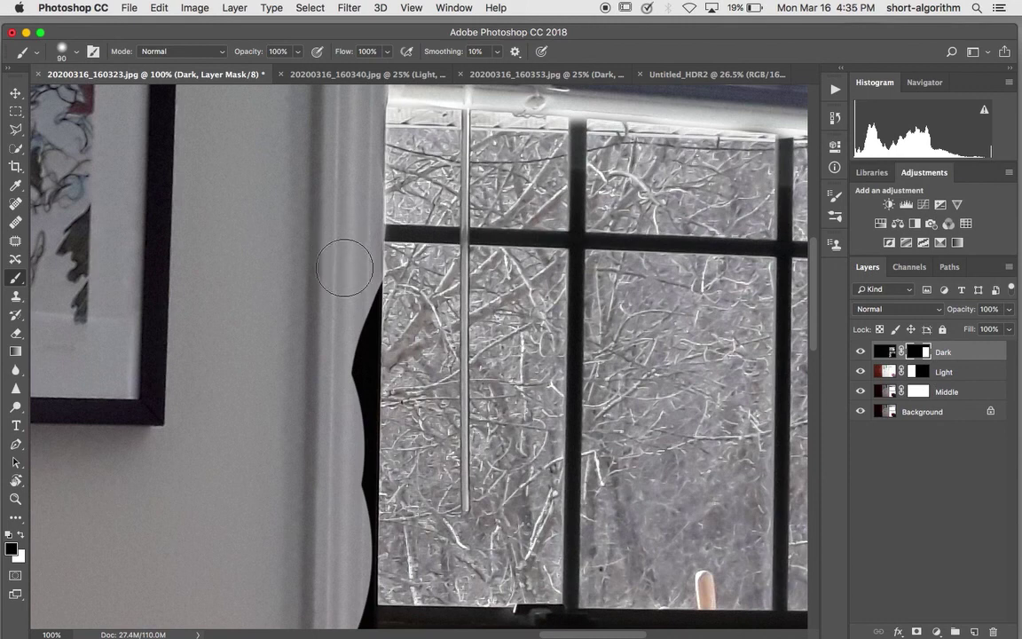
pyautogui.moveTo(347, 293); pyautogui.dragTo(343, 399)
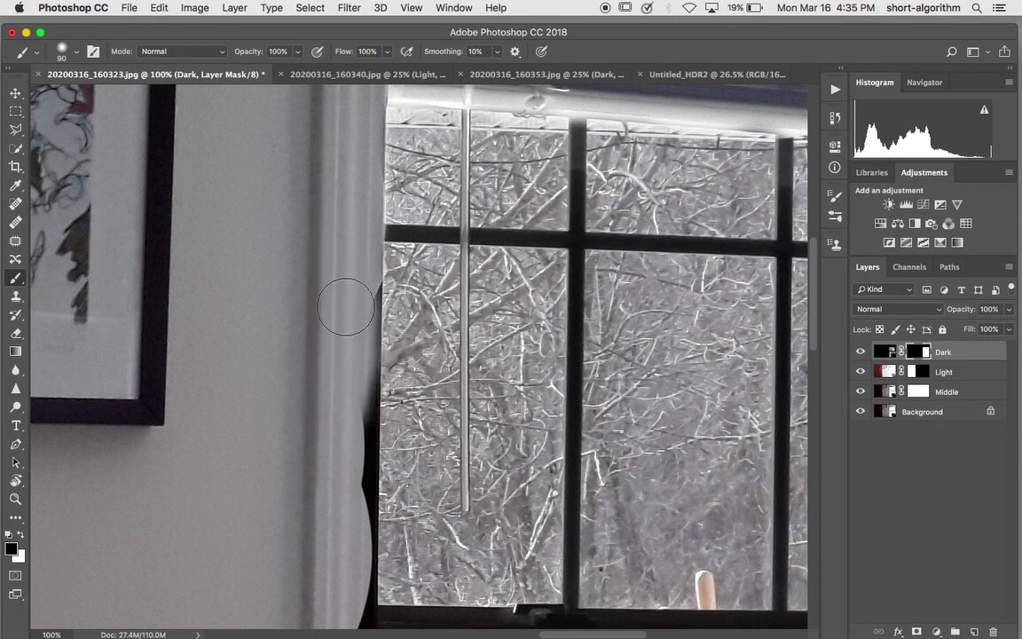
pyautogui.moveTo(348, 314); pyautogui.dragTo(339, 471)
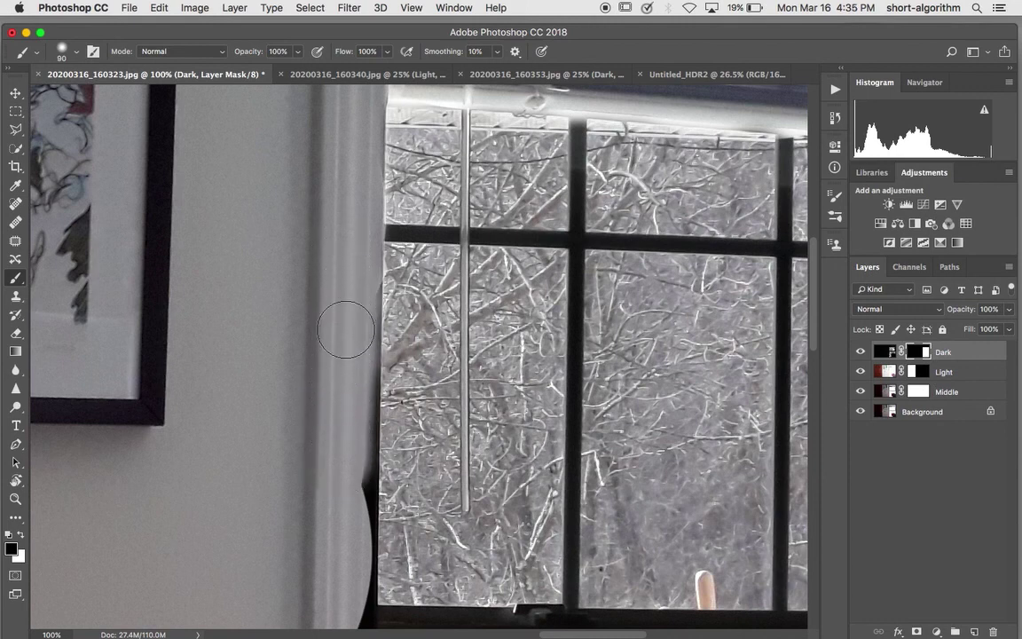
pyautogui.moveTo(354, 284); pyautogui.dragTo(335, 541)
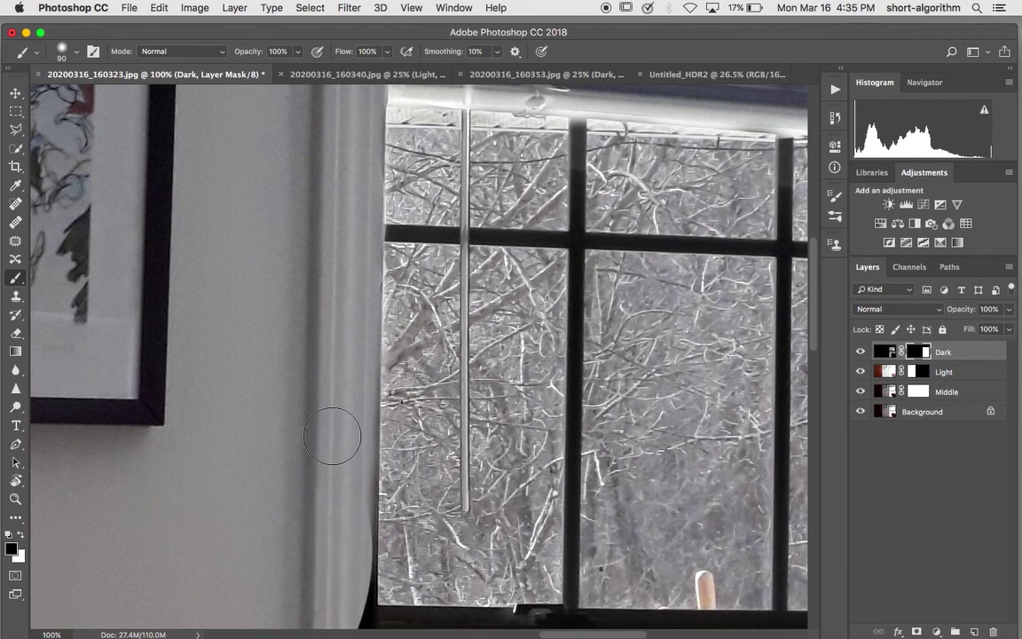
# Step: Continue painting the Dark layer's mask black along the left trim beside the window's middle rail
pyautogui.scroll(-10, 325, 412)
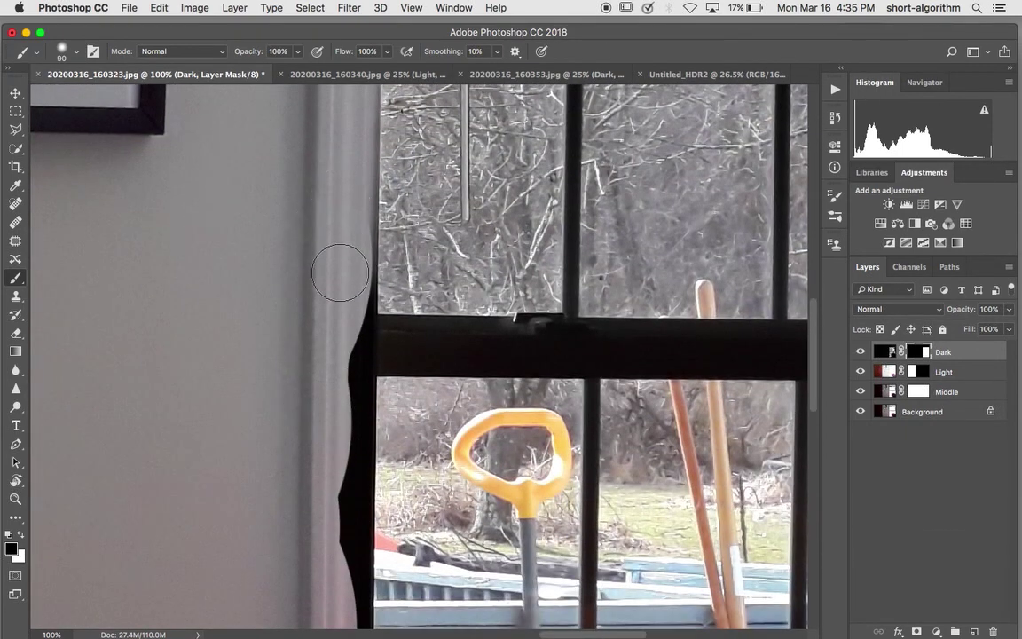
pyautogui.moveTo(337, 273); pyautogui.dragTo(343, 390)
pyautogui.click(346, 391)
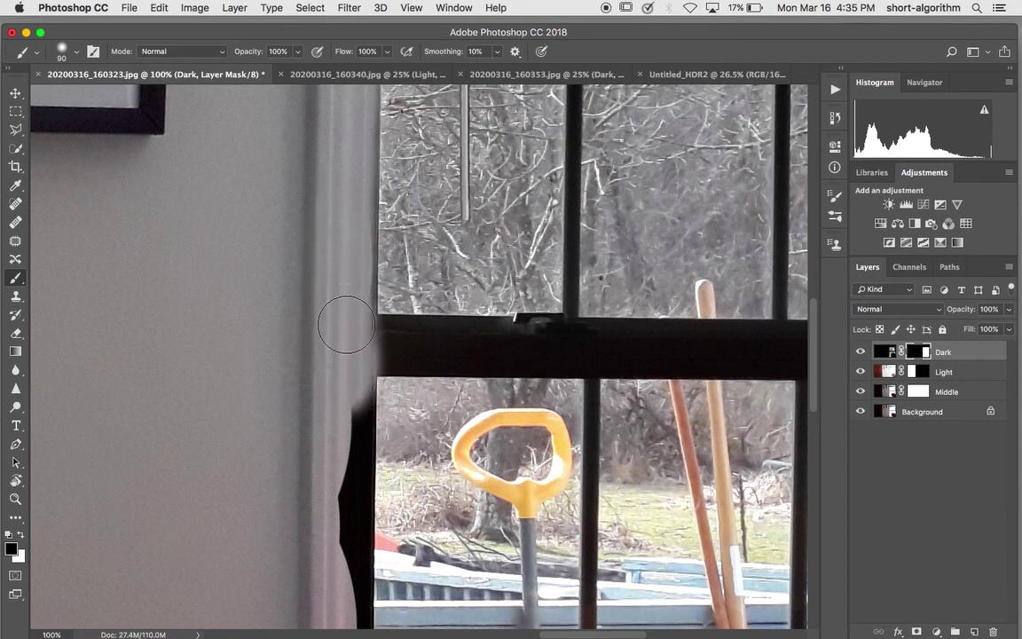
# Step: Reduce the brush to 50 px and paint black on the Dark layer's mask over the left part of the window's middle rail
pyautogui.press('[')
pyautogui.press('[')
pyautogui.press('[')
pyautogui.press('[')
pyautogui.moveTo(379, 353)
pyautogui.mouseDown()
pyautogui.moveTo(552, 353)
pyautogui.moveTo(374, 360)
pyautogui.moveTo(514, 346)
pyautogui.moveTo(390, 342)
pyautogui.moveTo(627, 337)
pyautogui.moveTo(747, 347)
pyautogui.moveTo(484, 337)
pyautogui.moveTo(435, 341)
pyautogui.moveTo(421, 361)
pyautogui.moveTo(372, 368)
pyautogui.mouseUp()
pyautogui.press('super+0')
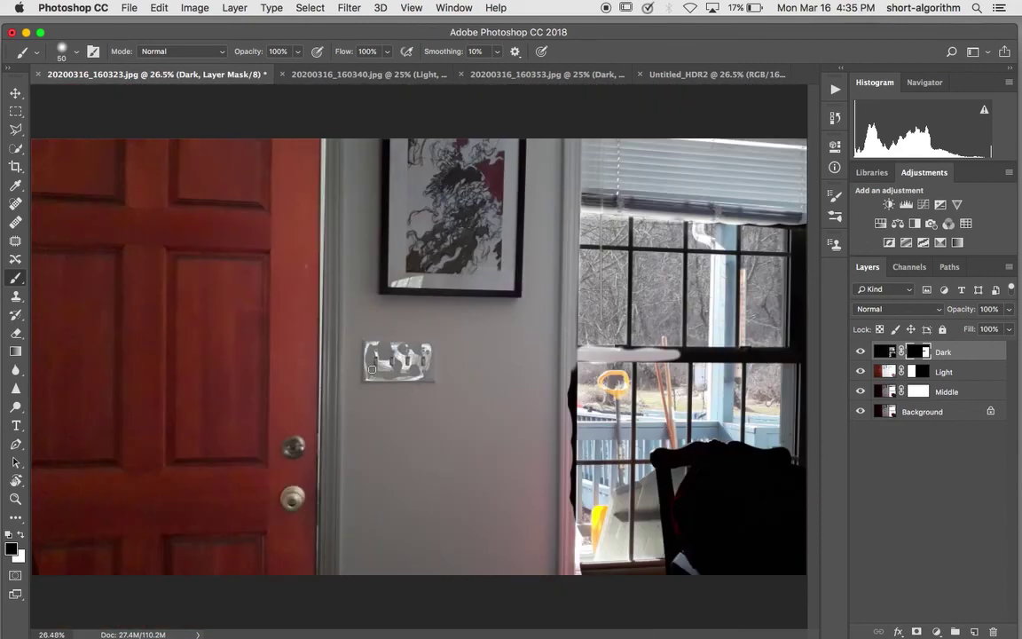
# Step: Toggle the layers' visibility to compare them, leave only Background hidden, and target the Light layer's mask
pyautogui.click(860, 374)
pyautogui.click(860, 393)
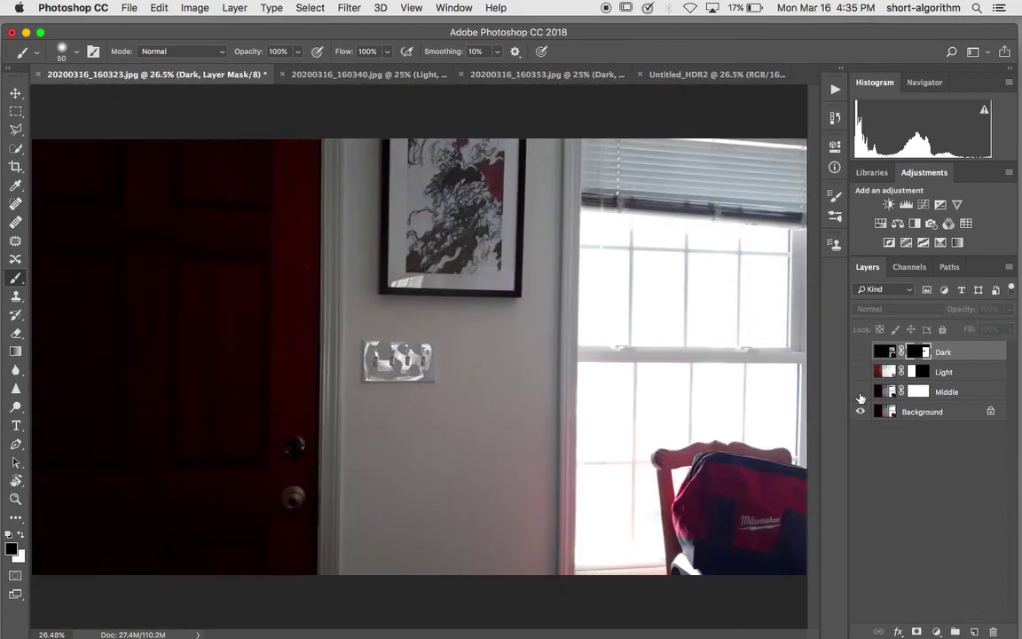
pyautogui.click(860, 413)
pyautogui.click(860, 393)
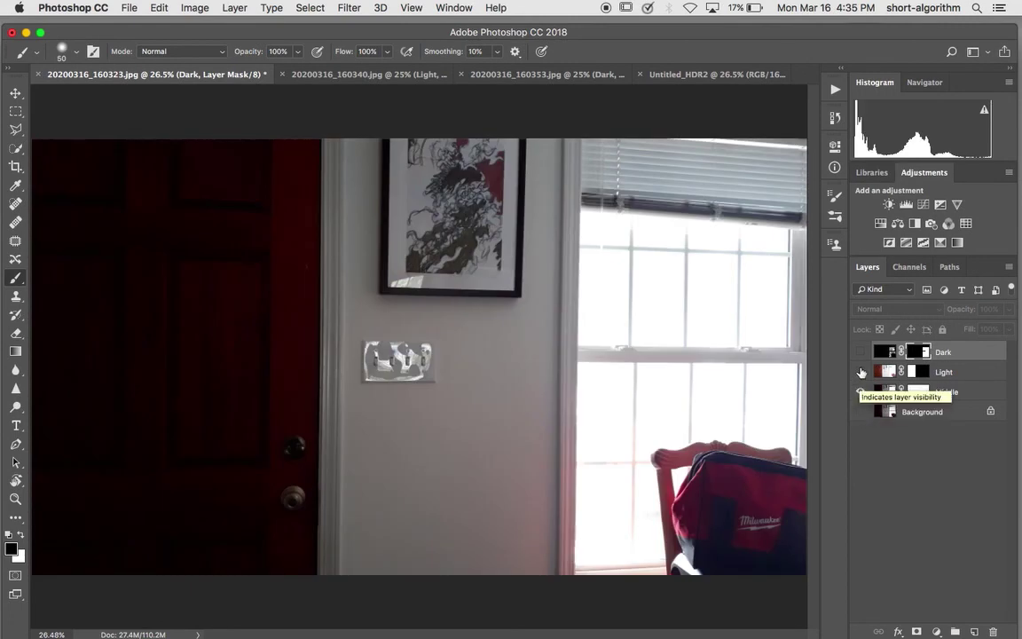
pyautogui.click(860, 373)
pyautogui.click(861, 353)
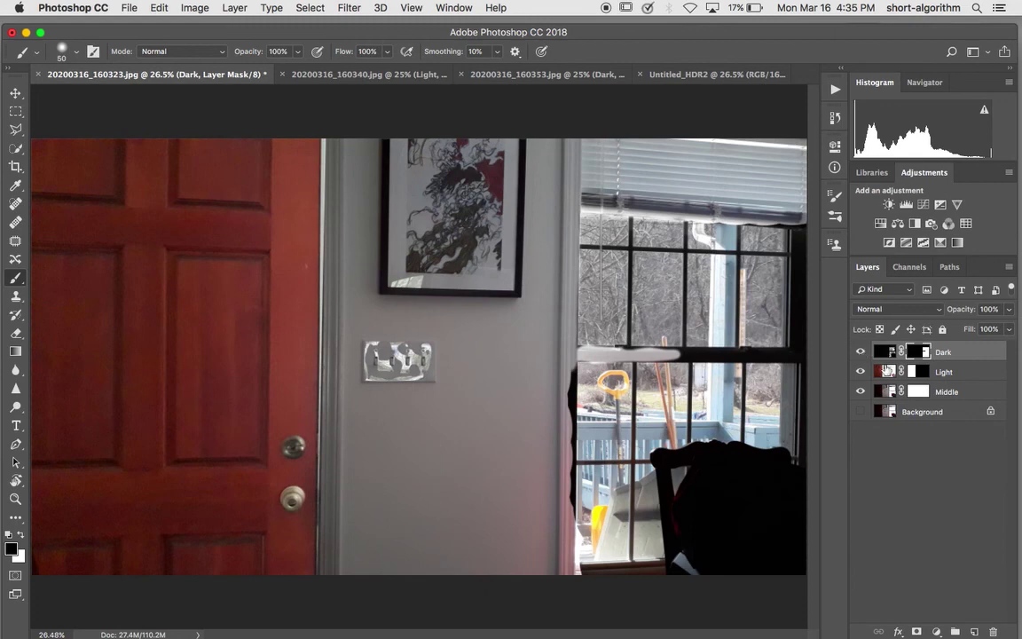
pyautogui.click(921, 375)
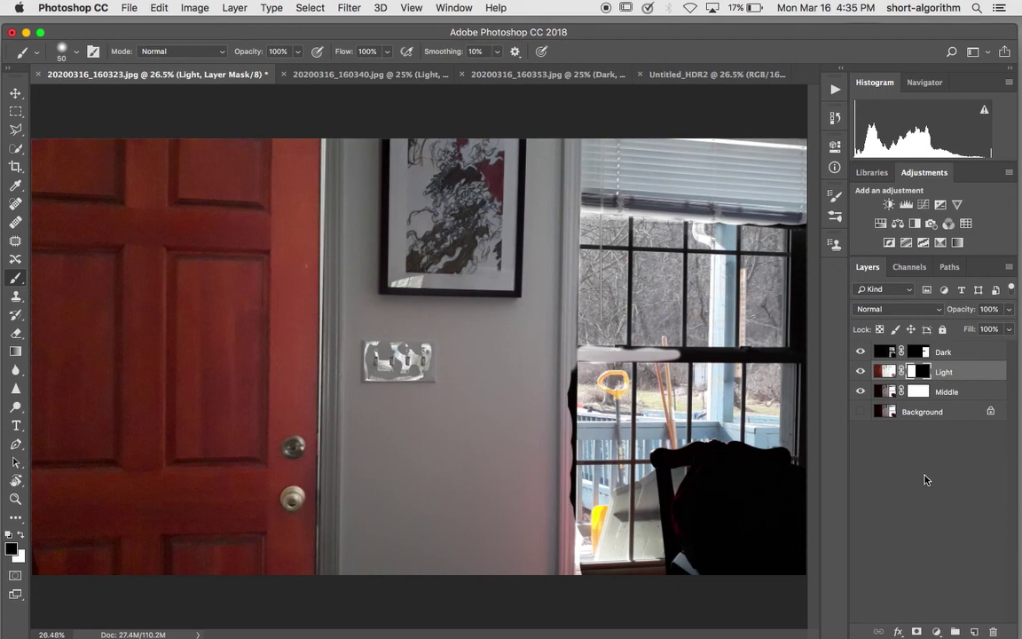
pyautogui.moveTo(949, 631)
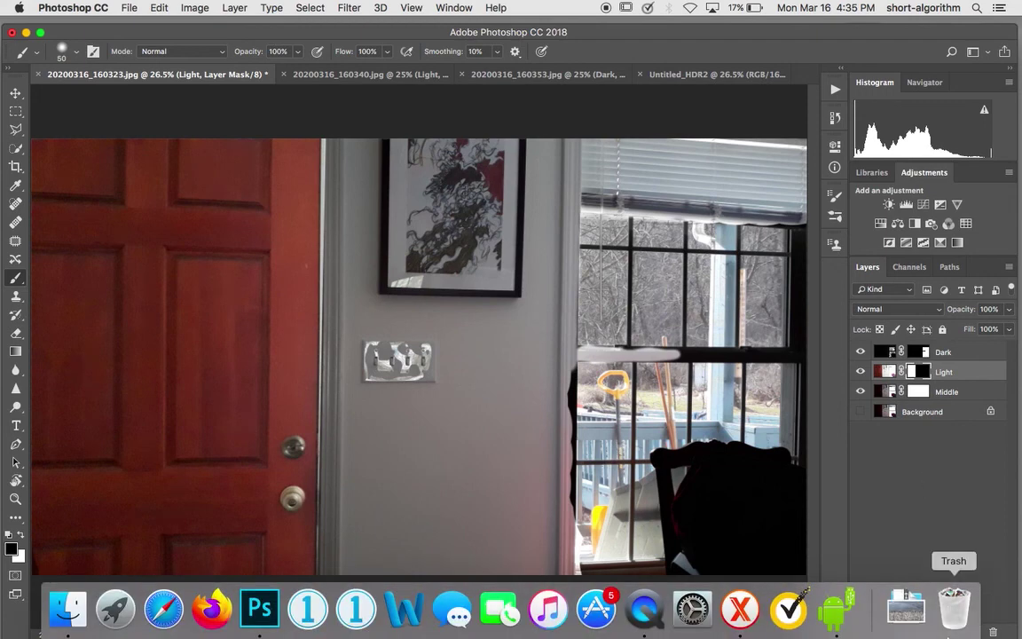